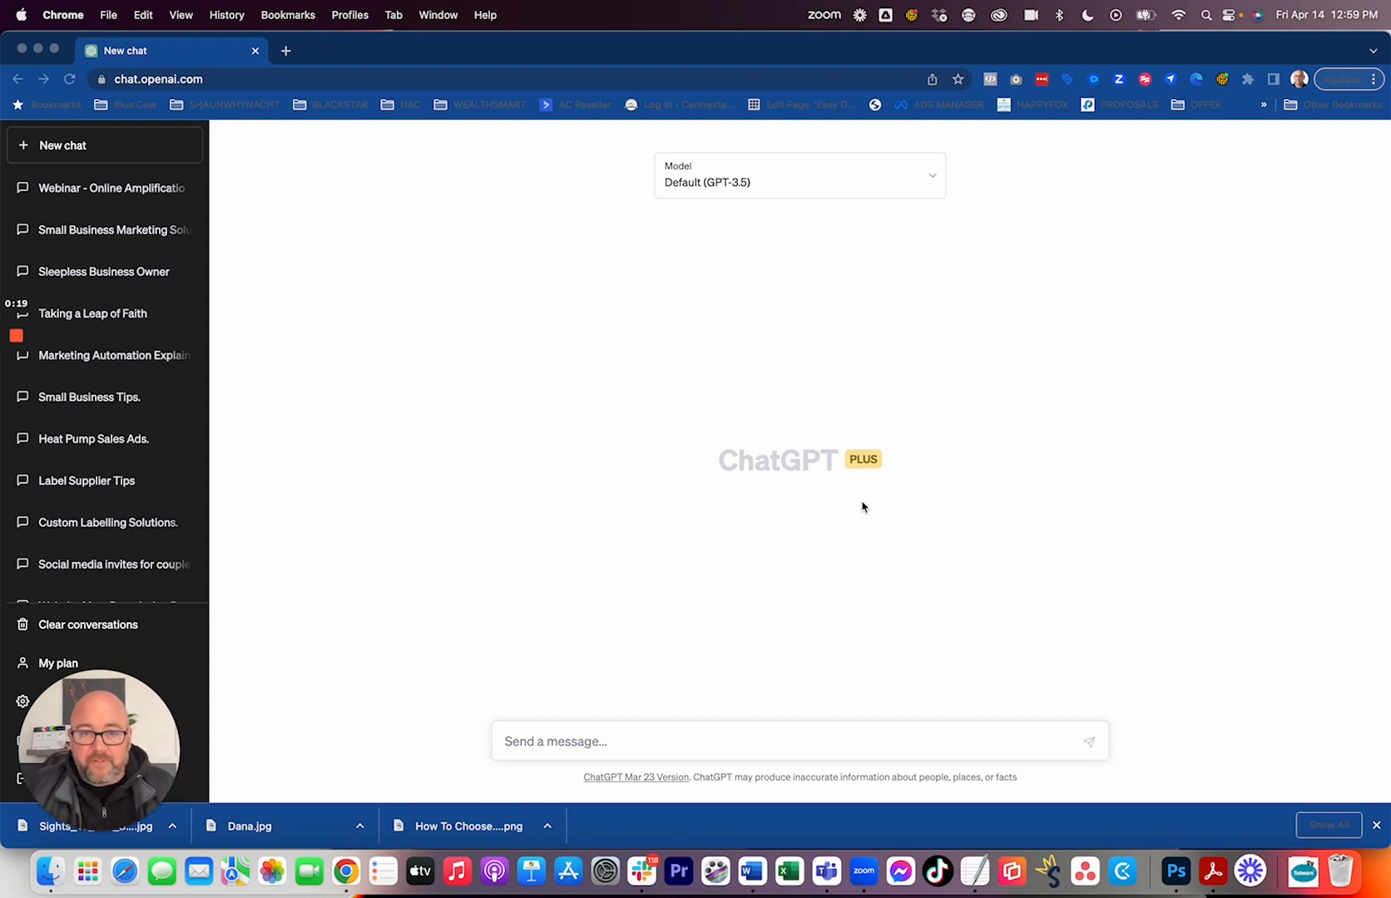
Switch the new chat's model from the default to GPT-4.
click(710, 186)
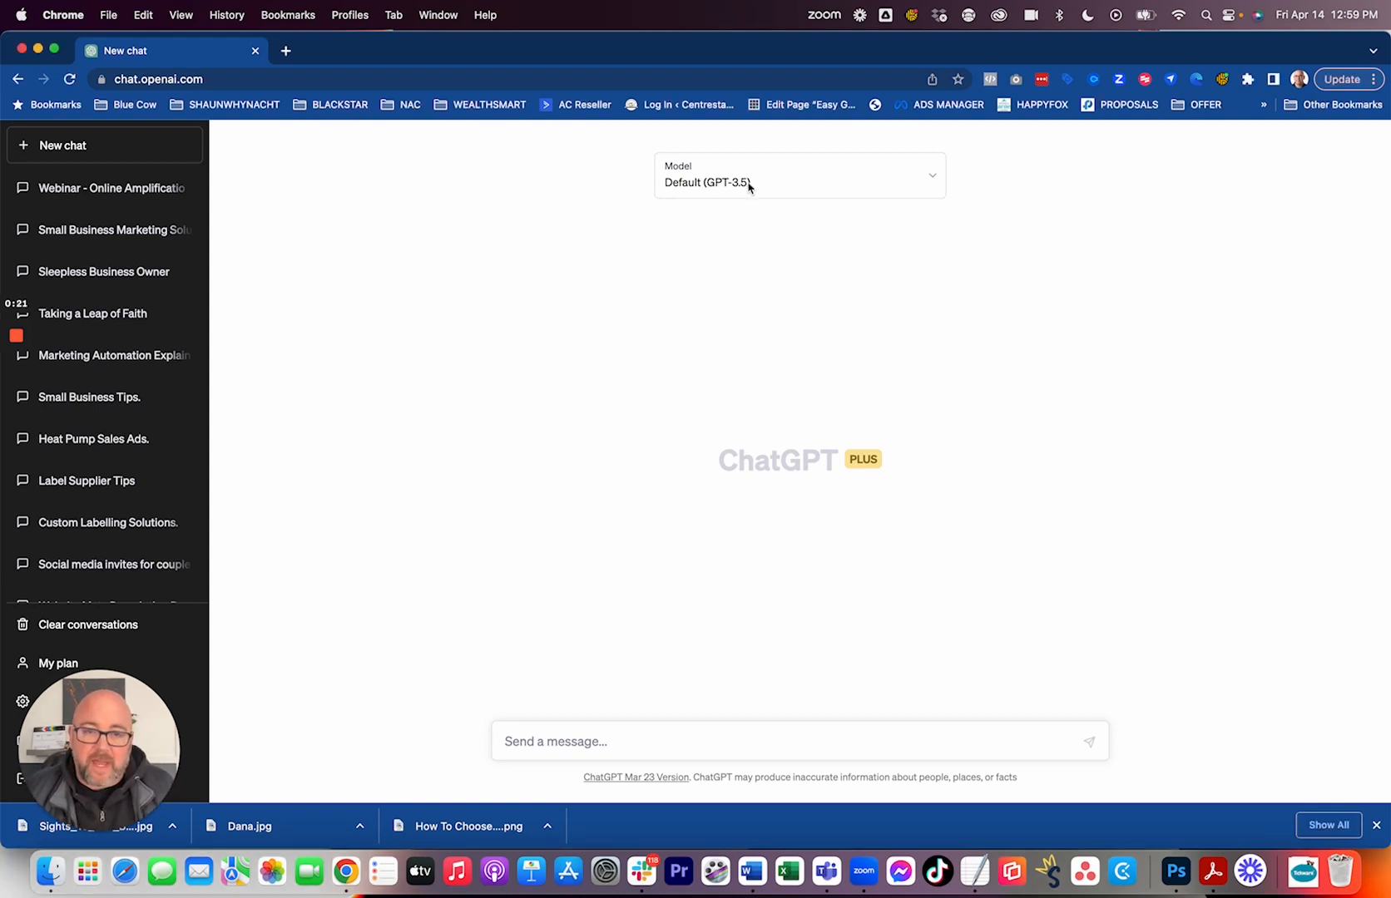
click(746, 186)
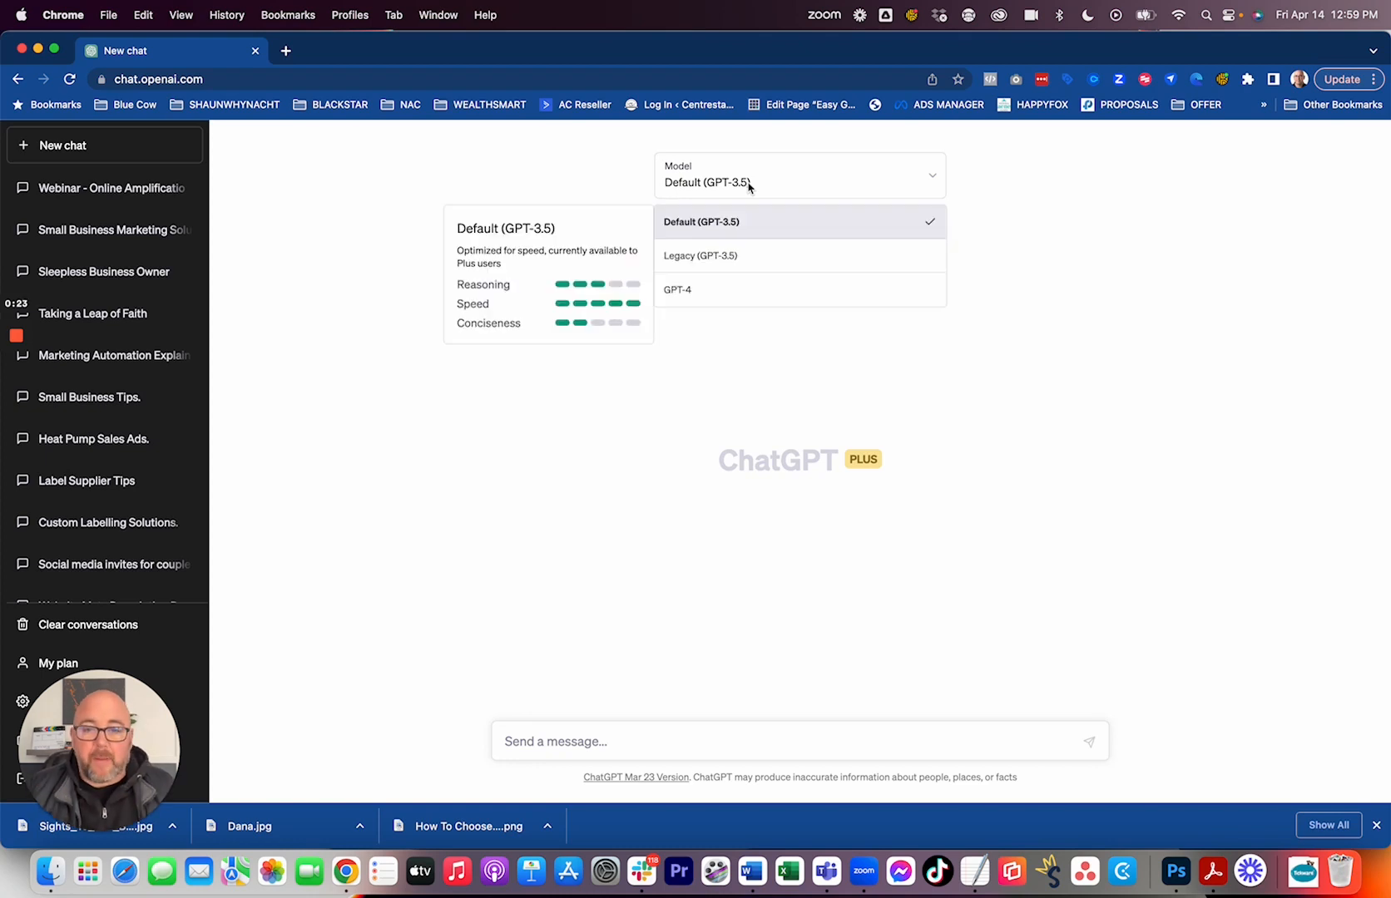
click(712, 297)
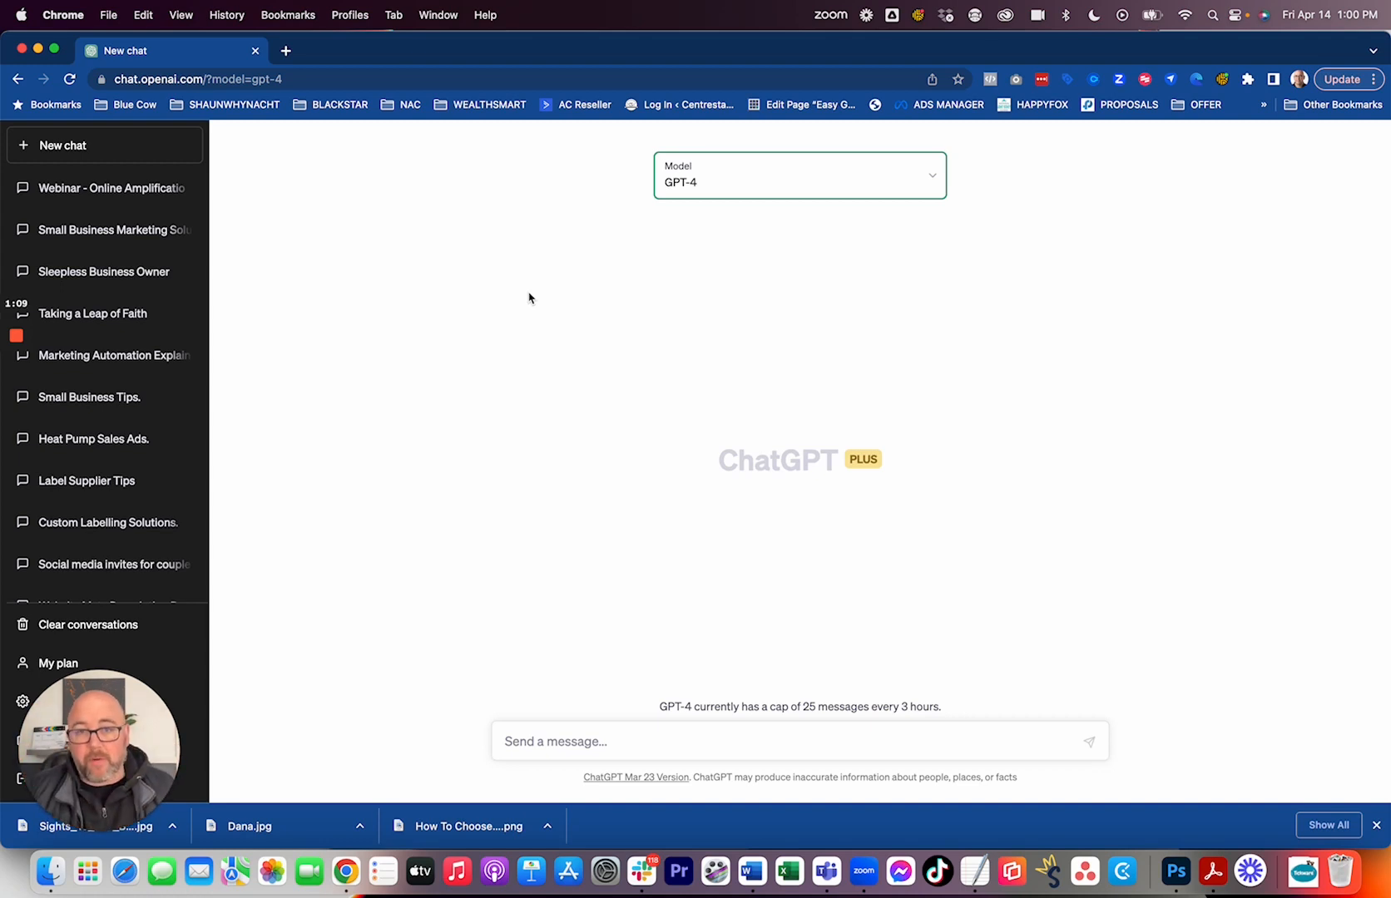
Enter the prompt "Generate 5 Catchy Titles for a 60 minute webinar on the topic of closing more sales over the phone.".
click(601, 744)
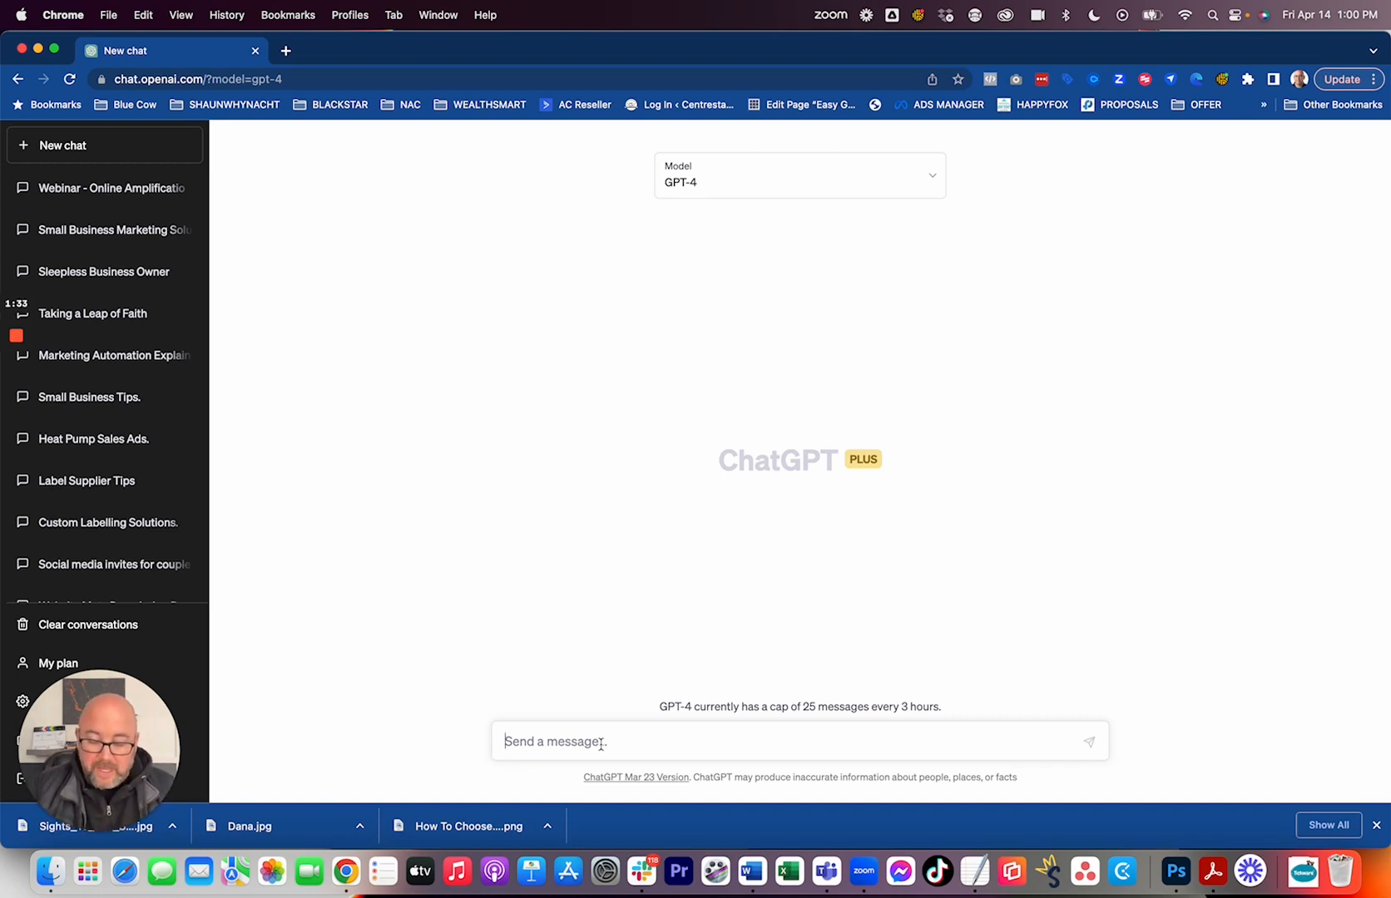
text(Gener)
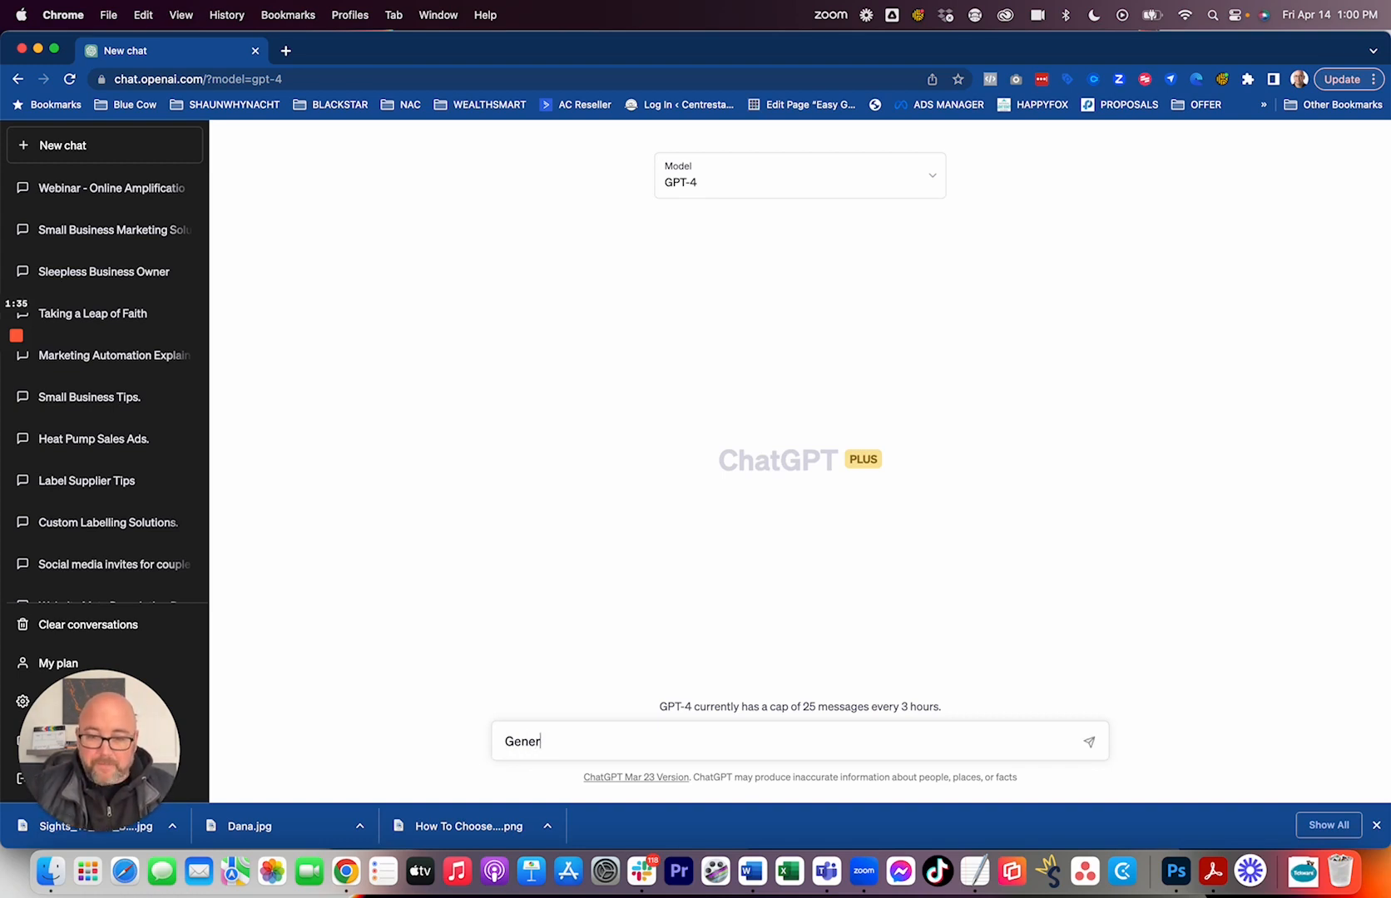
text(ate 5)
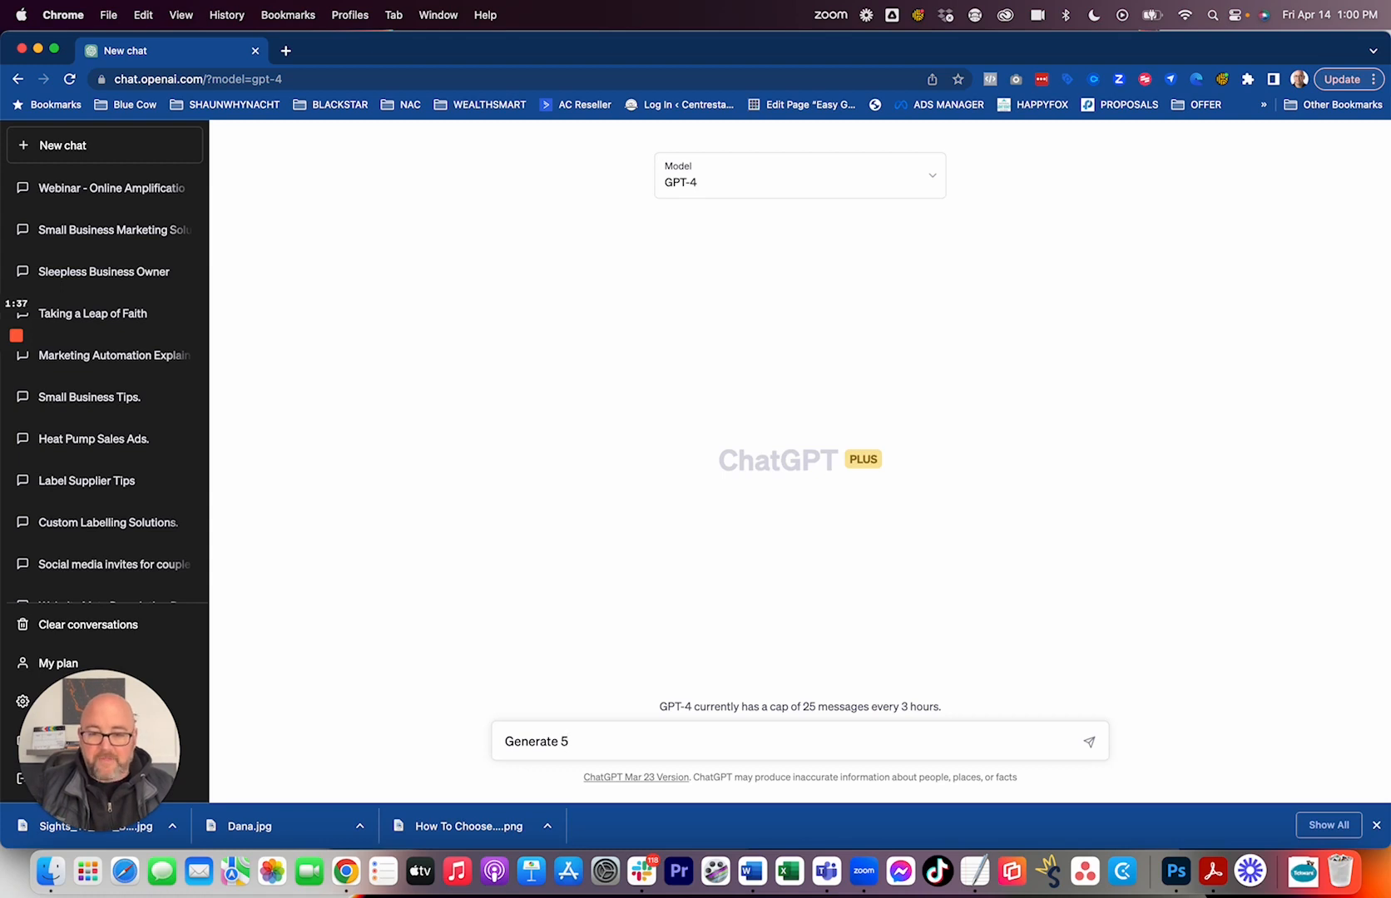
text( Catchy )
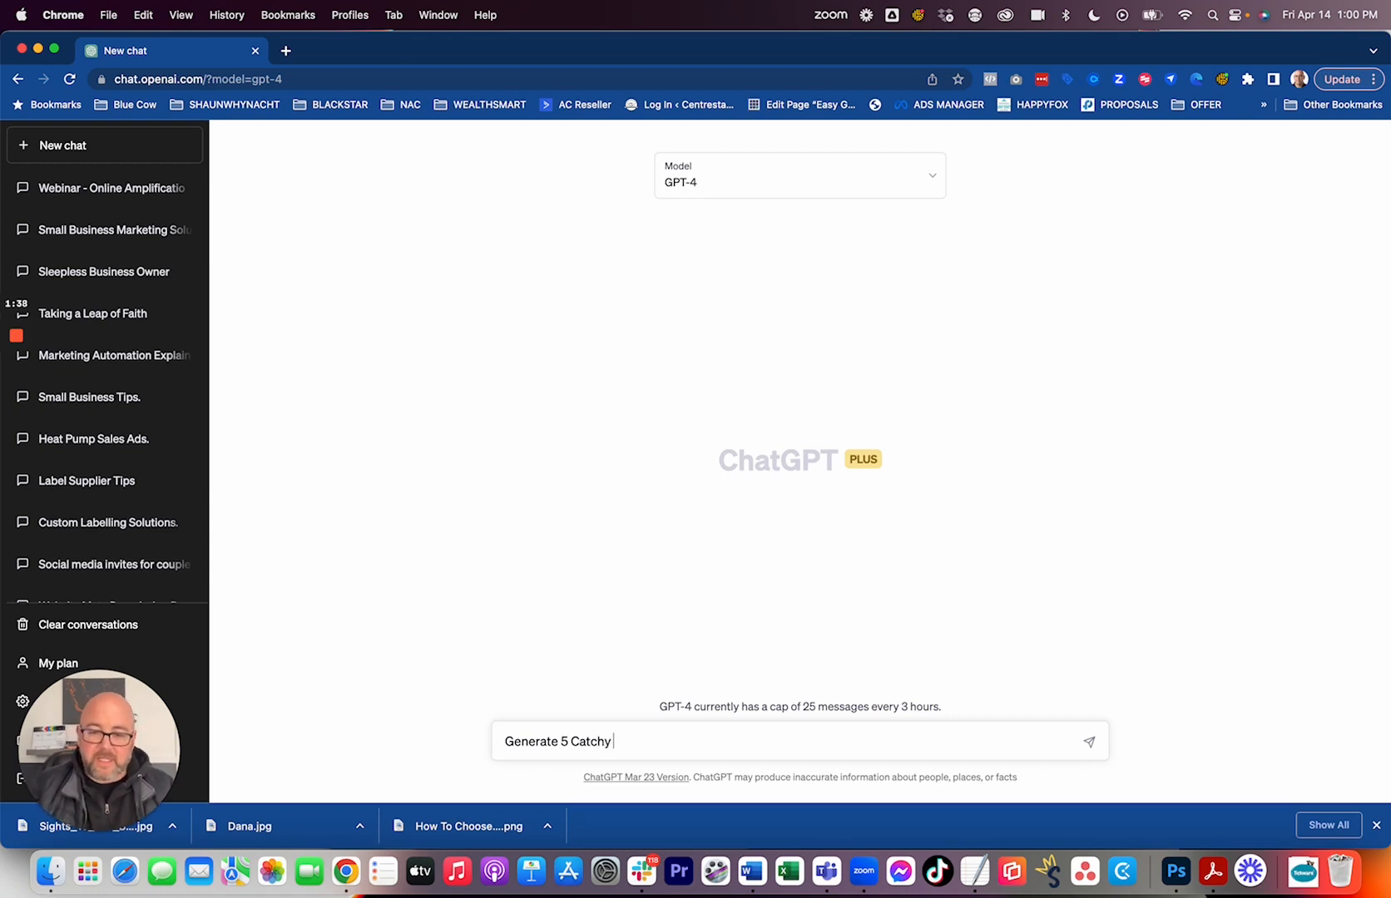
text(Title)
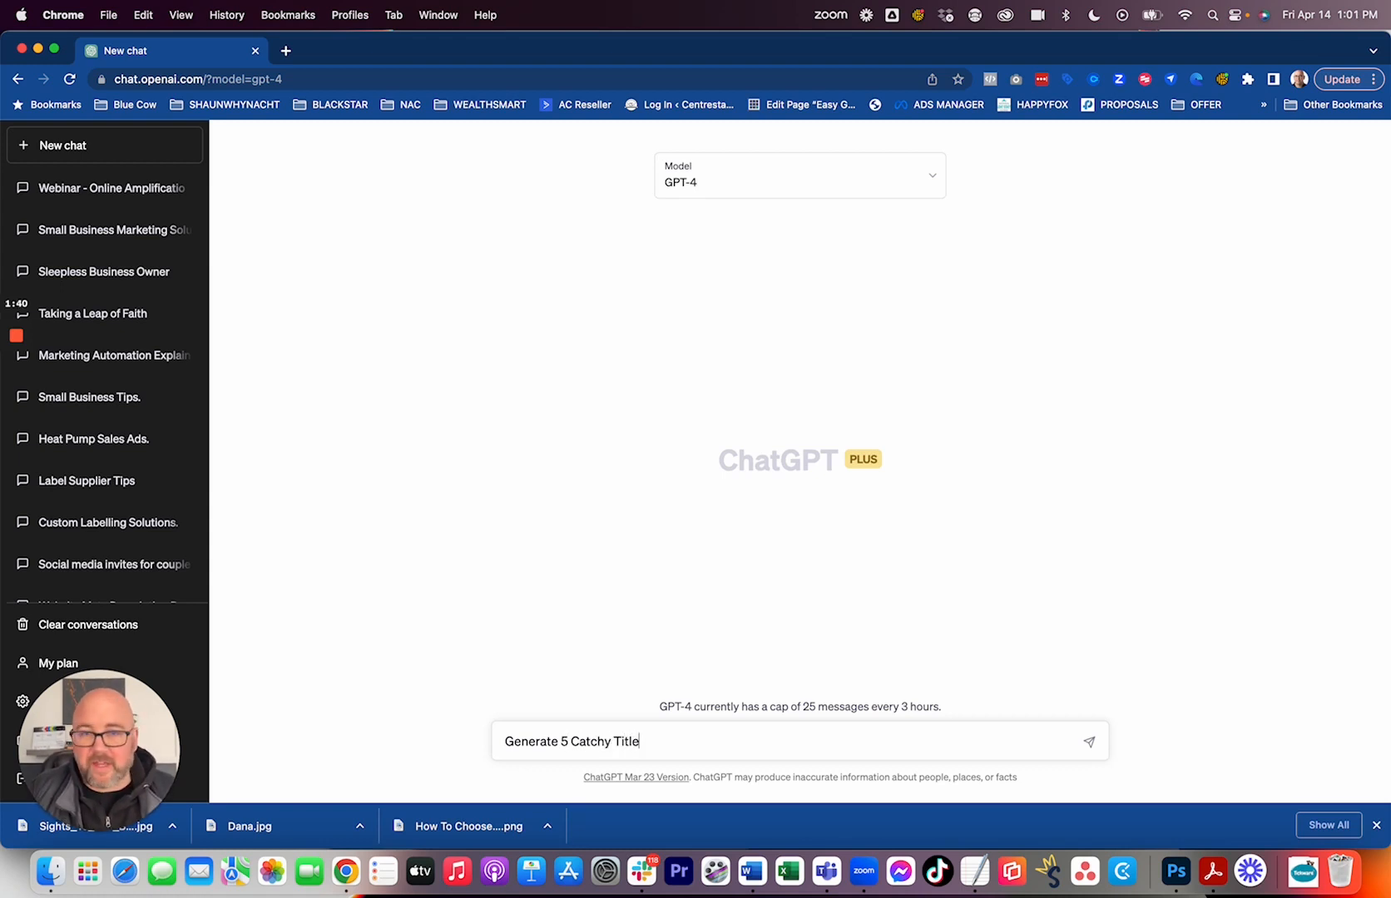
text(s )
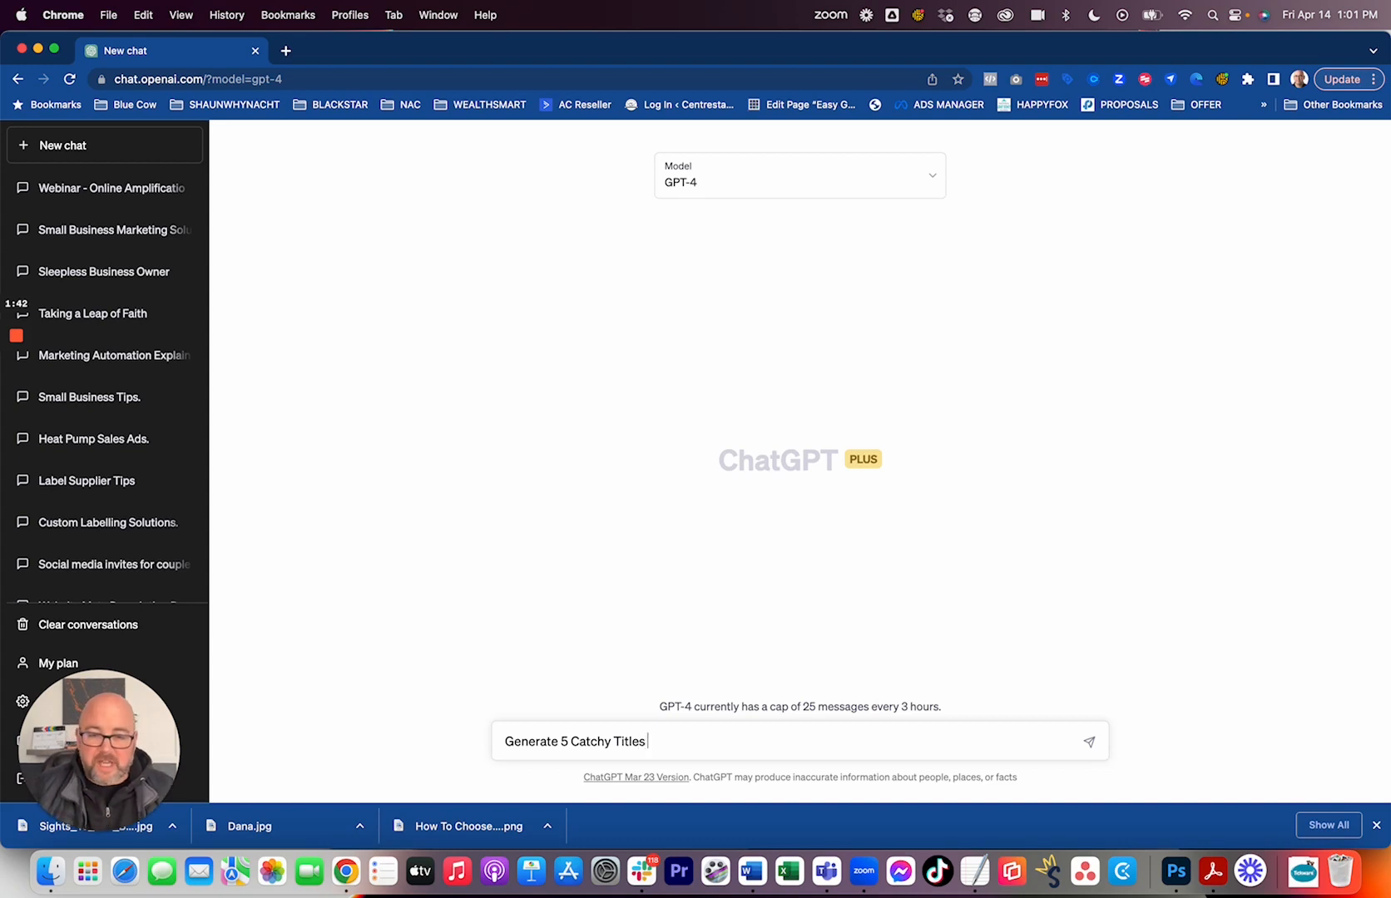
text(for a si)
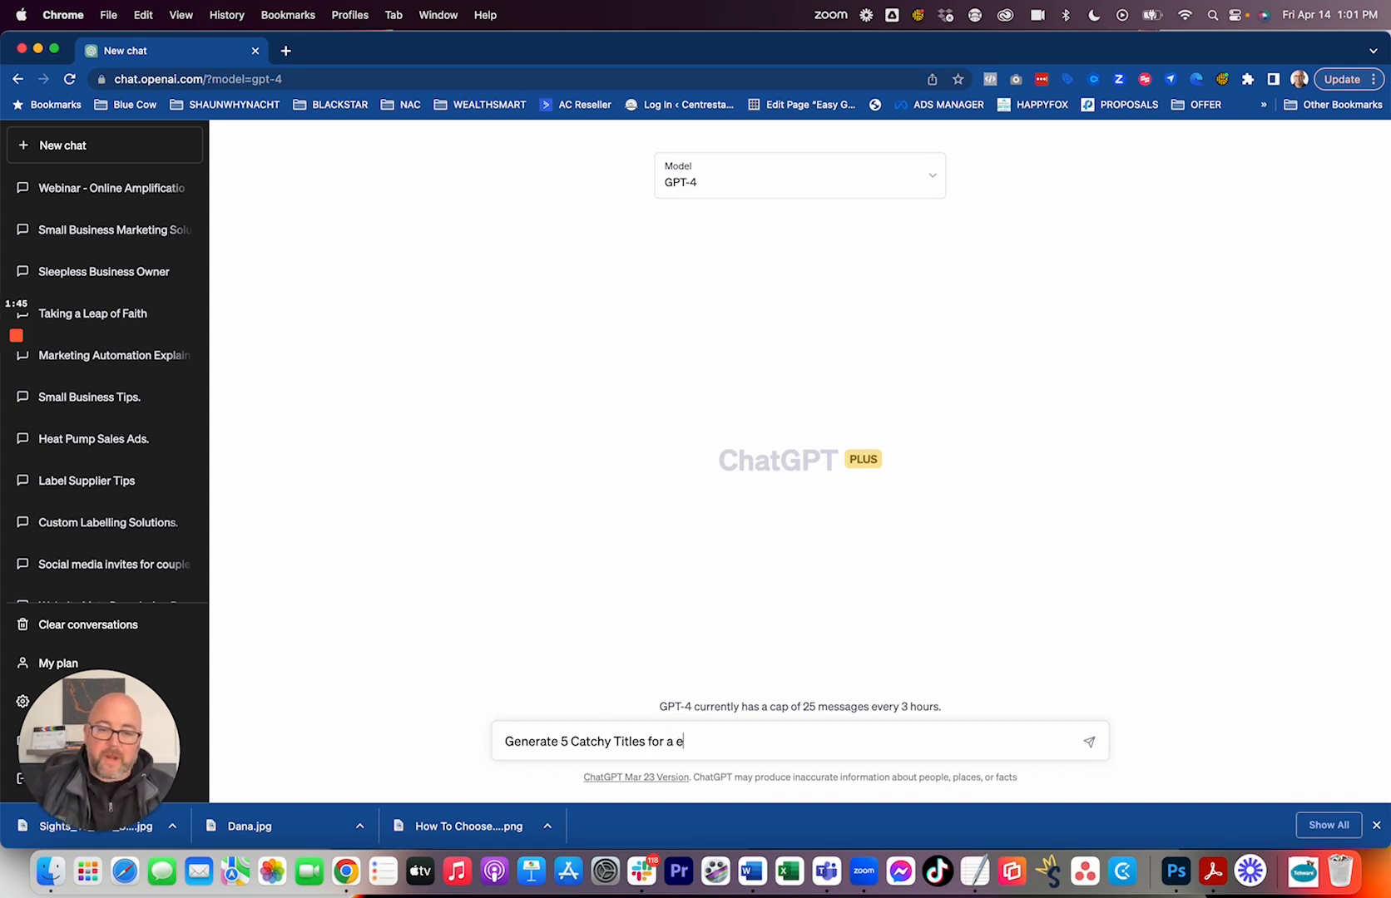
key(BackSpace)
key(BackSpace)
text(60 minute wbina)
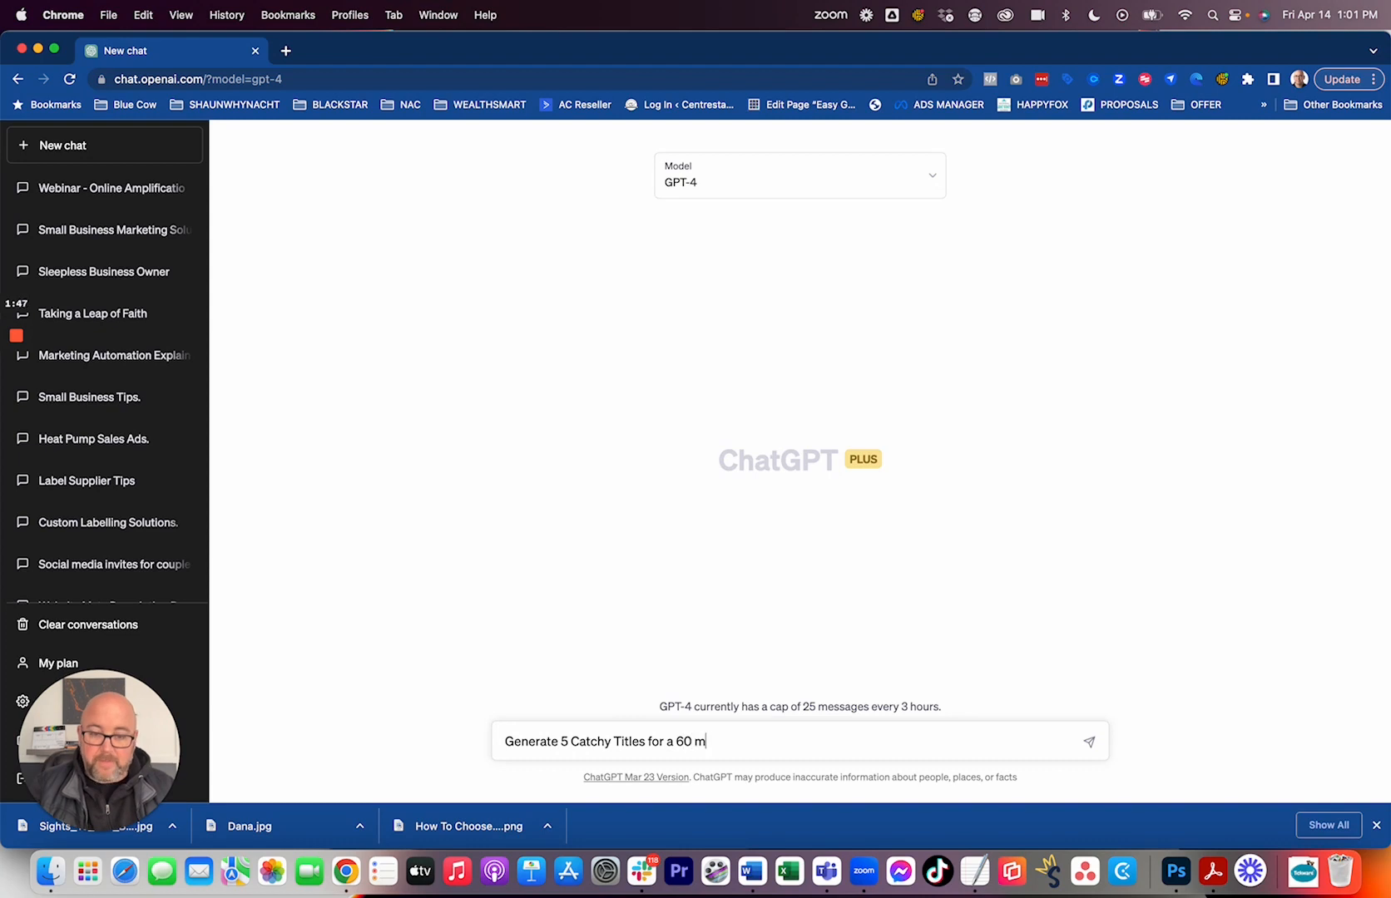
key(BackSpace)
key(BackSpace)
key(BackSpace)
key(BackSpace)
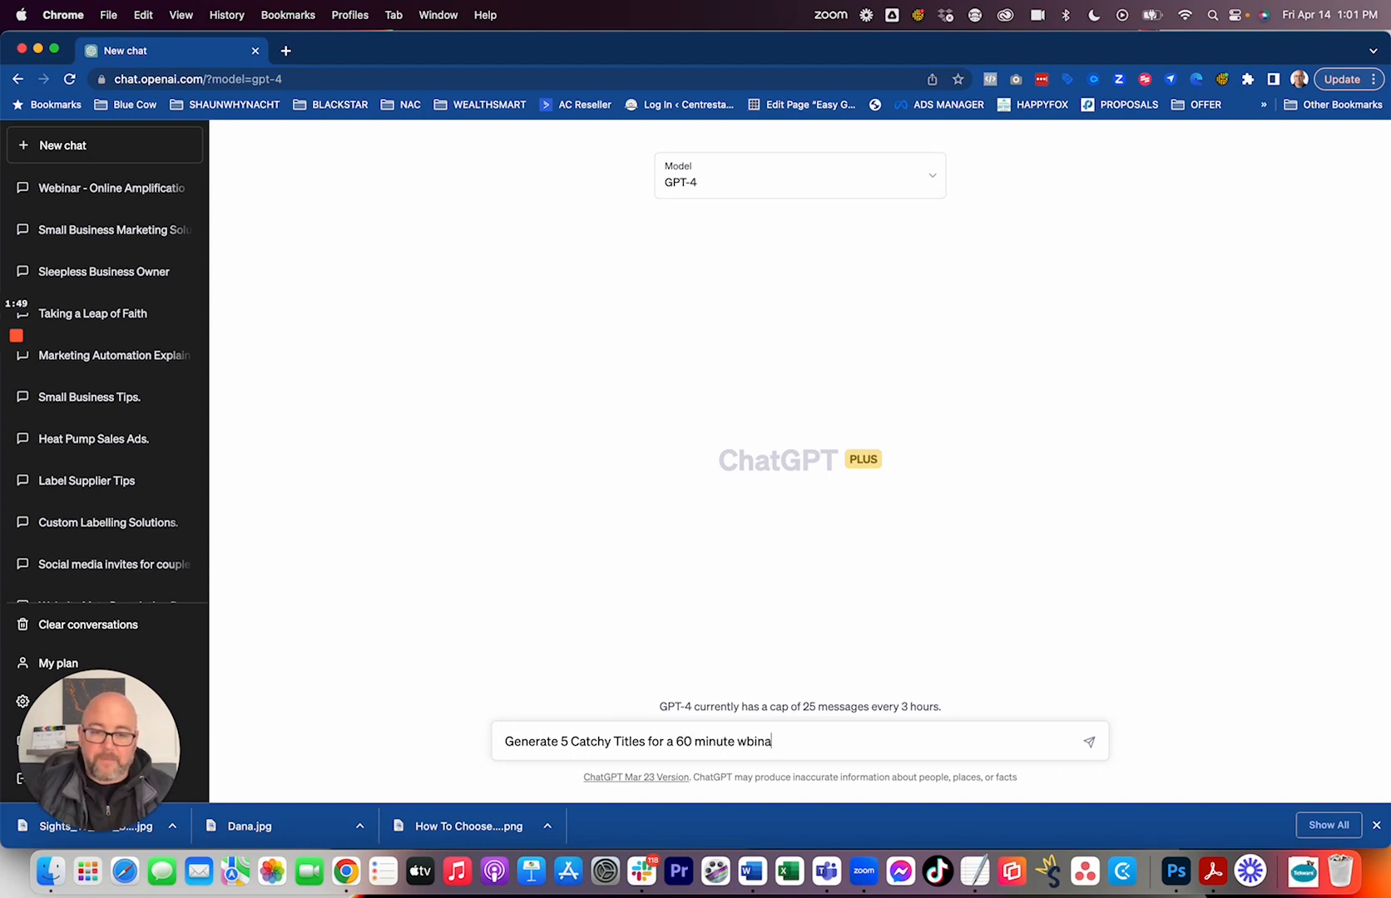
text(ebinar on)
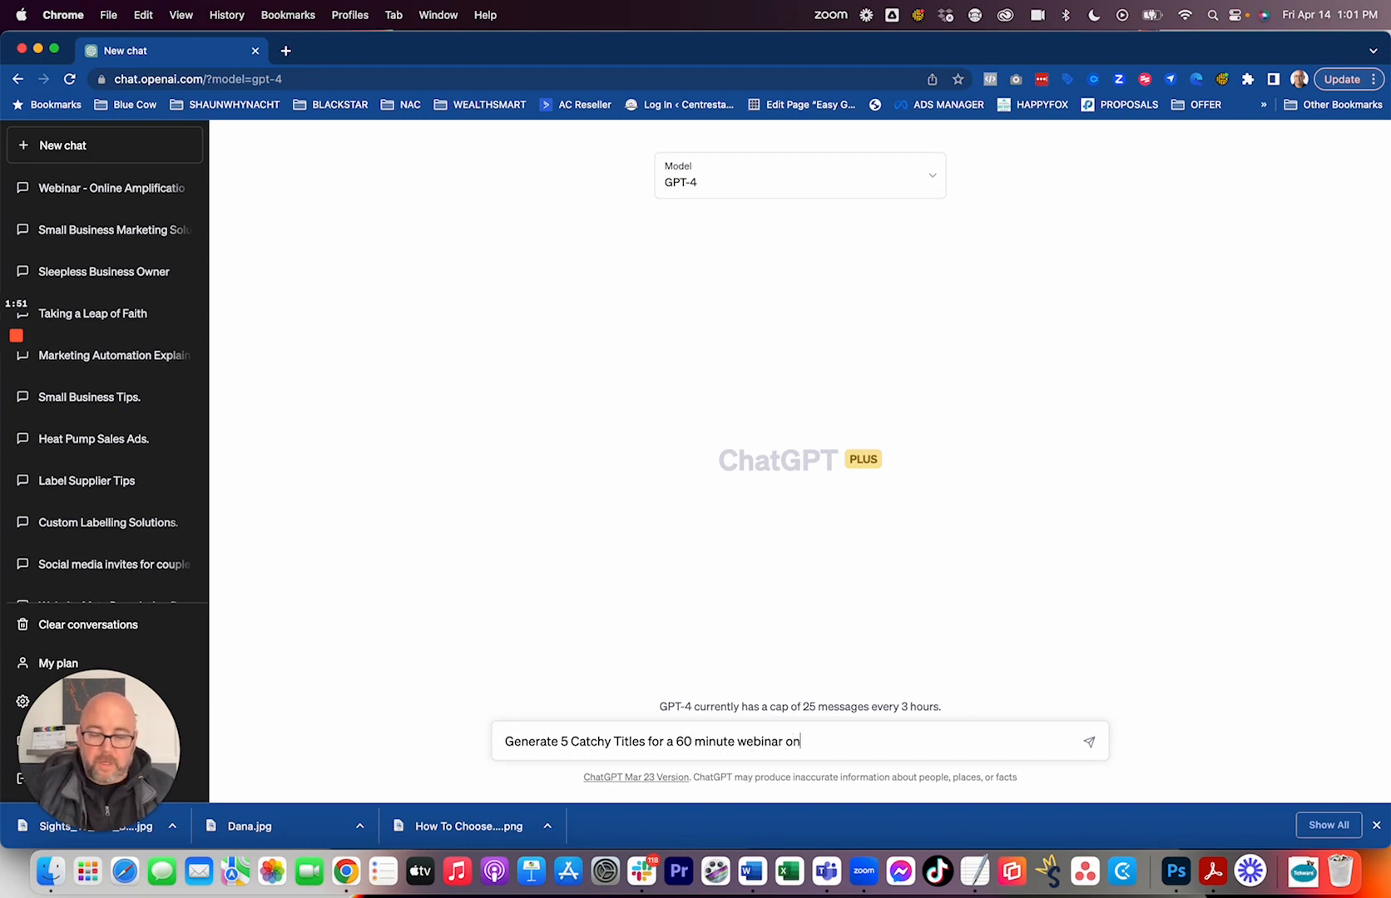
text( the topic )
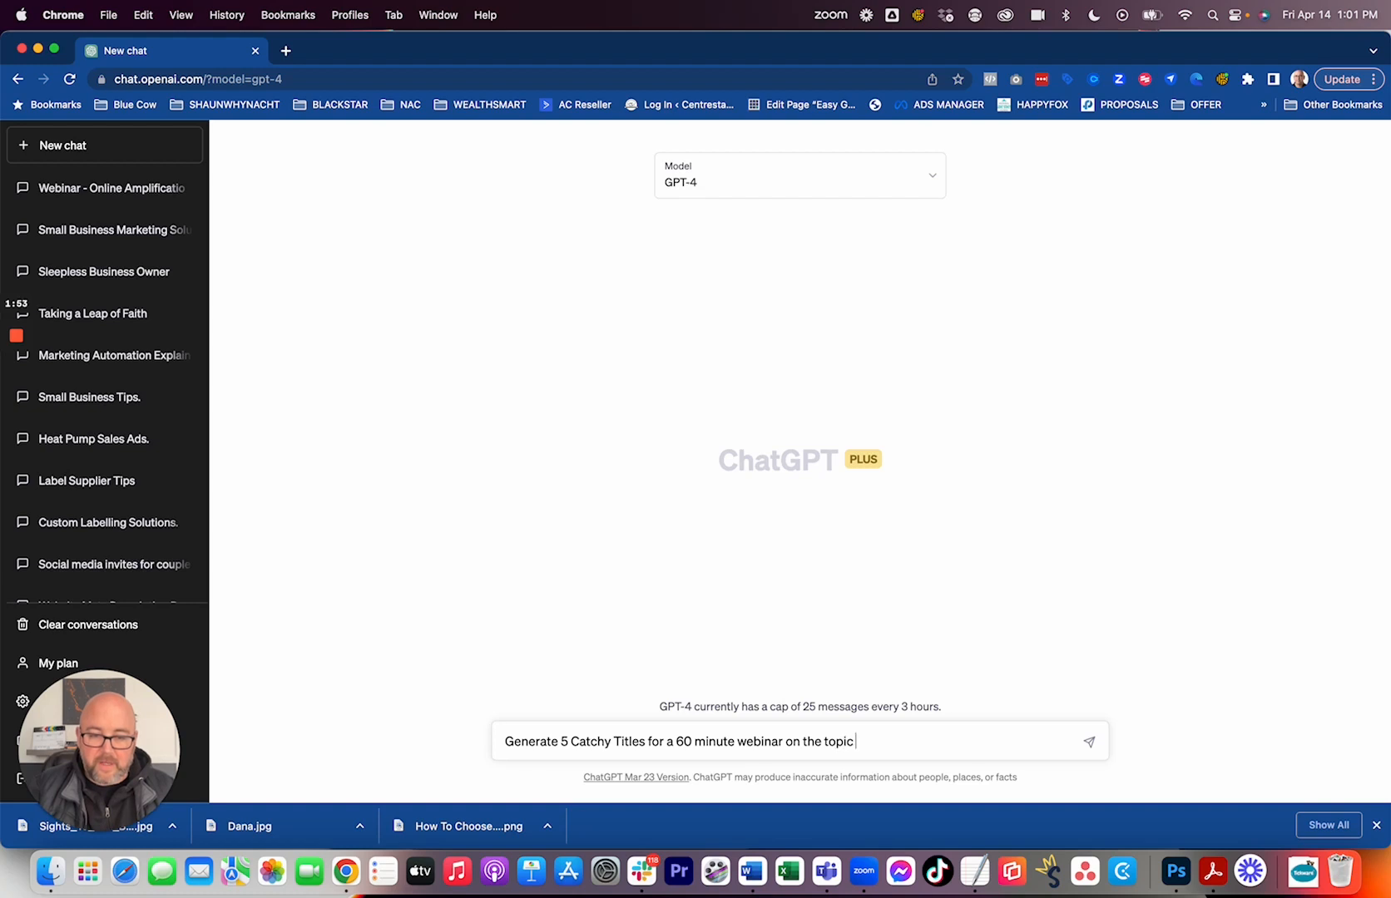
text(of closing mor)
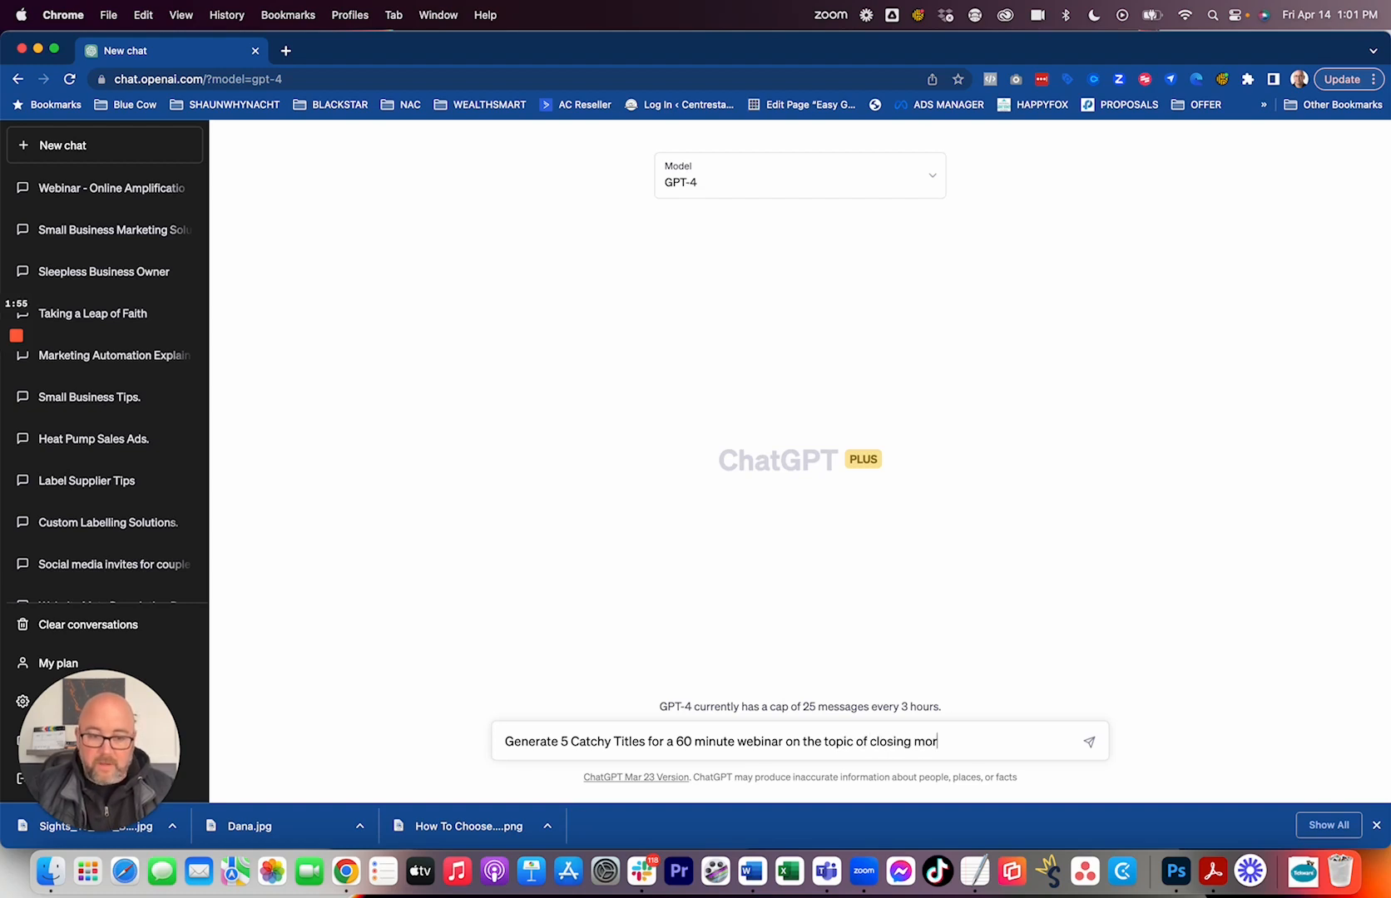
text(e sales over the phone.)
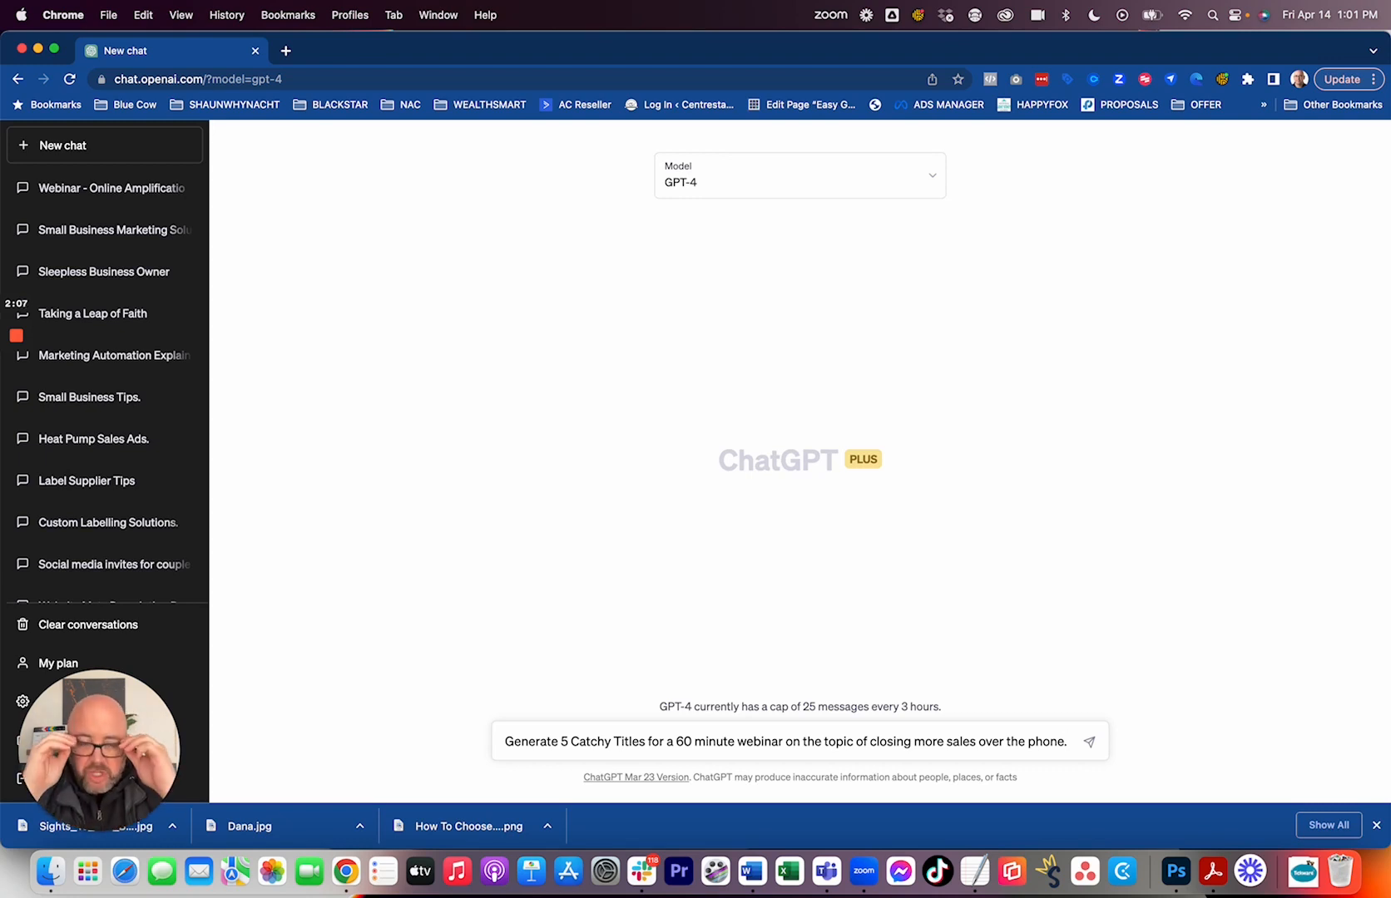
Extend the prompt with the tone instruction "Use humour in your copy and also remain professional.".
text(U)
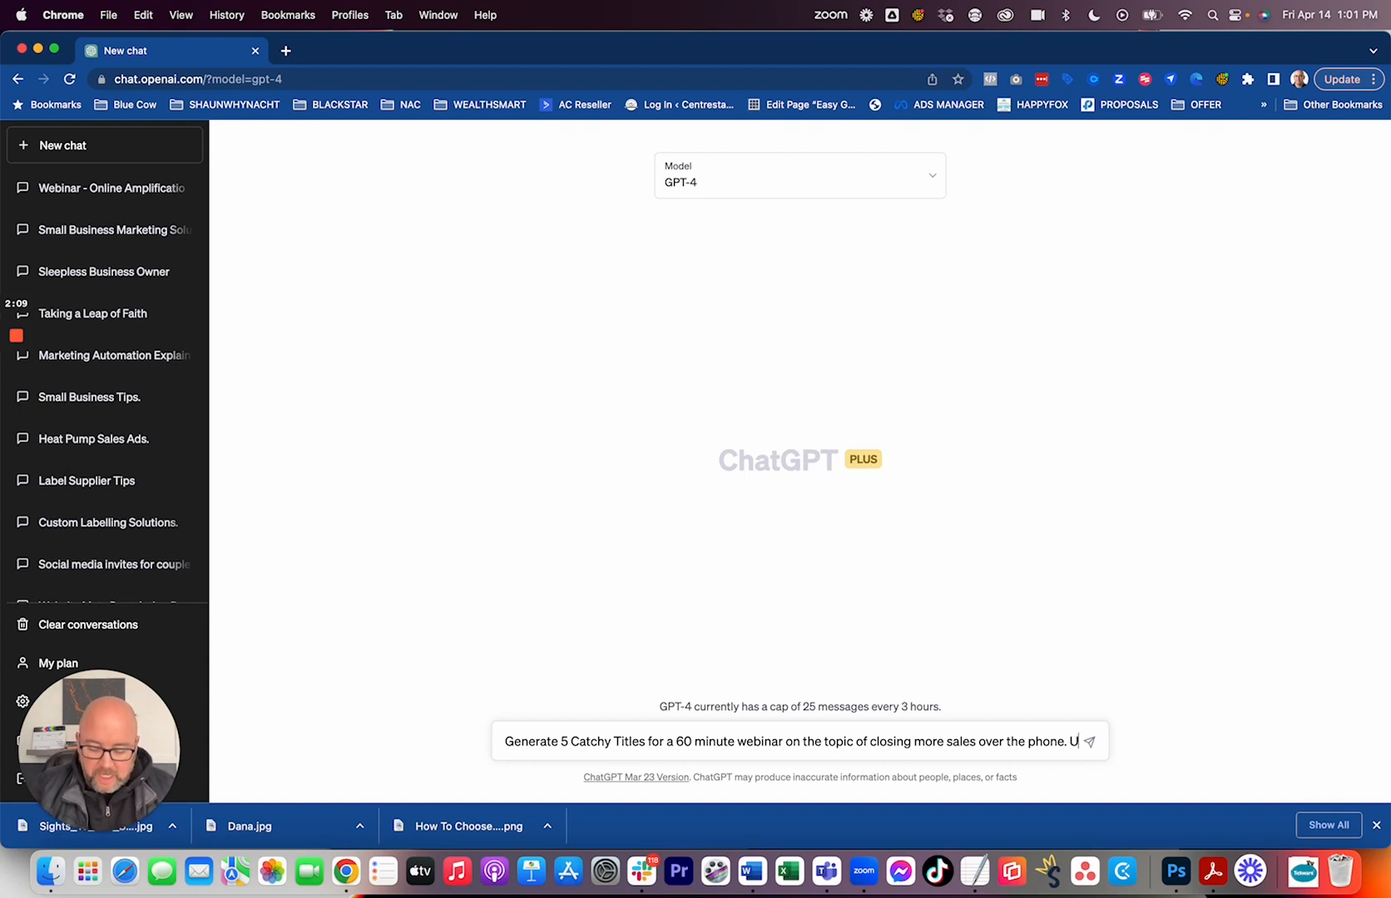
text(se humo)
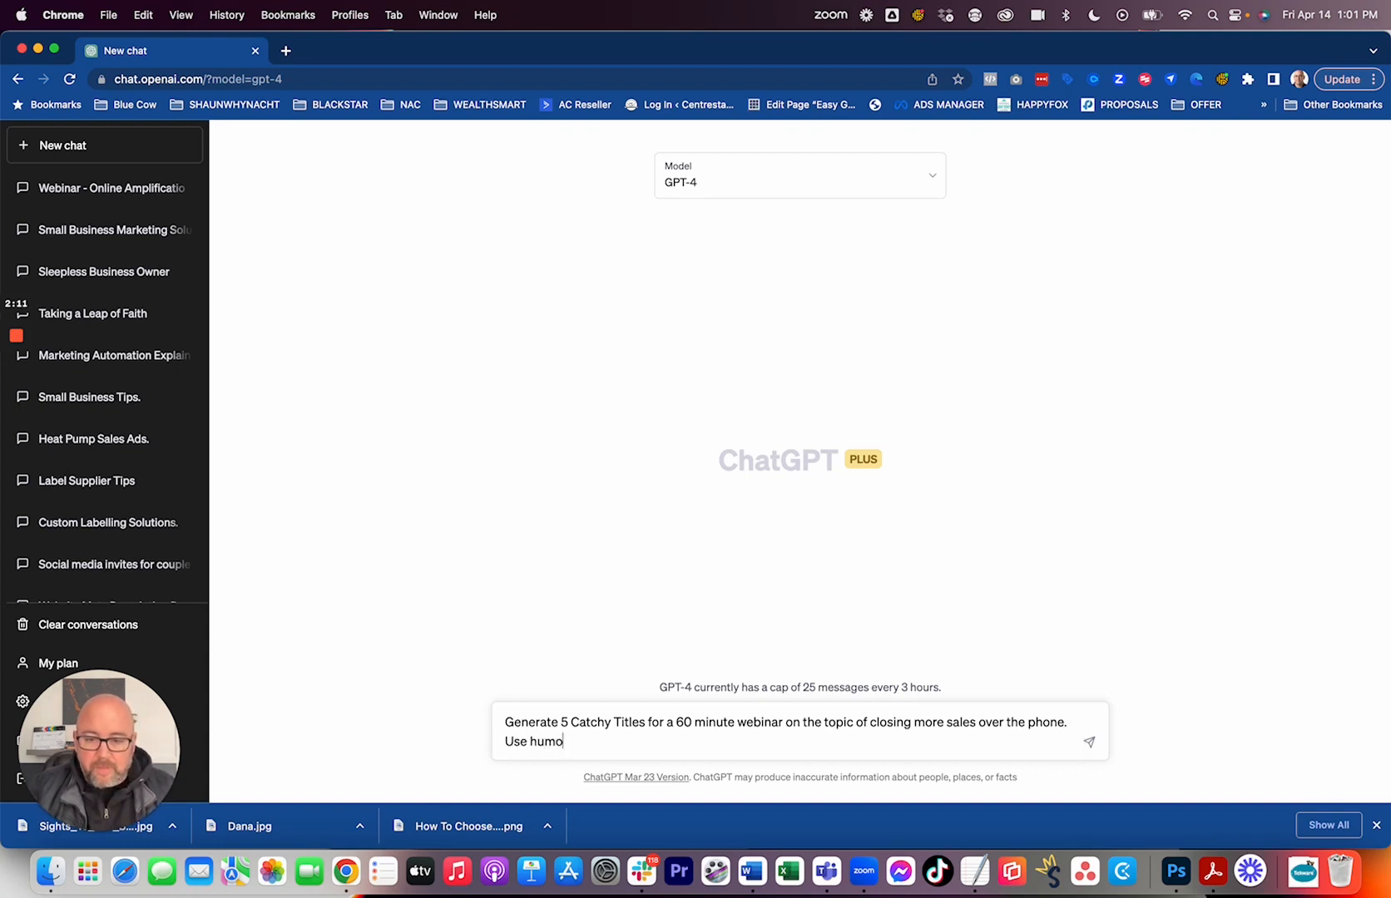
text(ur in your copy)
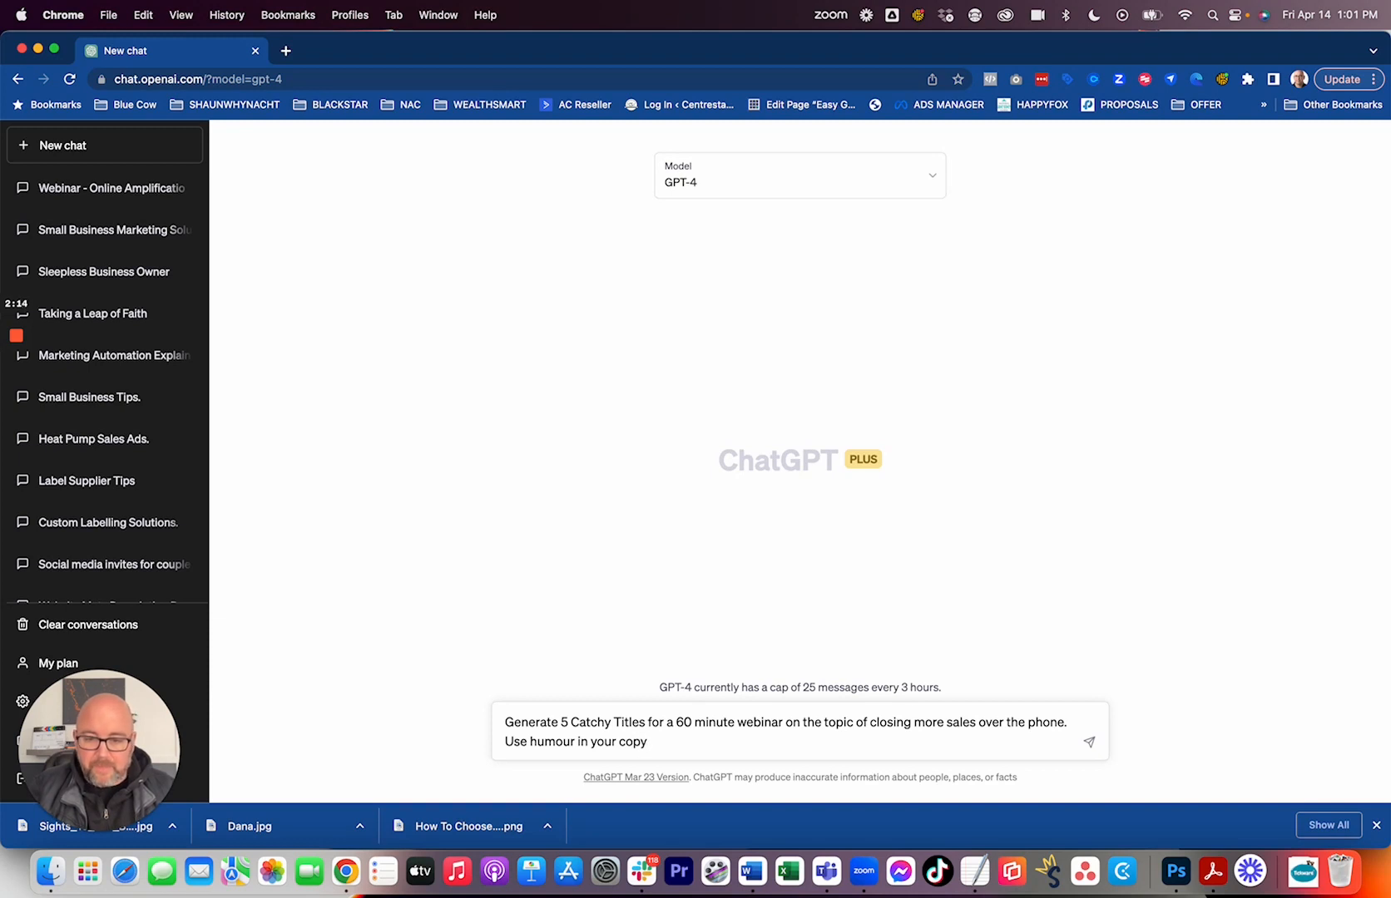
text( but)
key(BackSpace)
key(BackSpace)
key(BackSpace)
text(and)
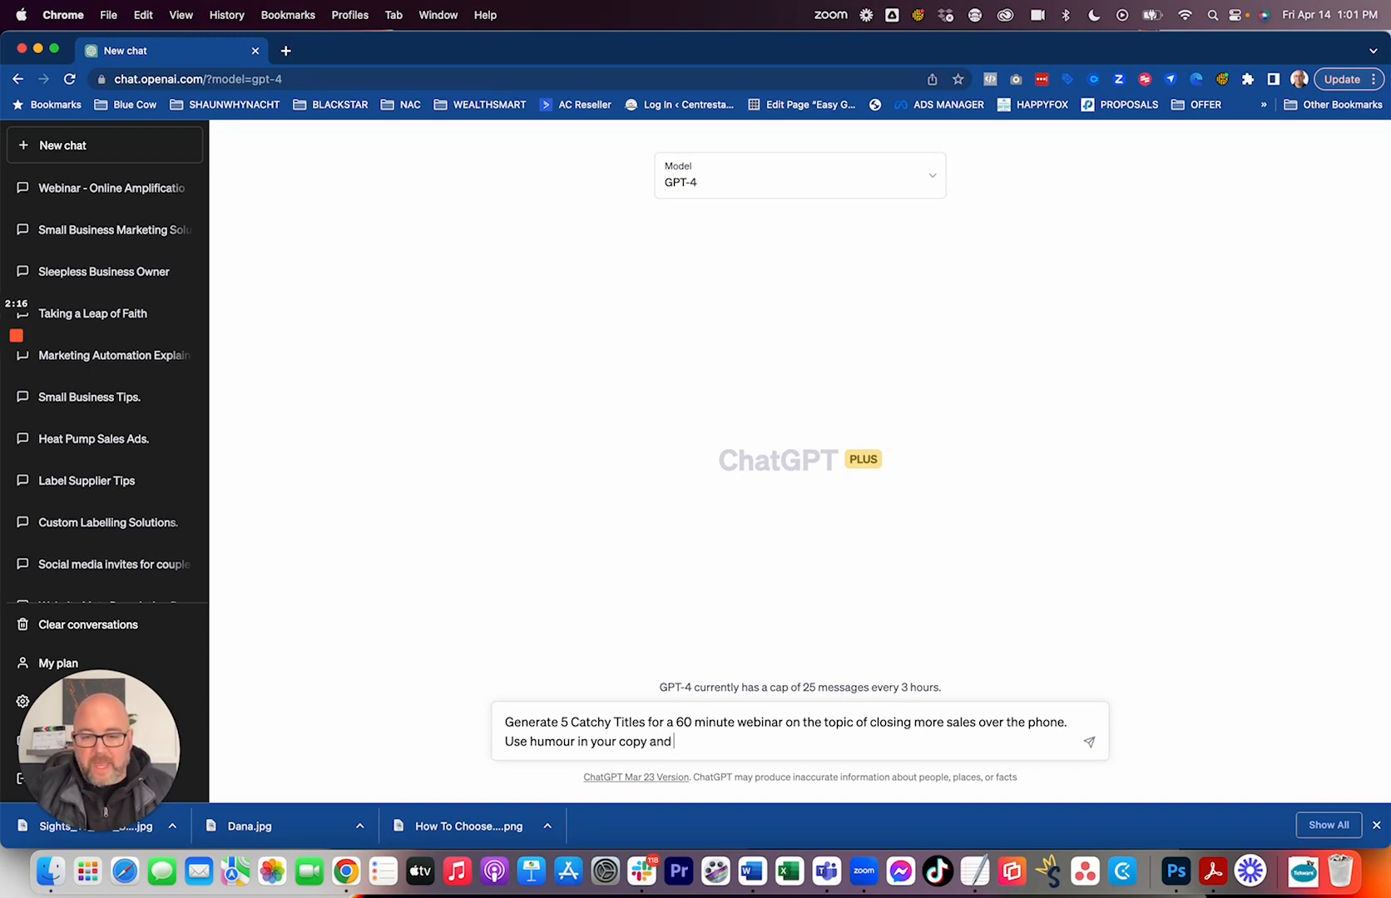
text( also remain pr)
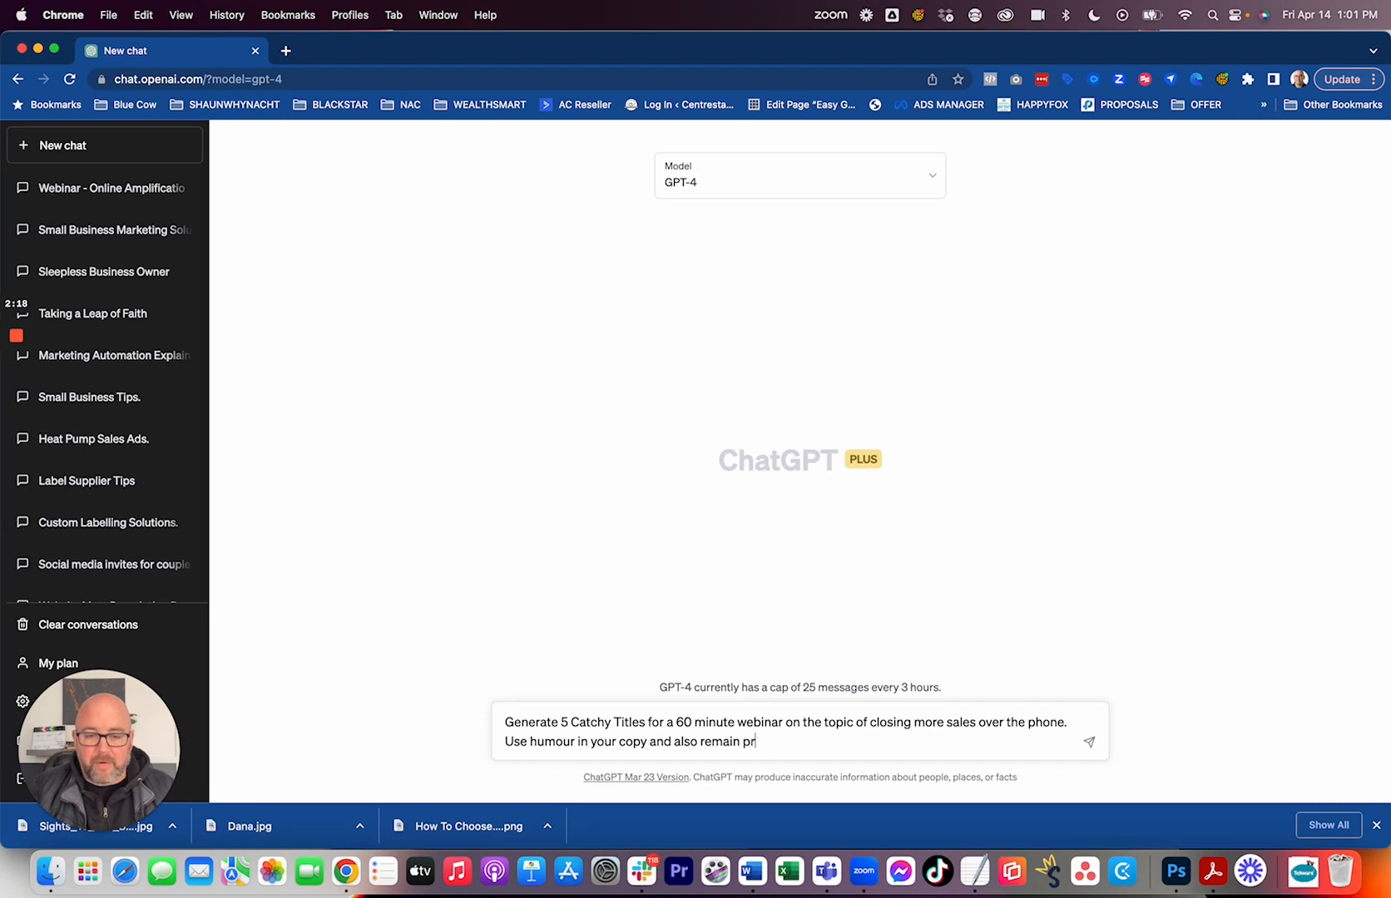
text(ofessional. )
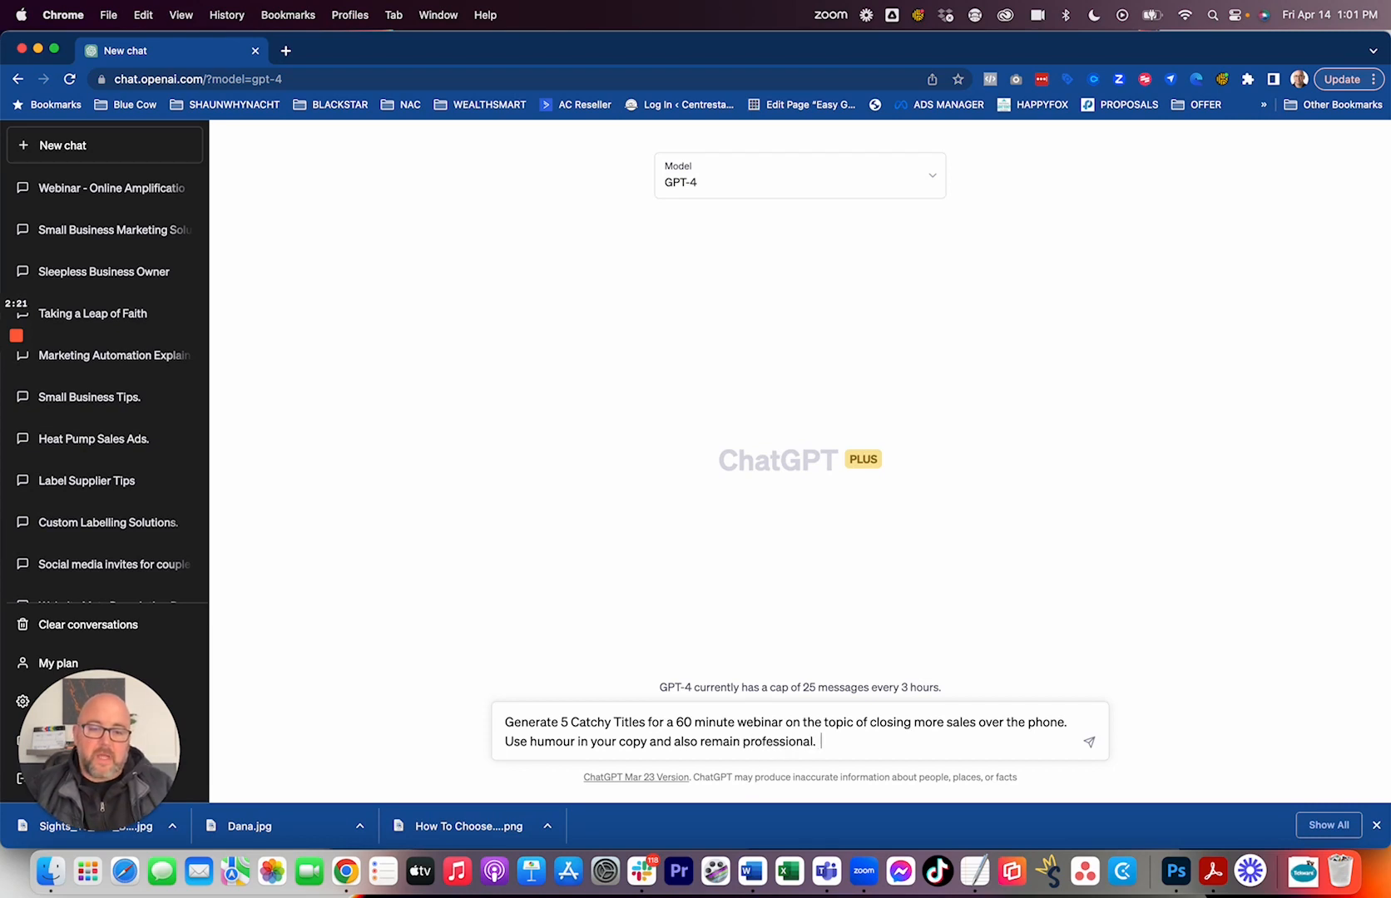
text( This webianr)
Add "This webinar is for business owners who are not feeling confident in their phone sales skills." to the prompt and submit it.
key(BackSpace)
key(BackSpace)
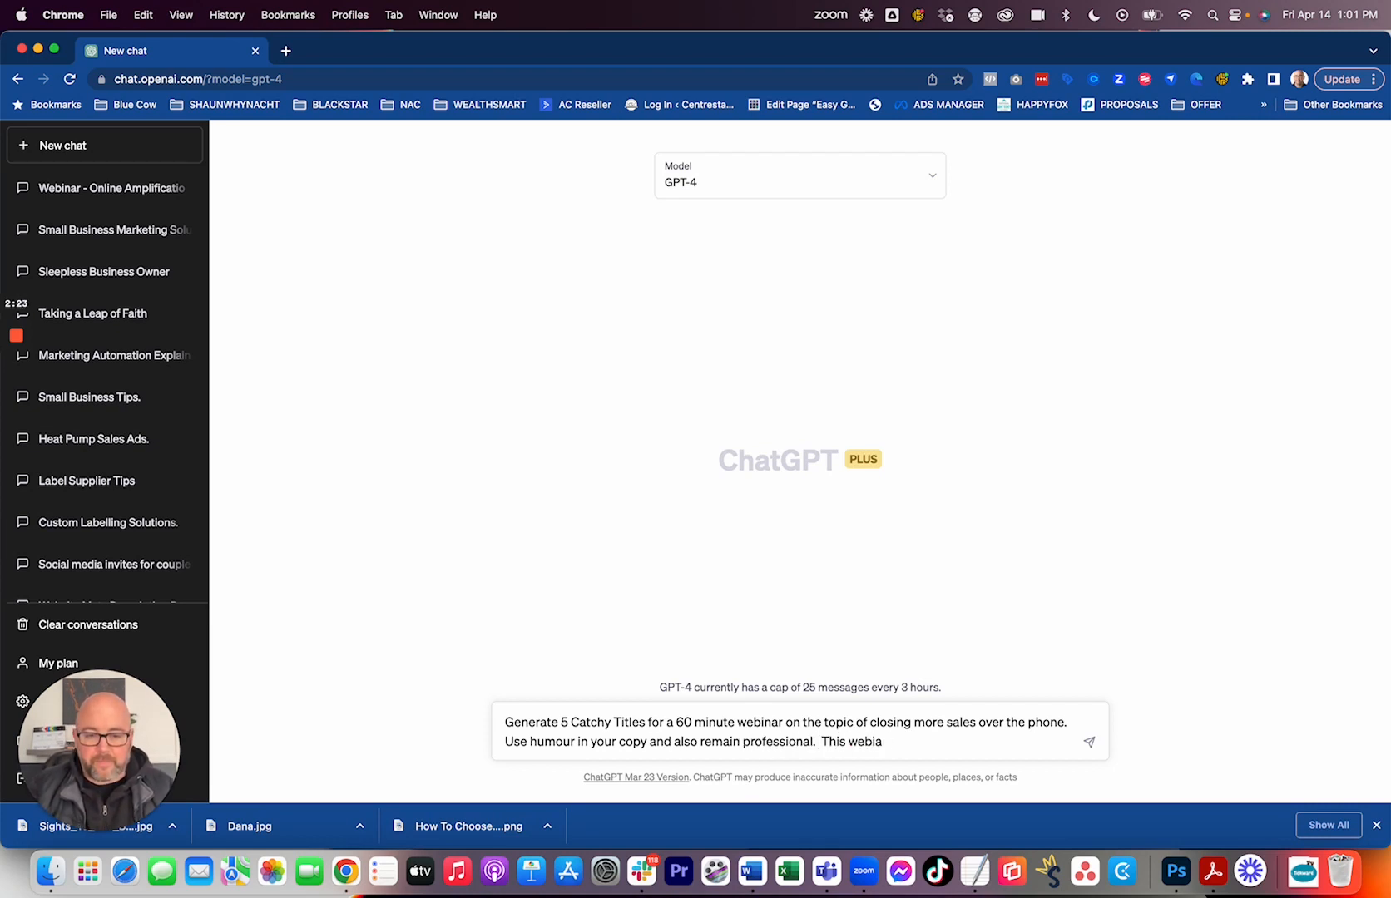
key(BackSpace)
text(nr)
key(BackSpace)
text(ar is )
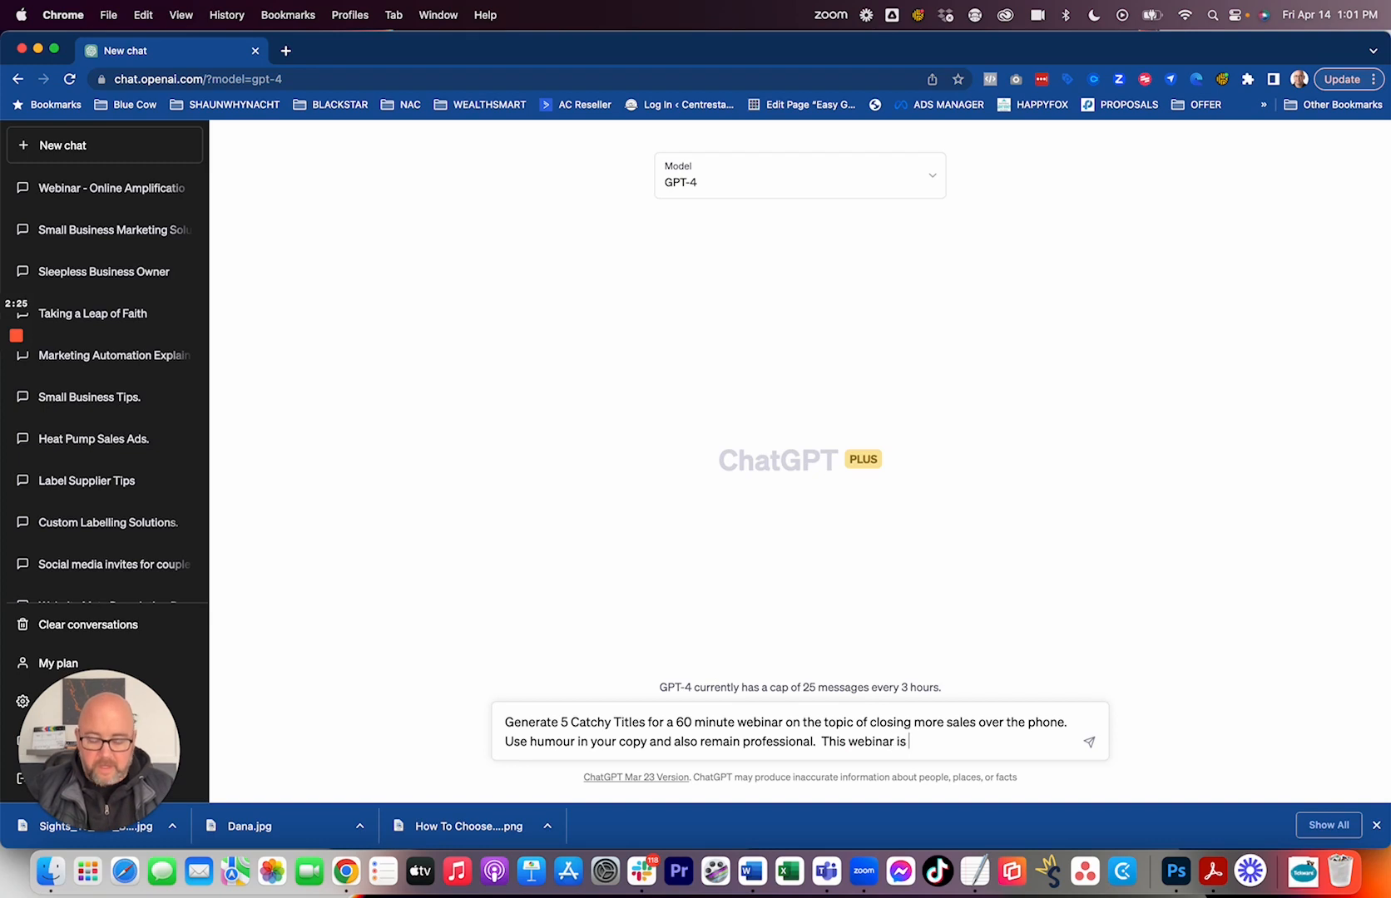
text(for busin)
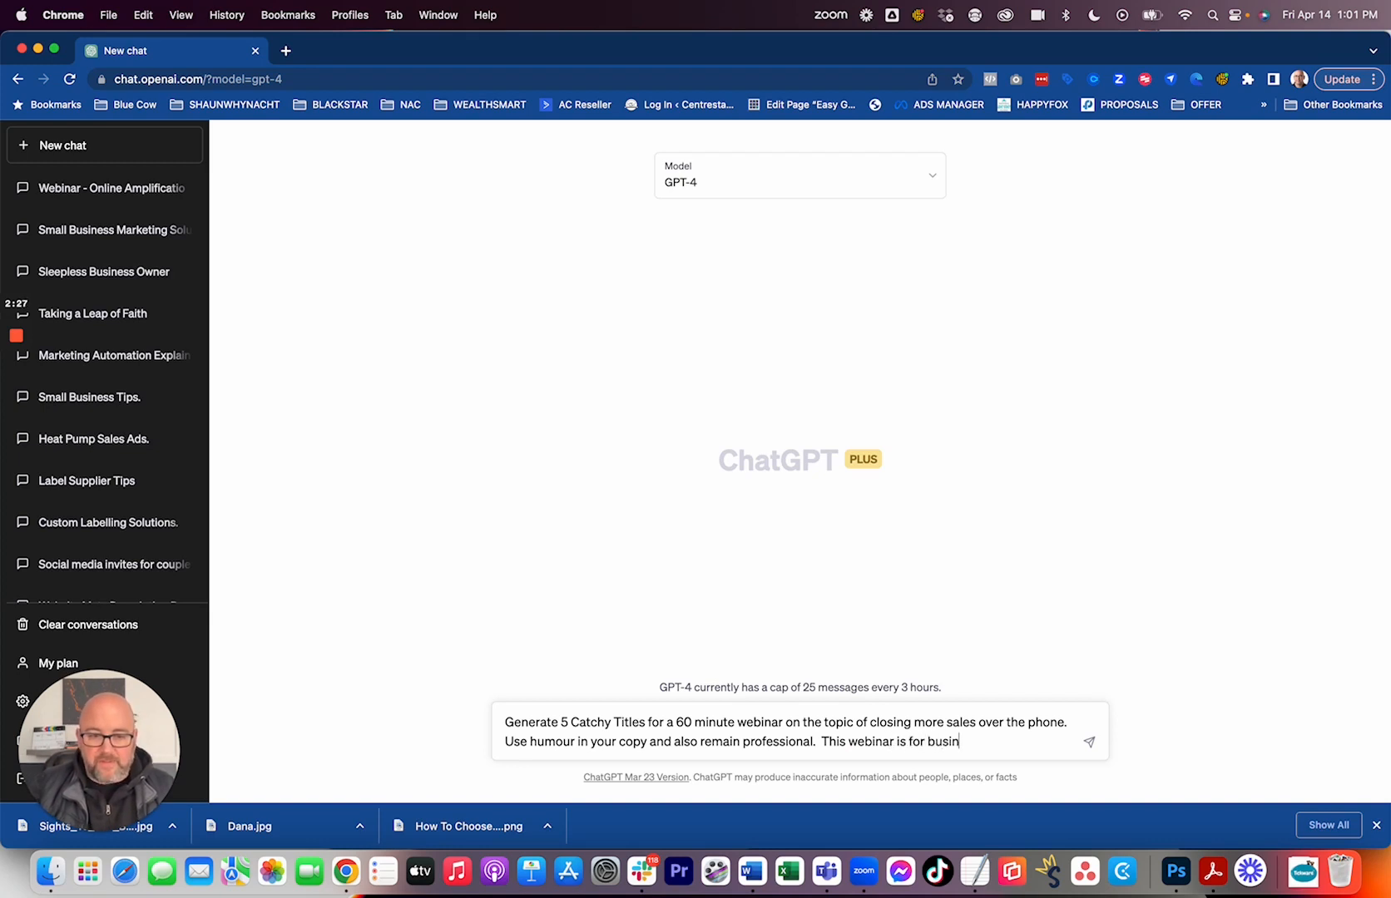
text(ess owners )
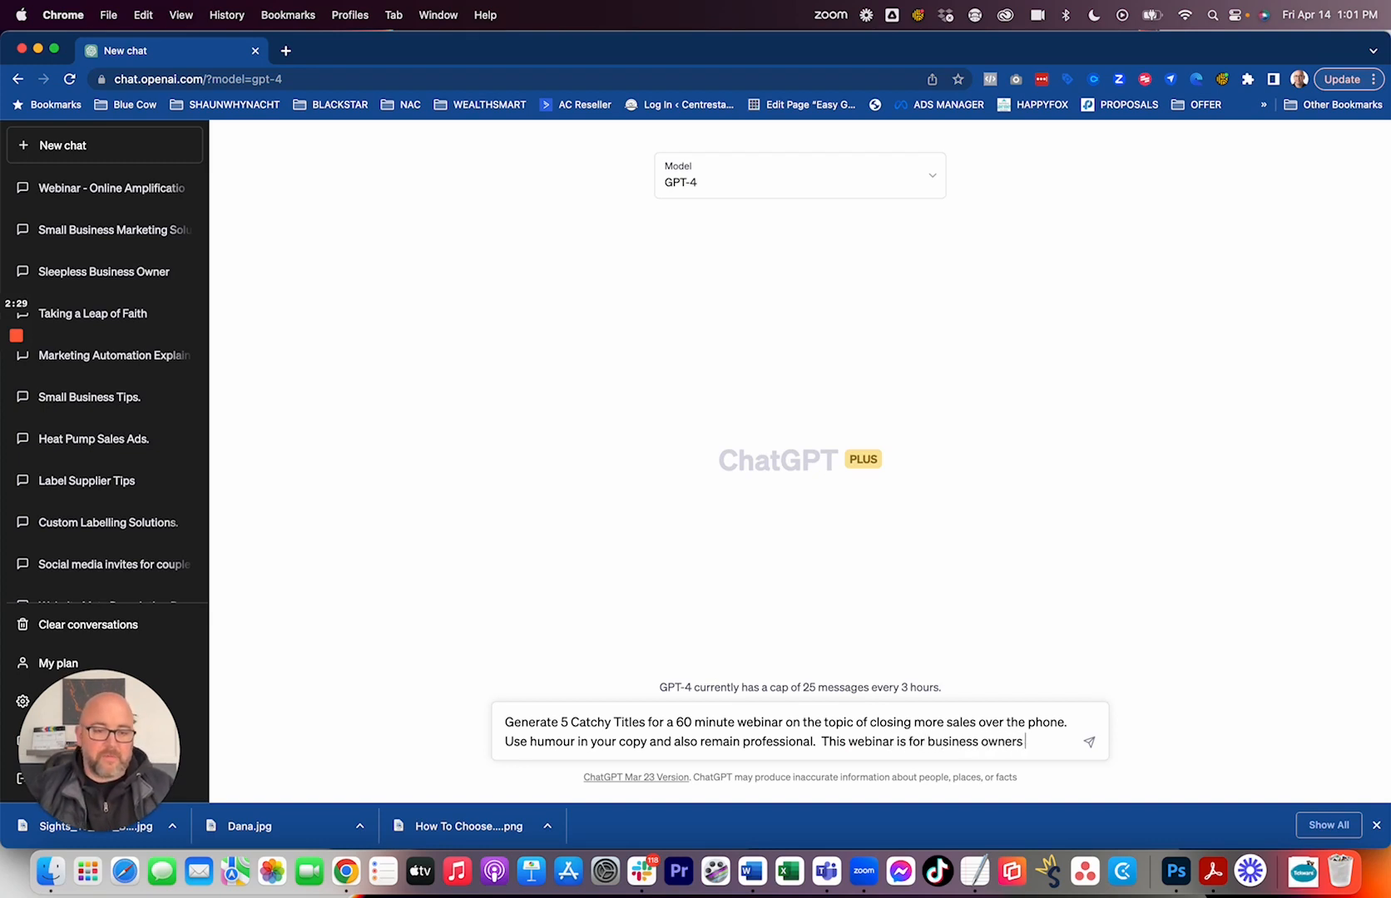
text(who)
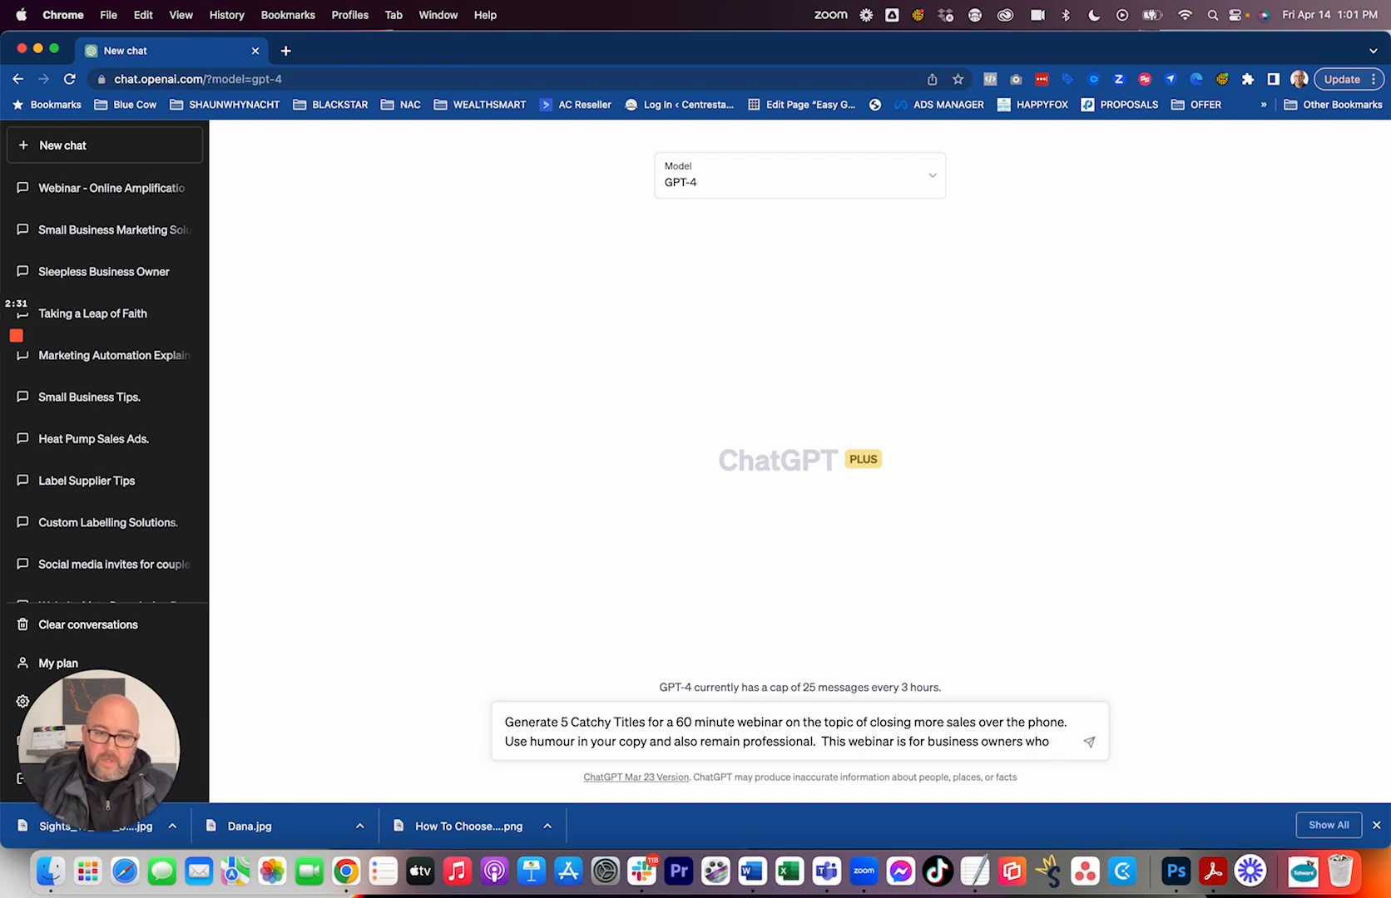
text( are not fee)
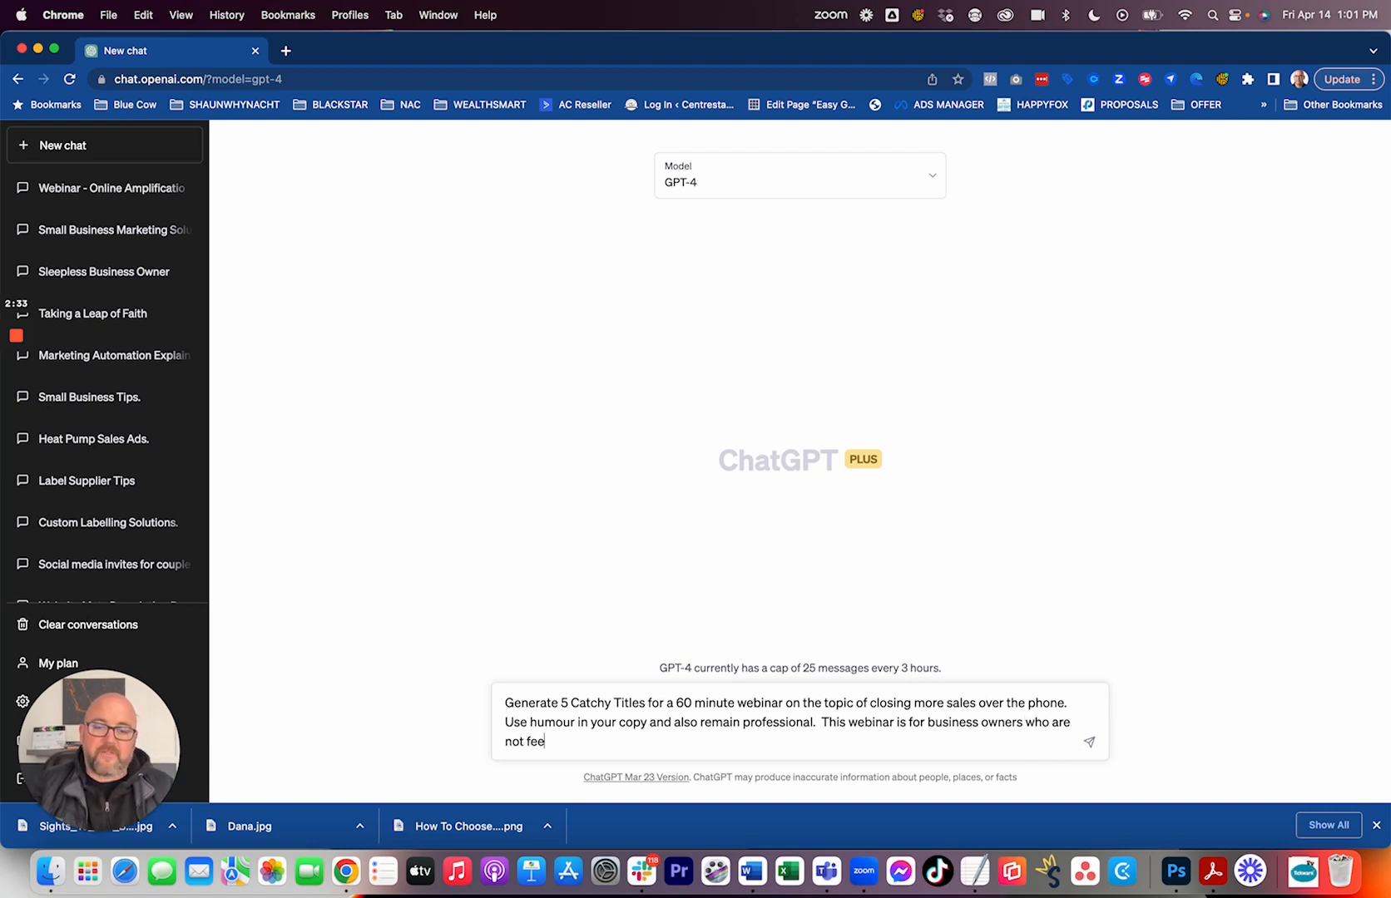
text(ling confi)
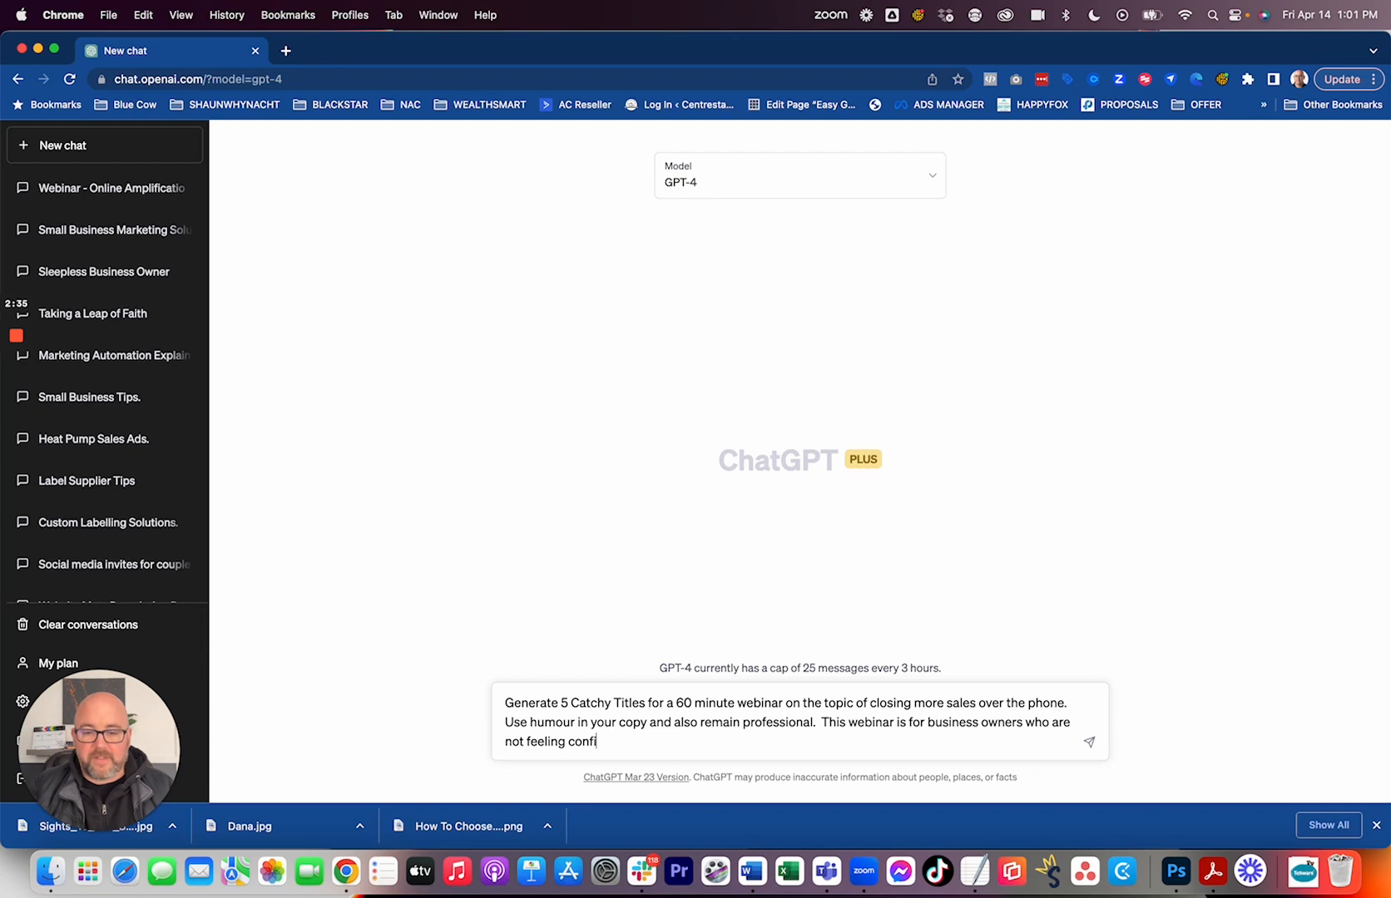
text(dent in their pub)
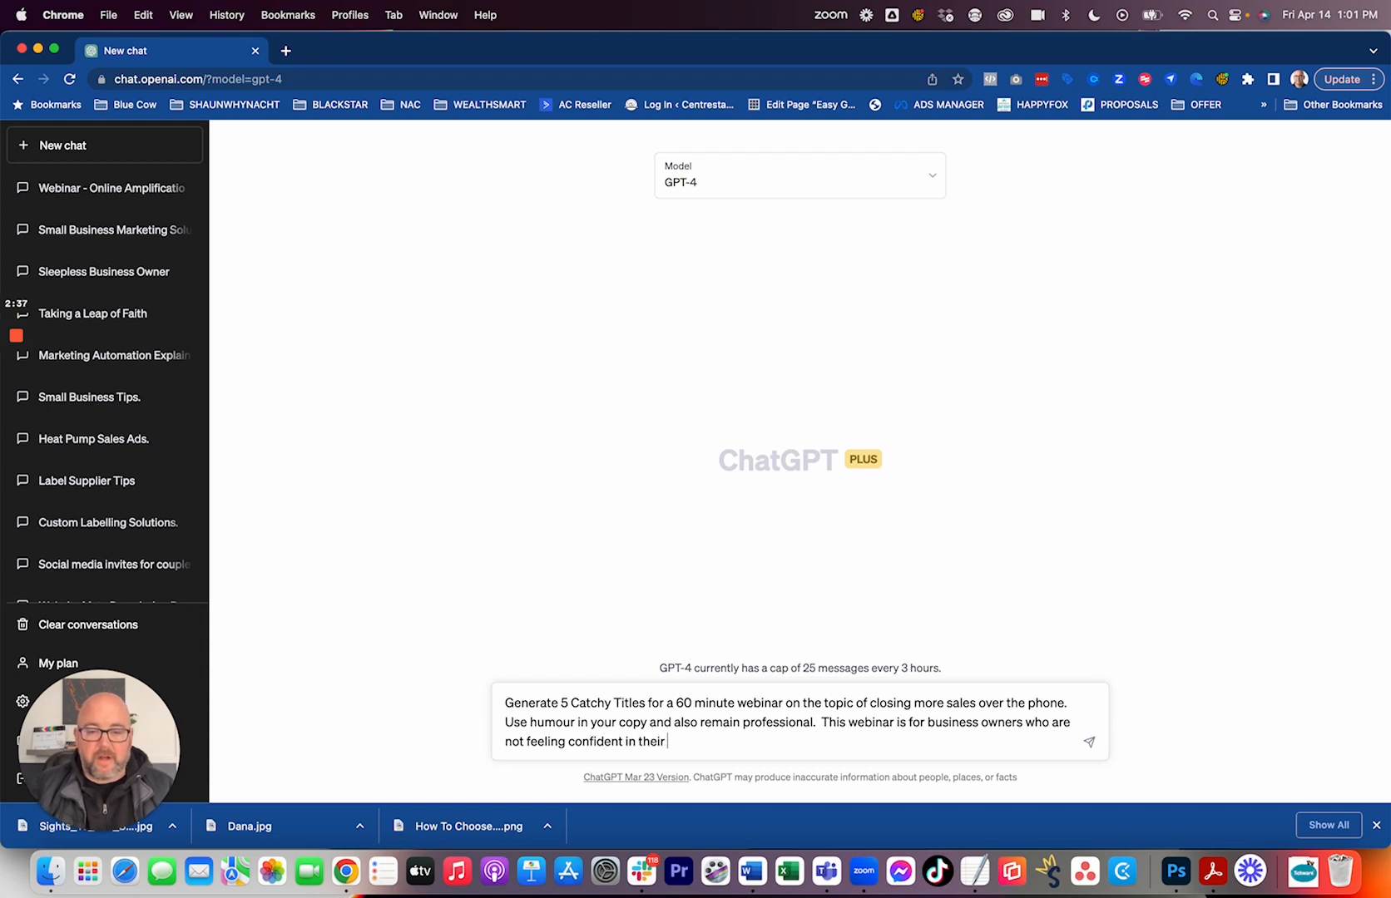
key(BackSpace)
key(BackSpace)
text(hone sal)
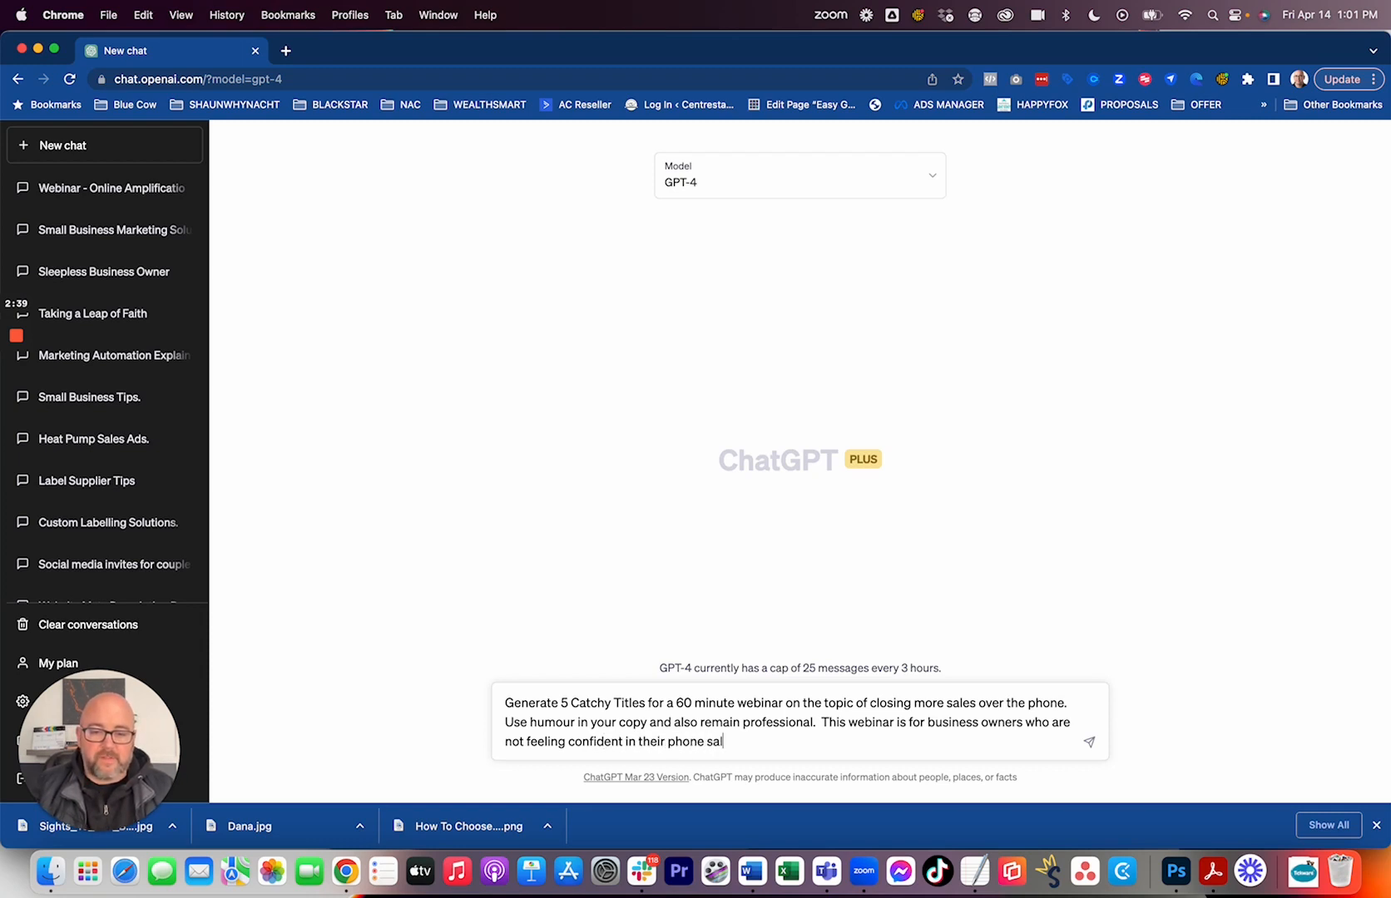
text(es skills.)
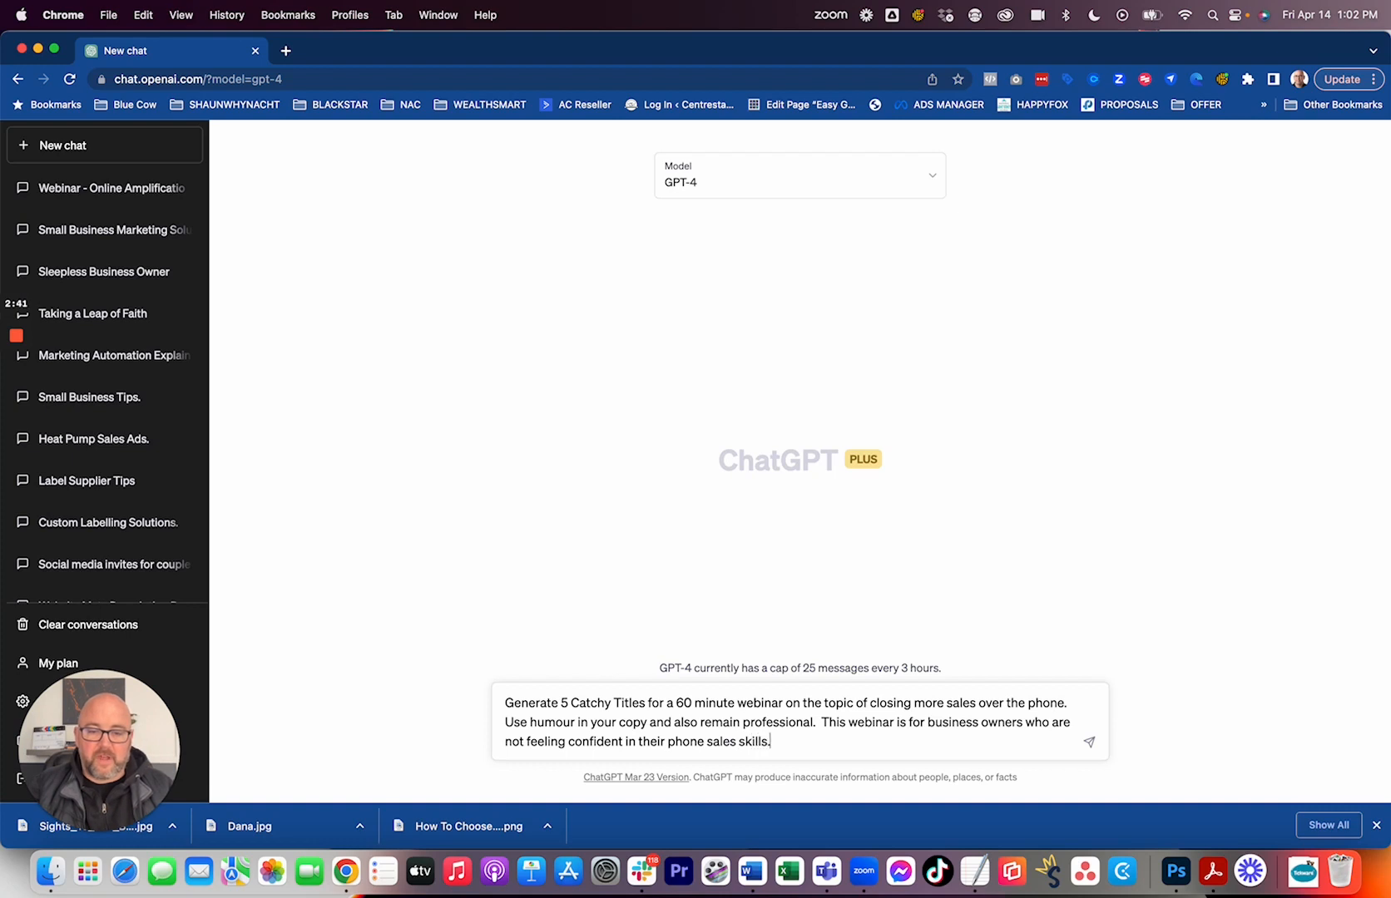
key(Return)
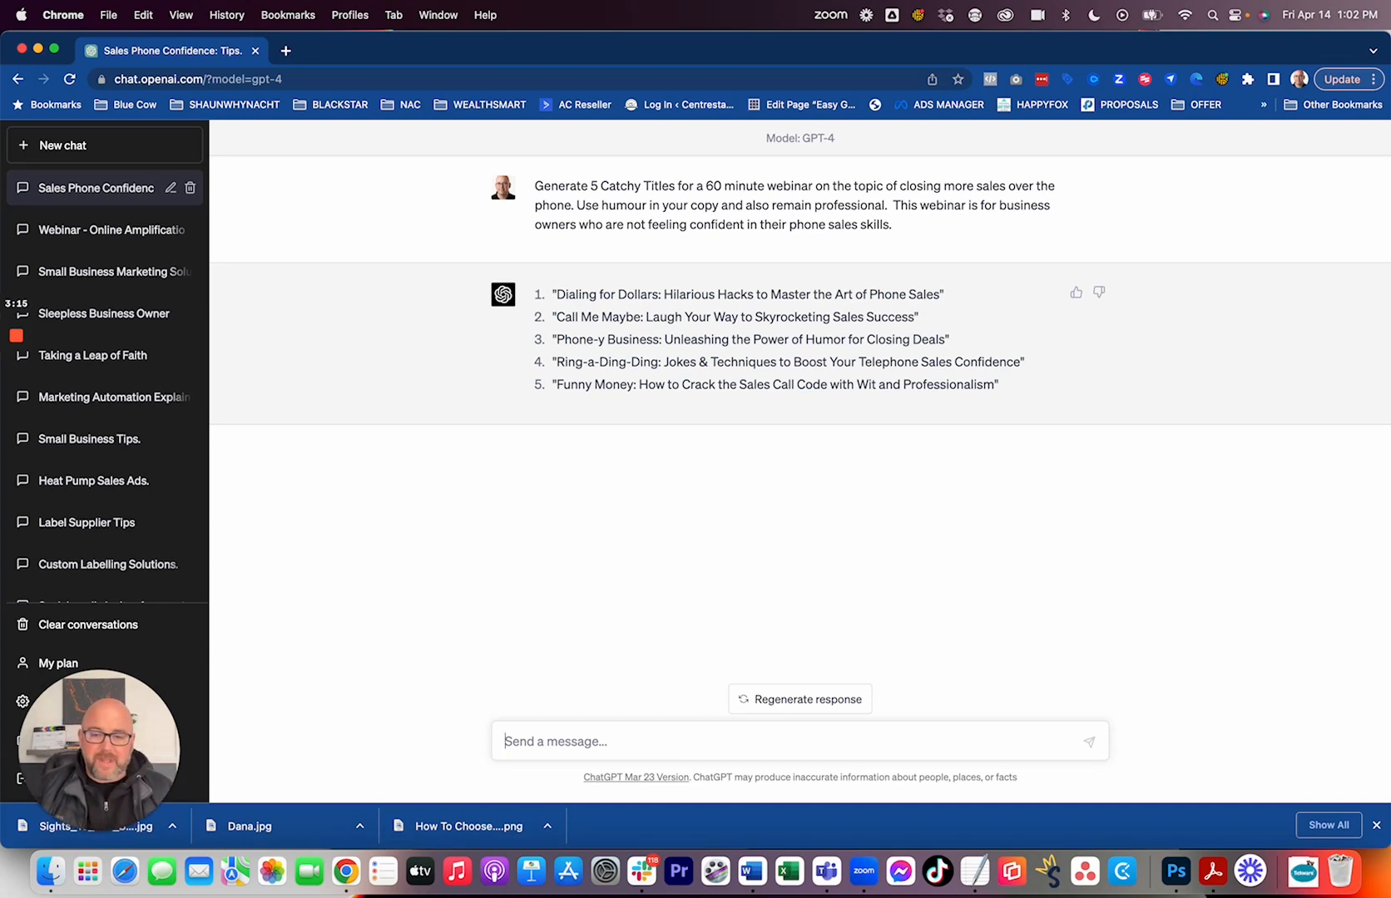
Submit the follow-up prompt "rewrite the above titles to be more professional and less humourous".
text(We)
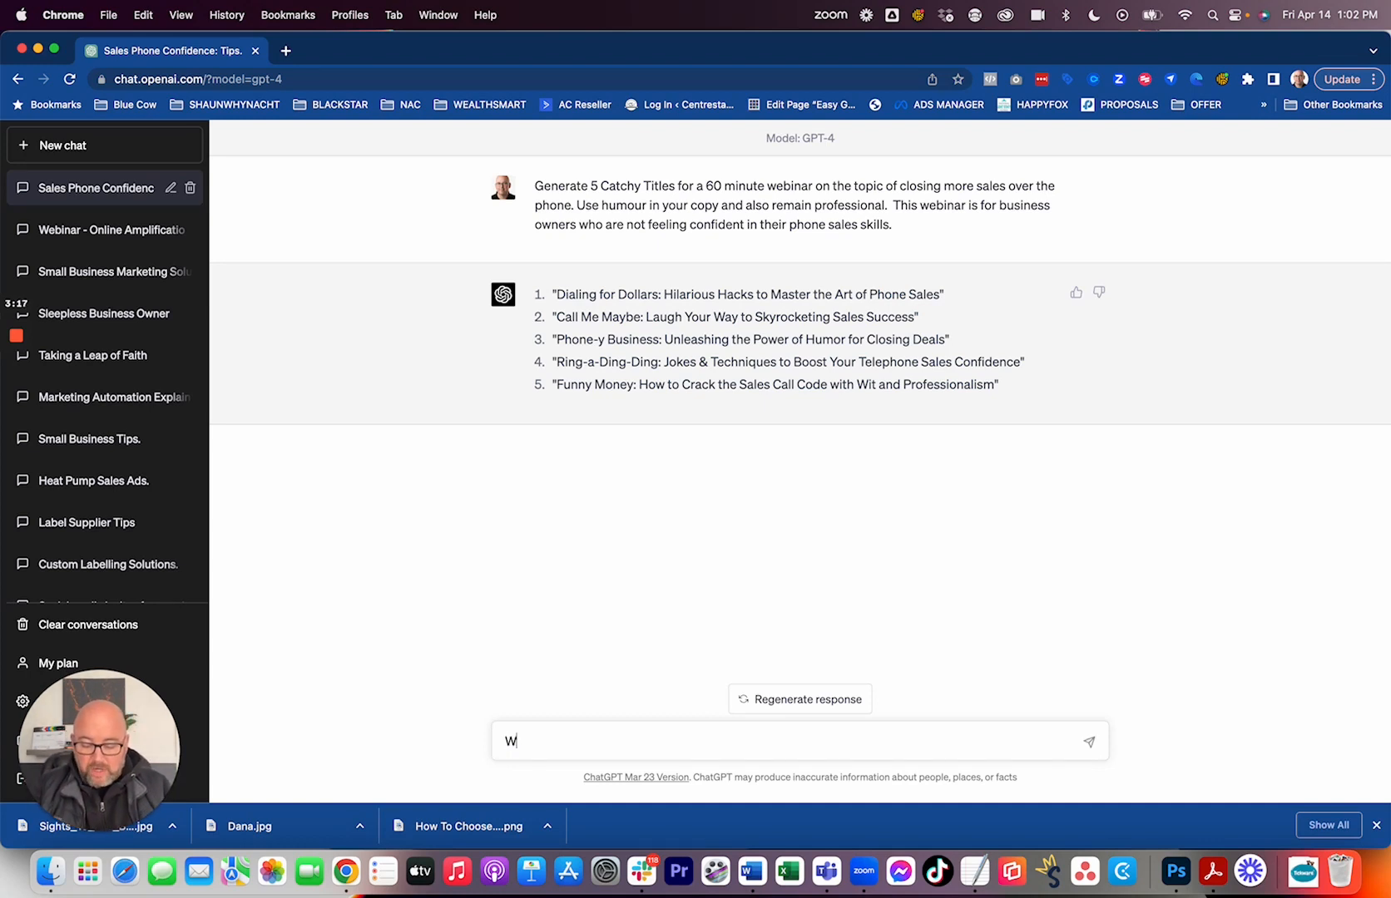
key(BackSpace)
key(BackSpace)
text(rew)
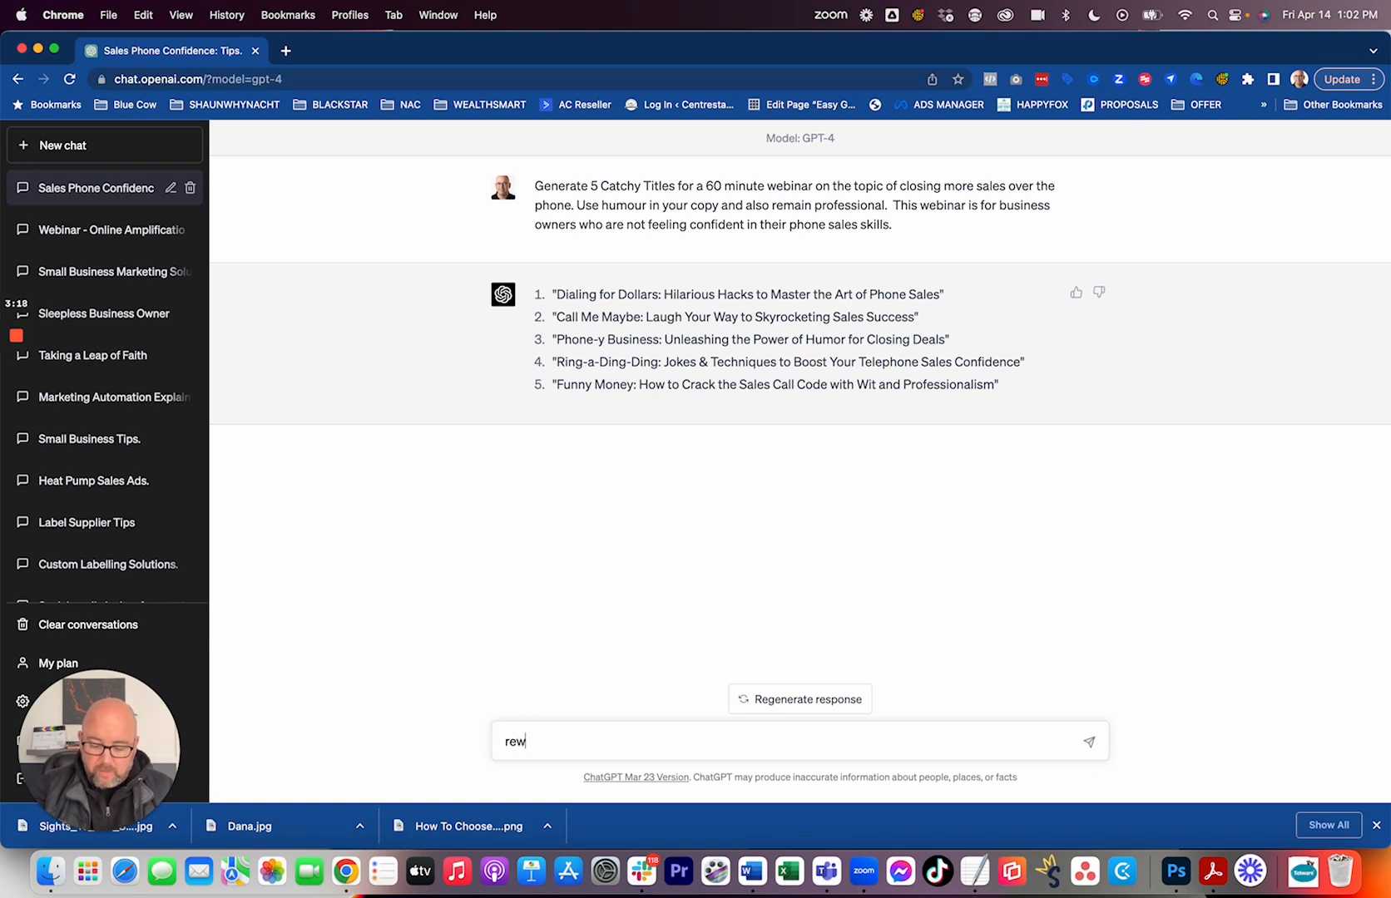
text(rite the above ti)
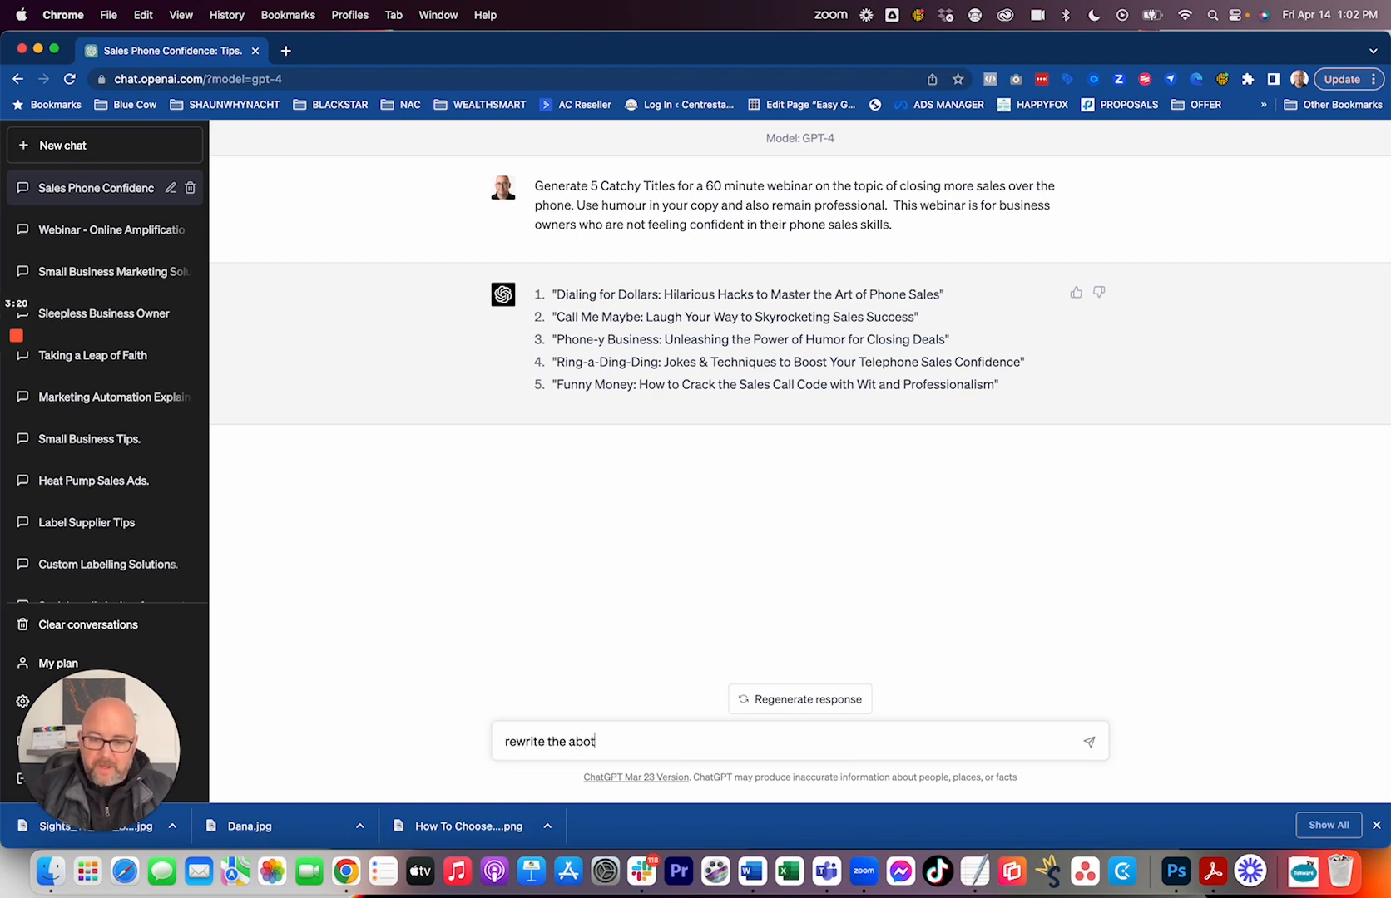
text(tle)
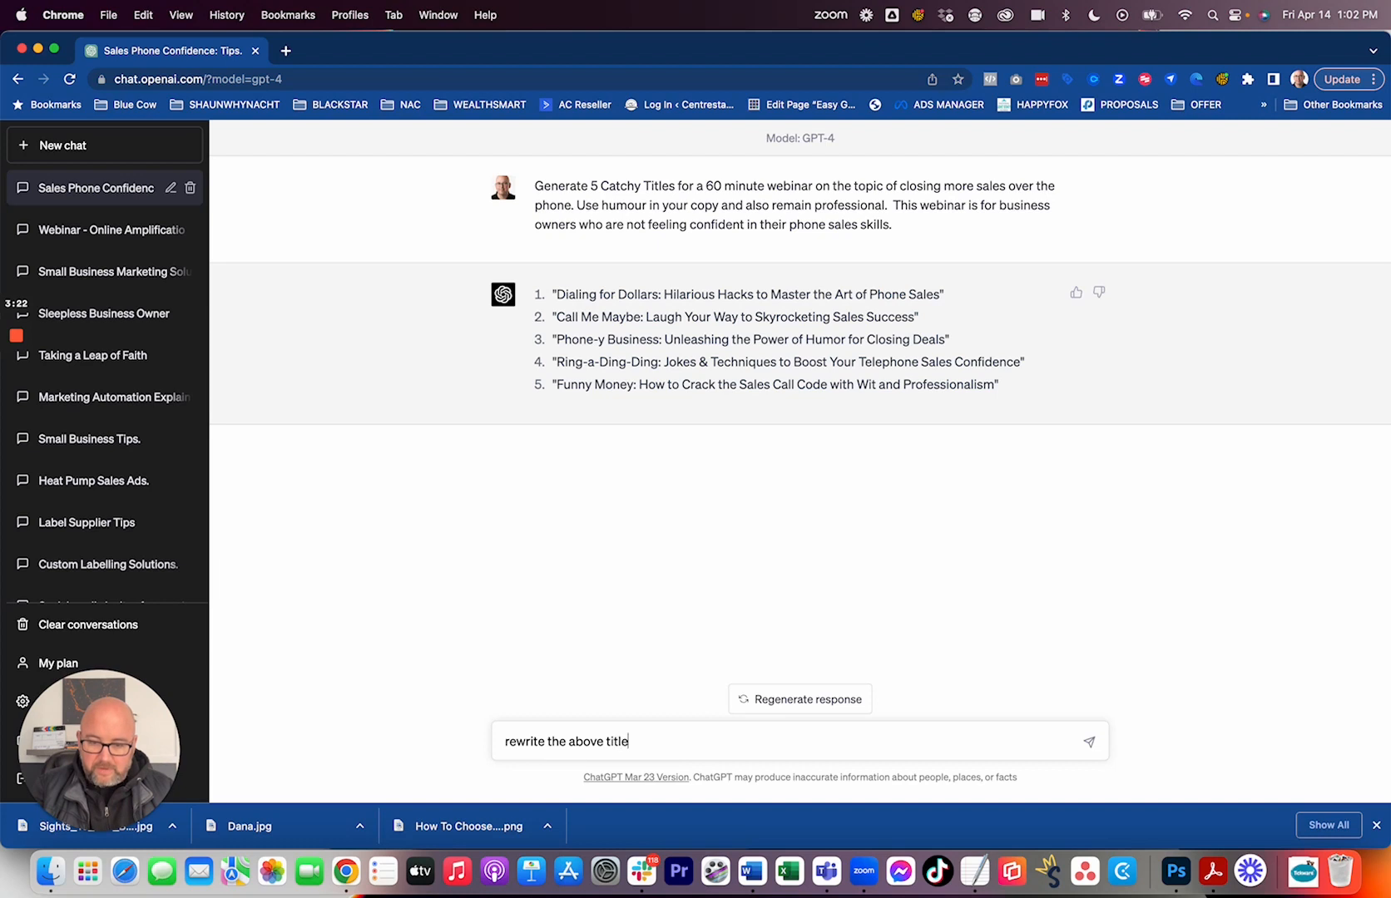
text(s to be )
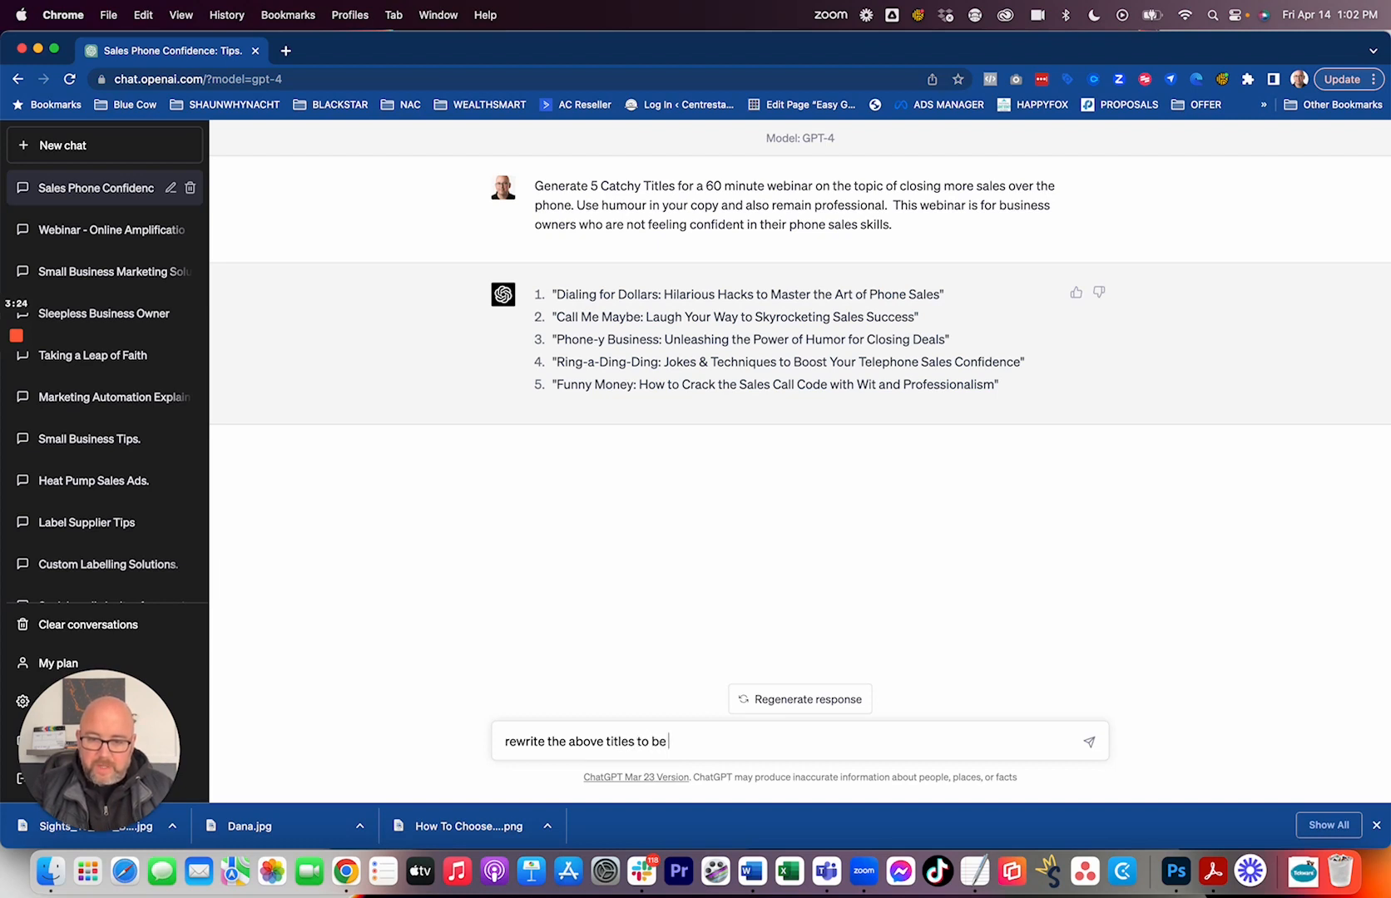
text(more professi)
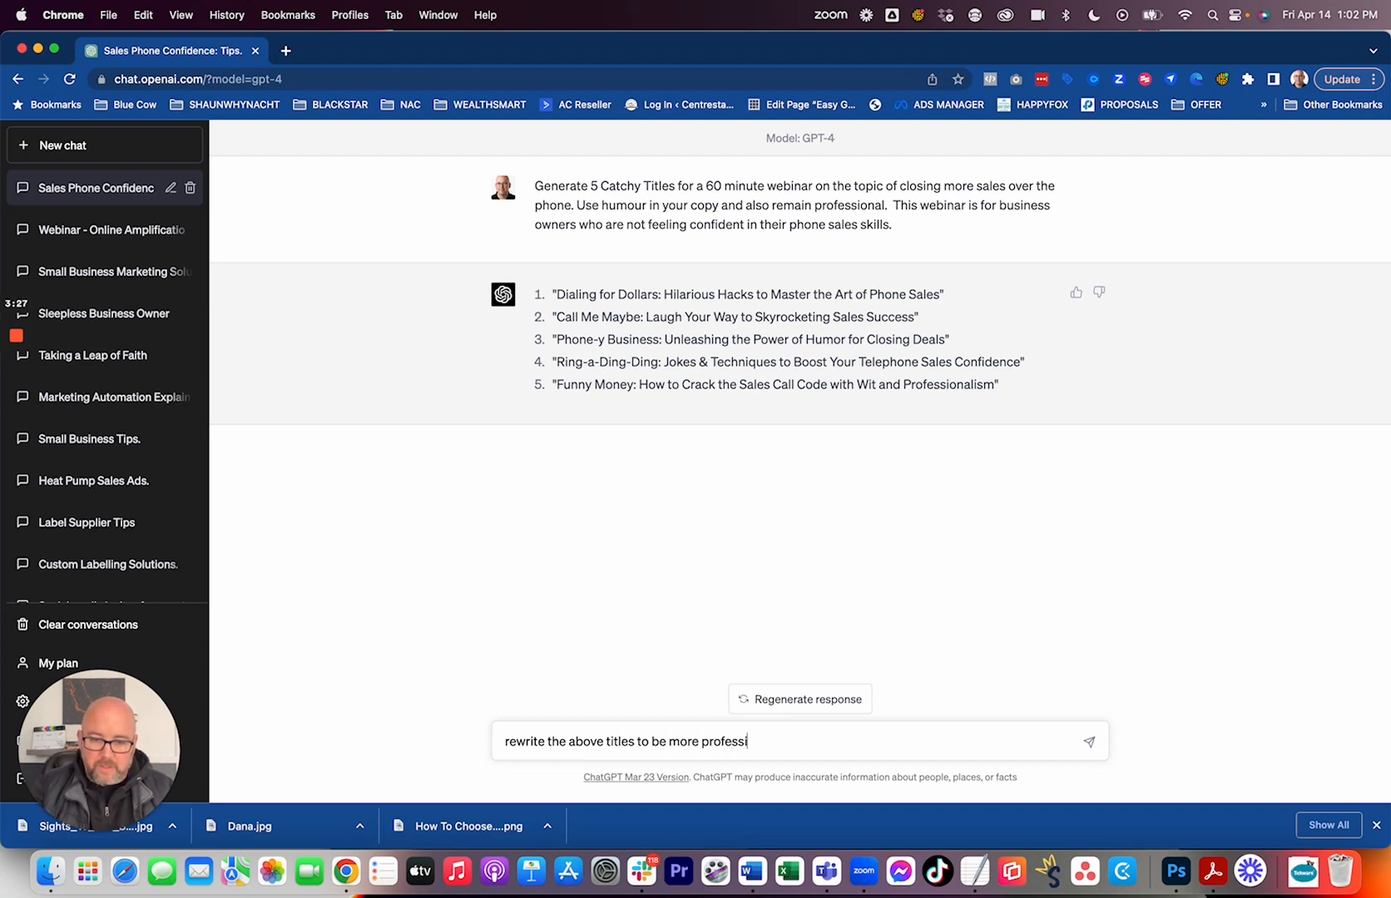
text(onal and less humourous)
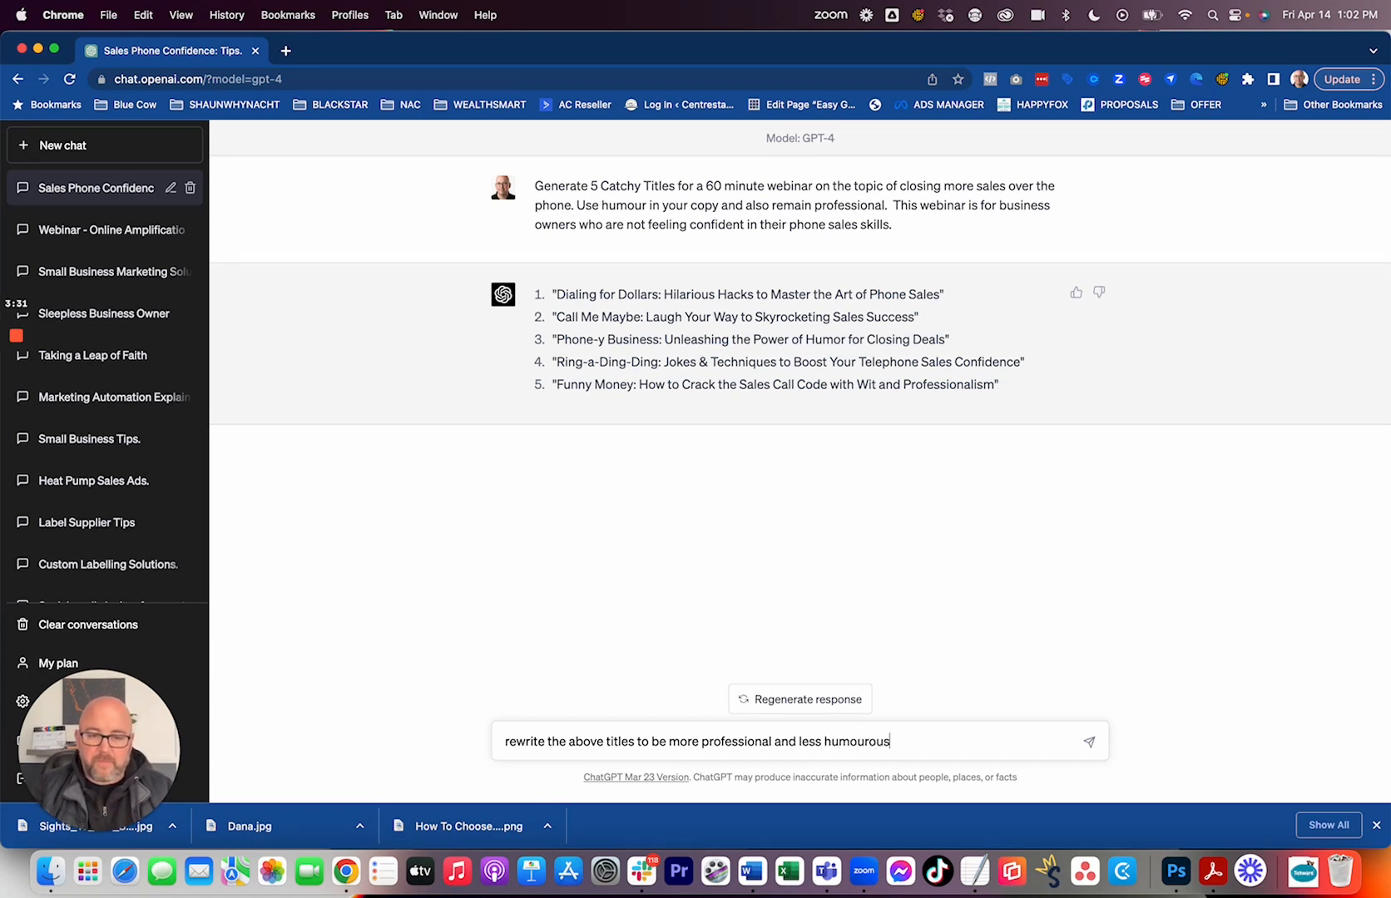
key(Return)
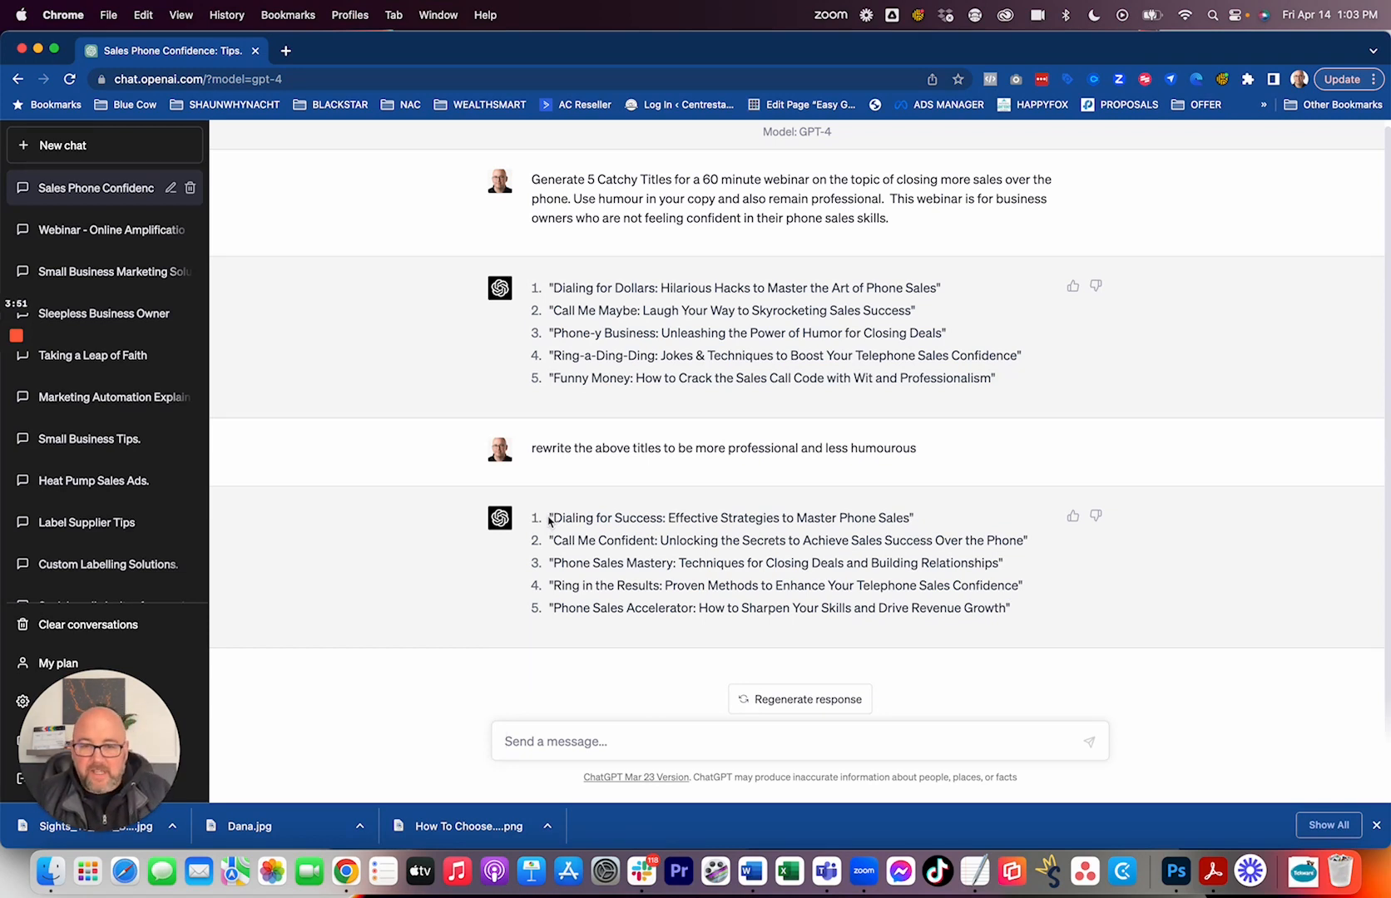
Submit the prompt "Write me an outline for a webinar based on option 1 above".
drag(555, 517, 601, 513)
click(597, 513)
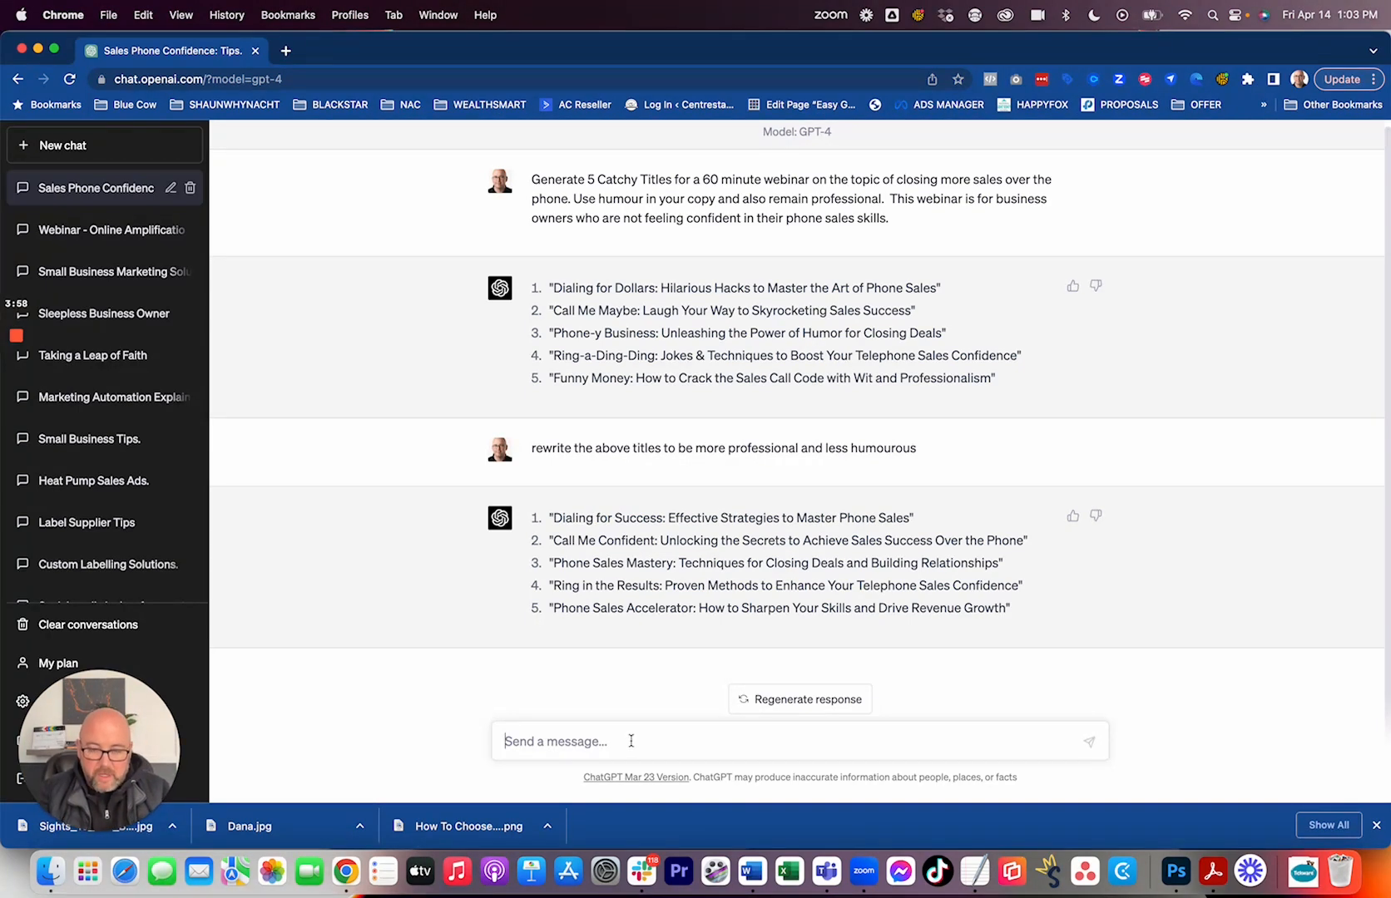
text(We)
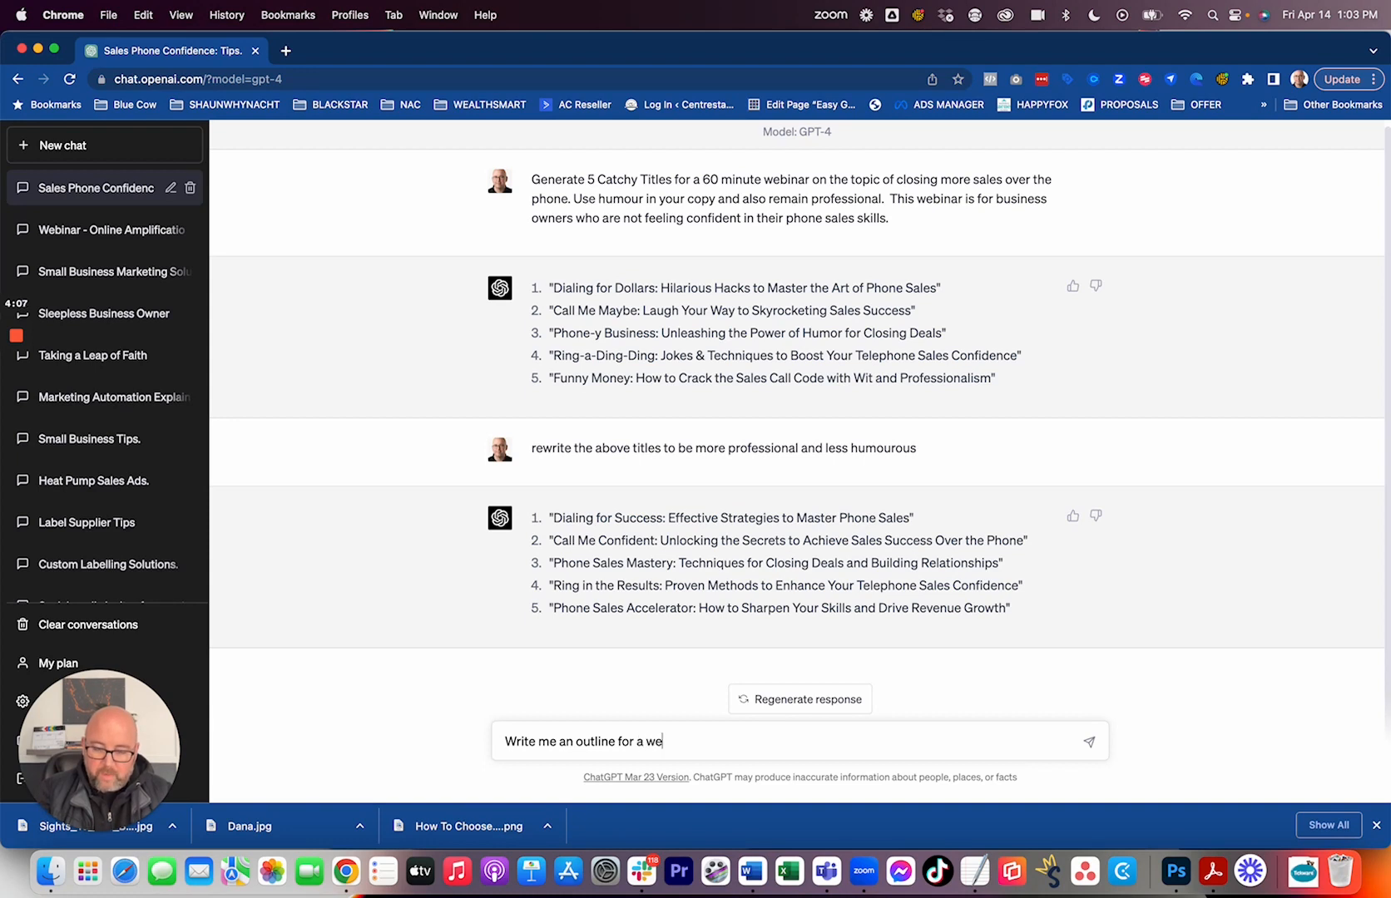
text(binar based o)
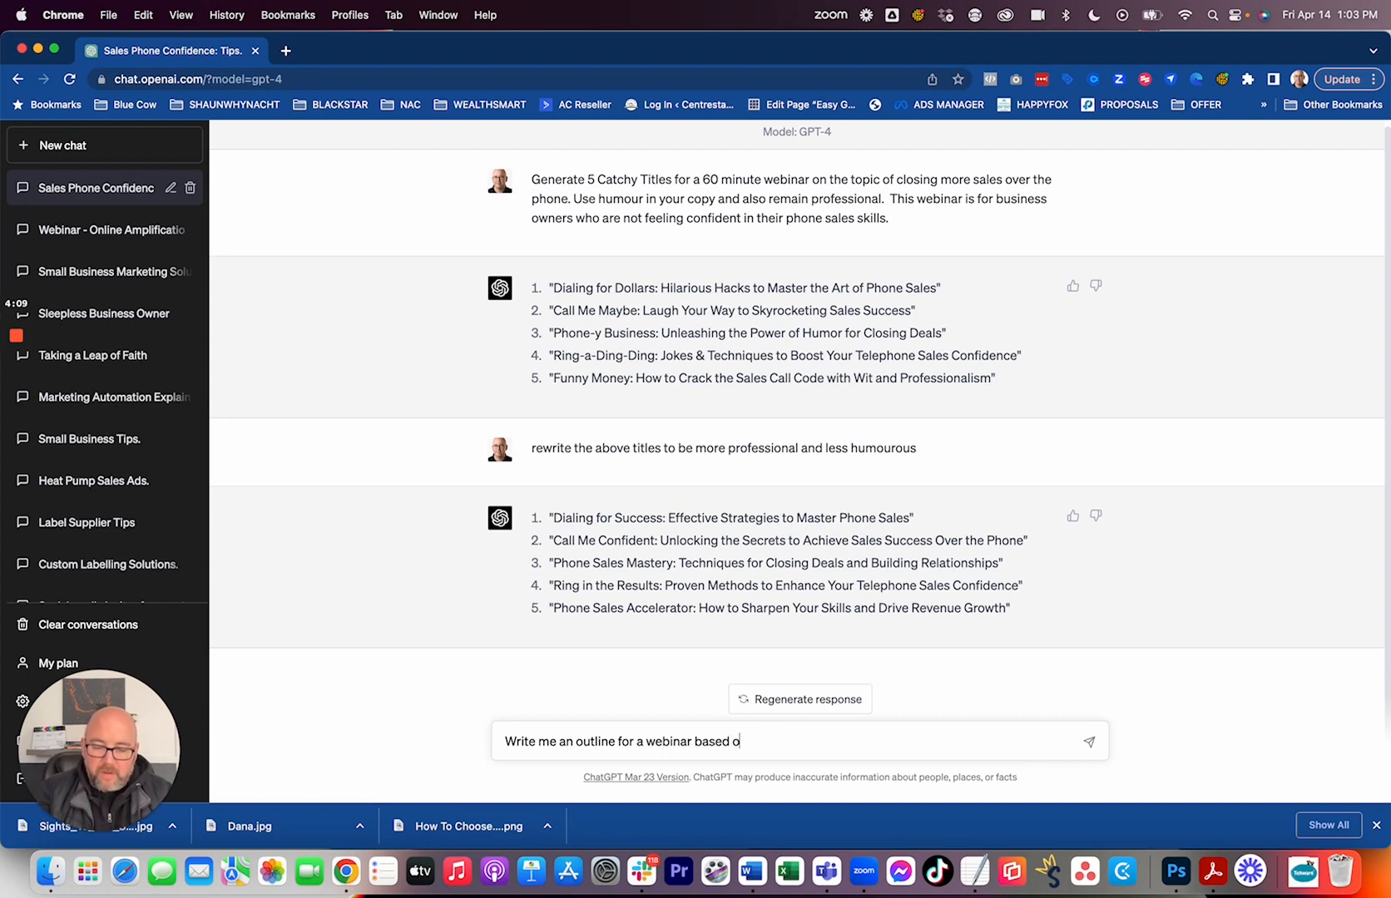
text(n option)
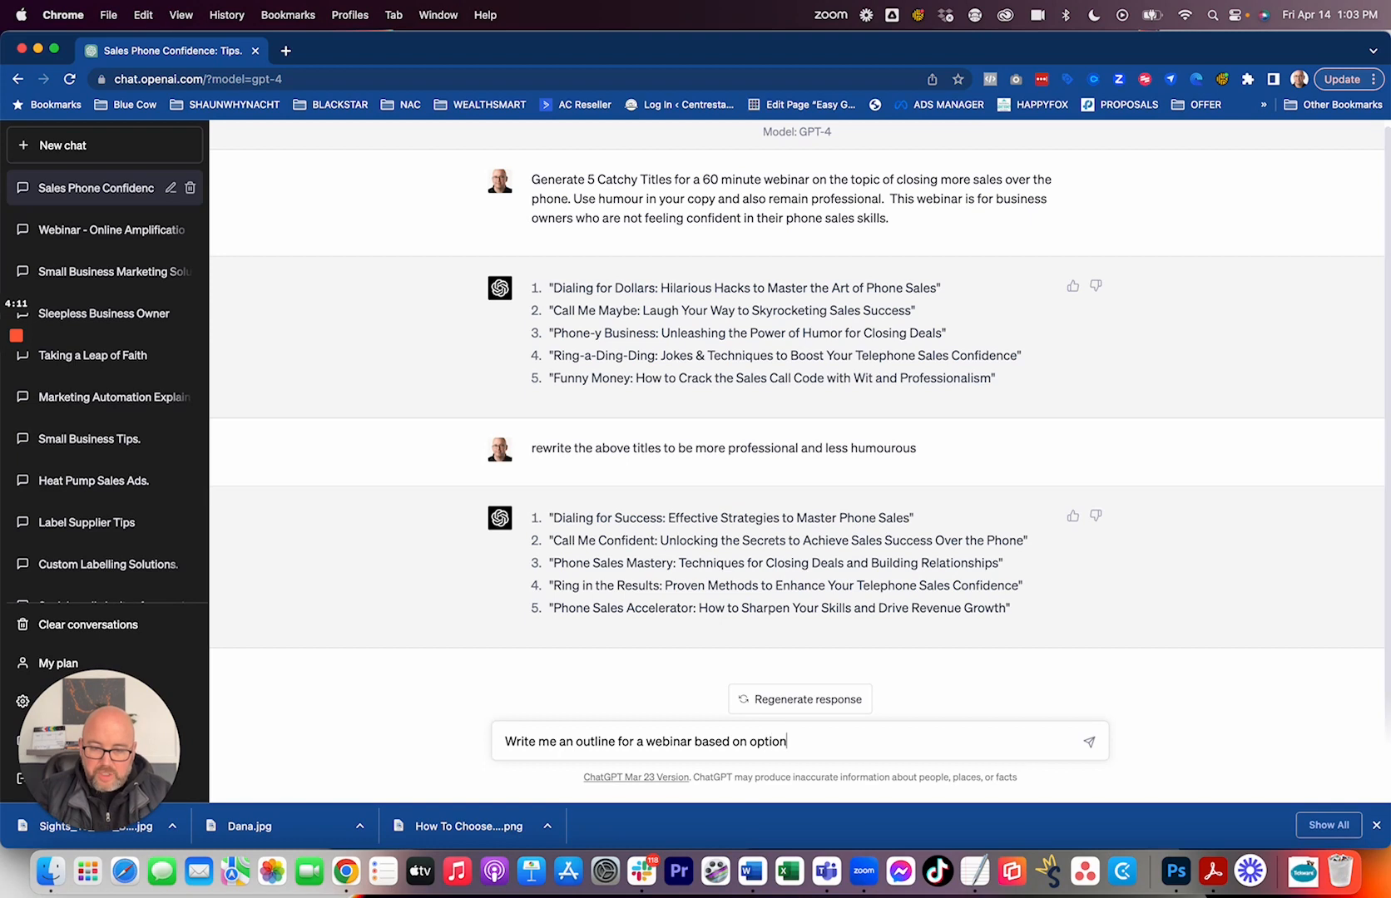
text( num)
text(e)
key(Return)
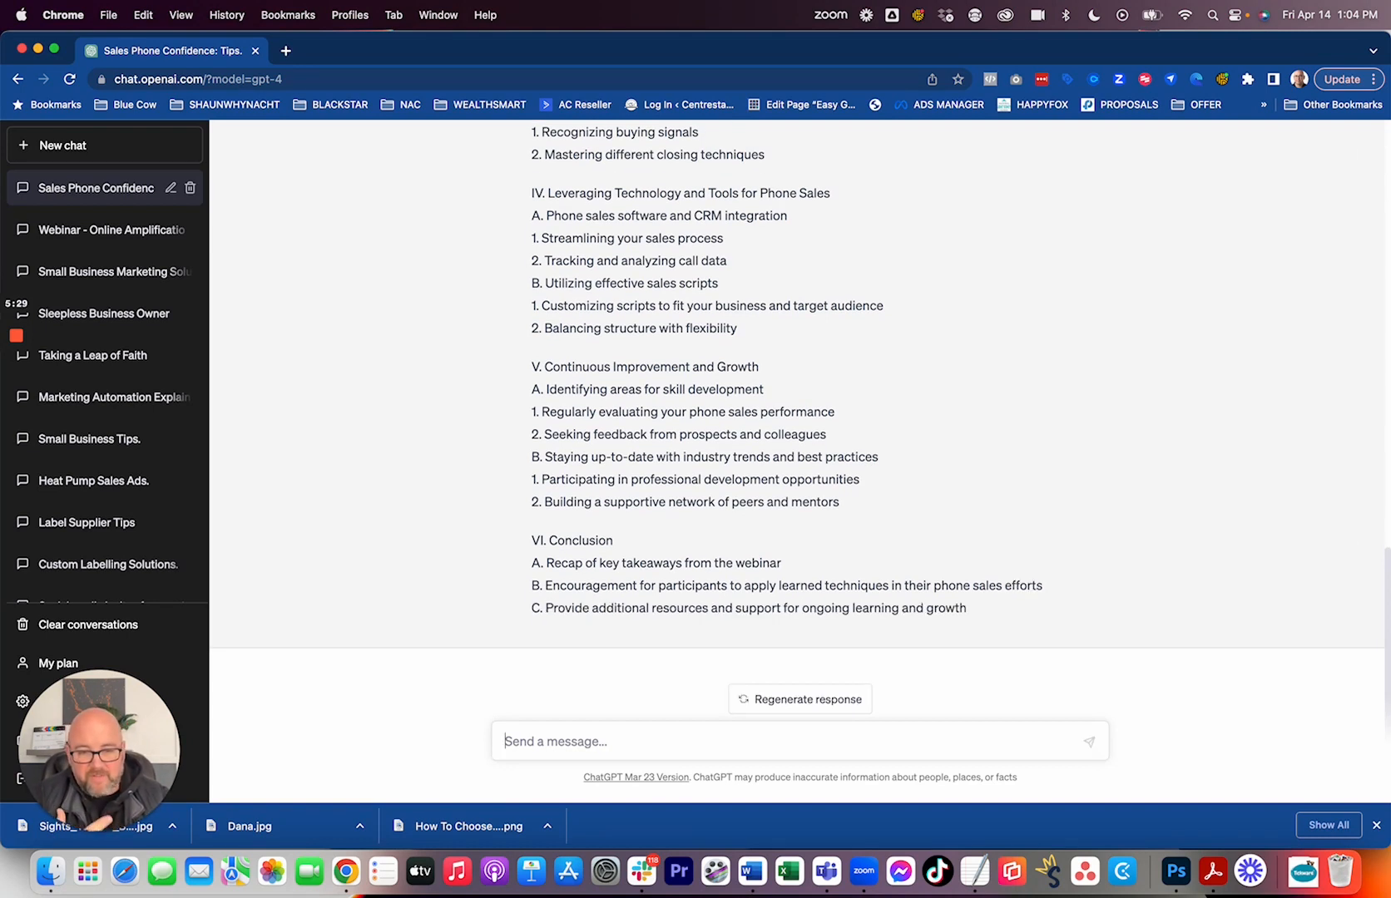
Review the generated outline and enter the prompt "Write me a 300 word description of the webinar outlined above.".
scroll(650, 624, up, 10)
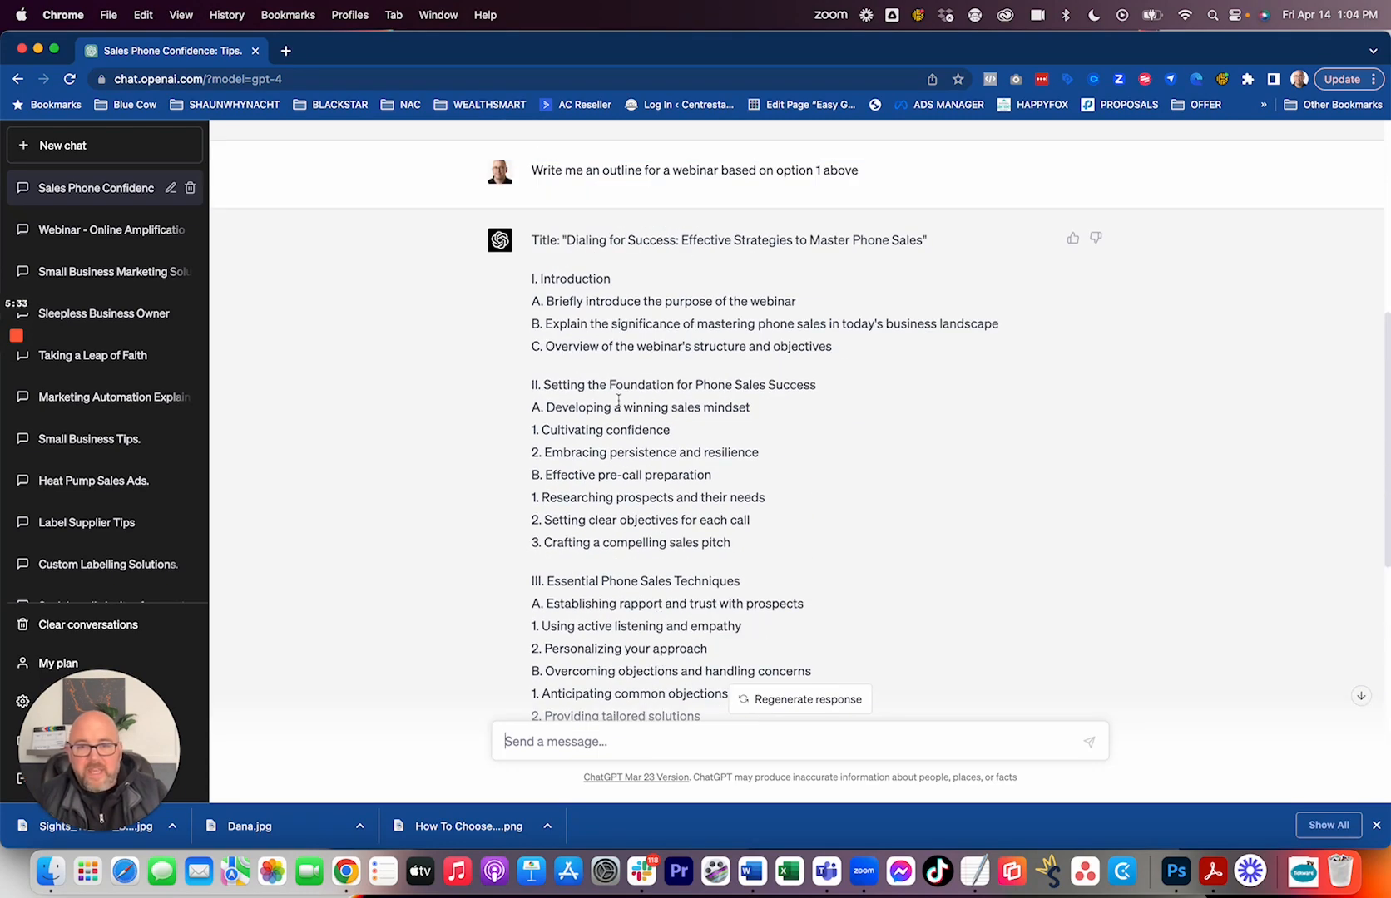
scroll(742, 327, down, 1)
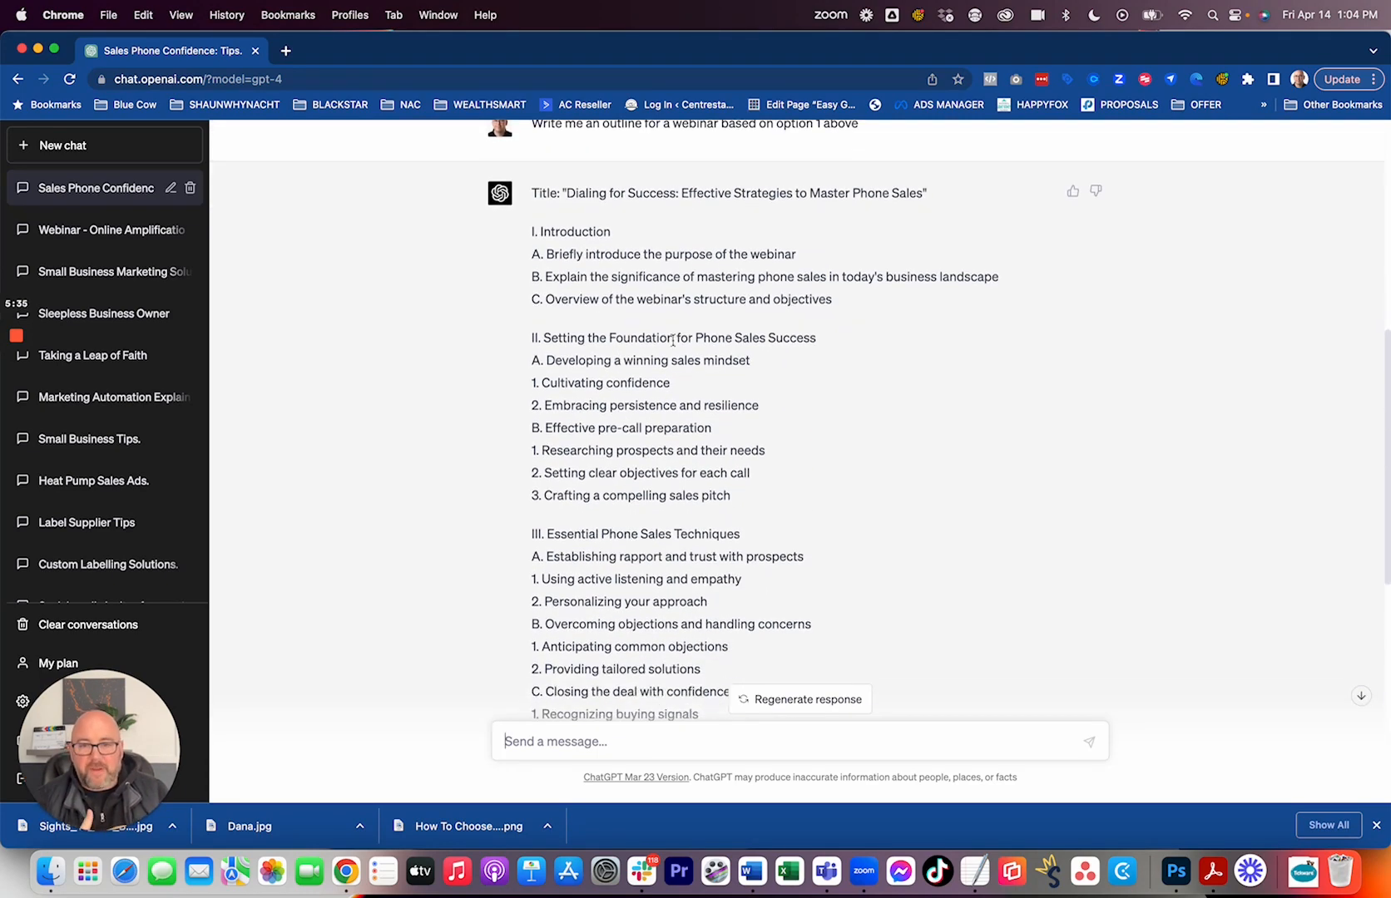
scroll(657, 375, down, 1)
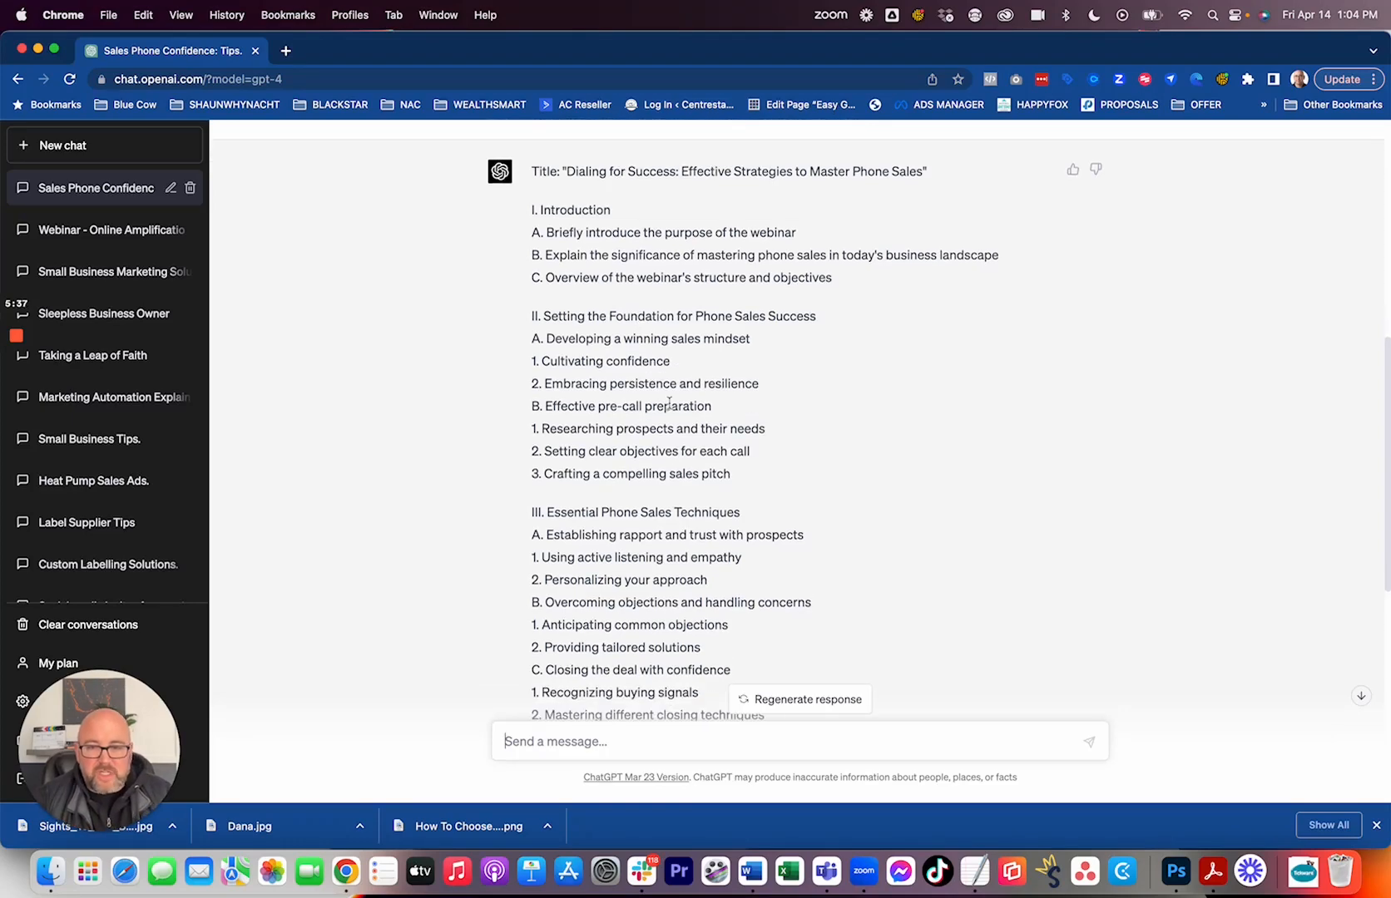
scroll(764, 475, down, 5)
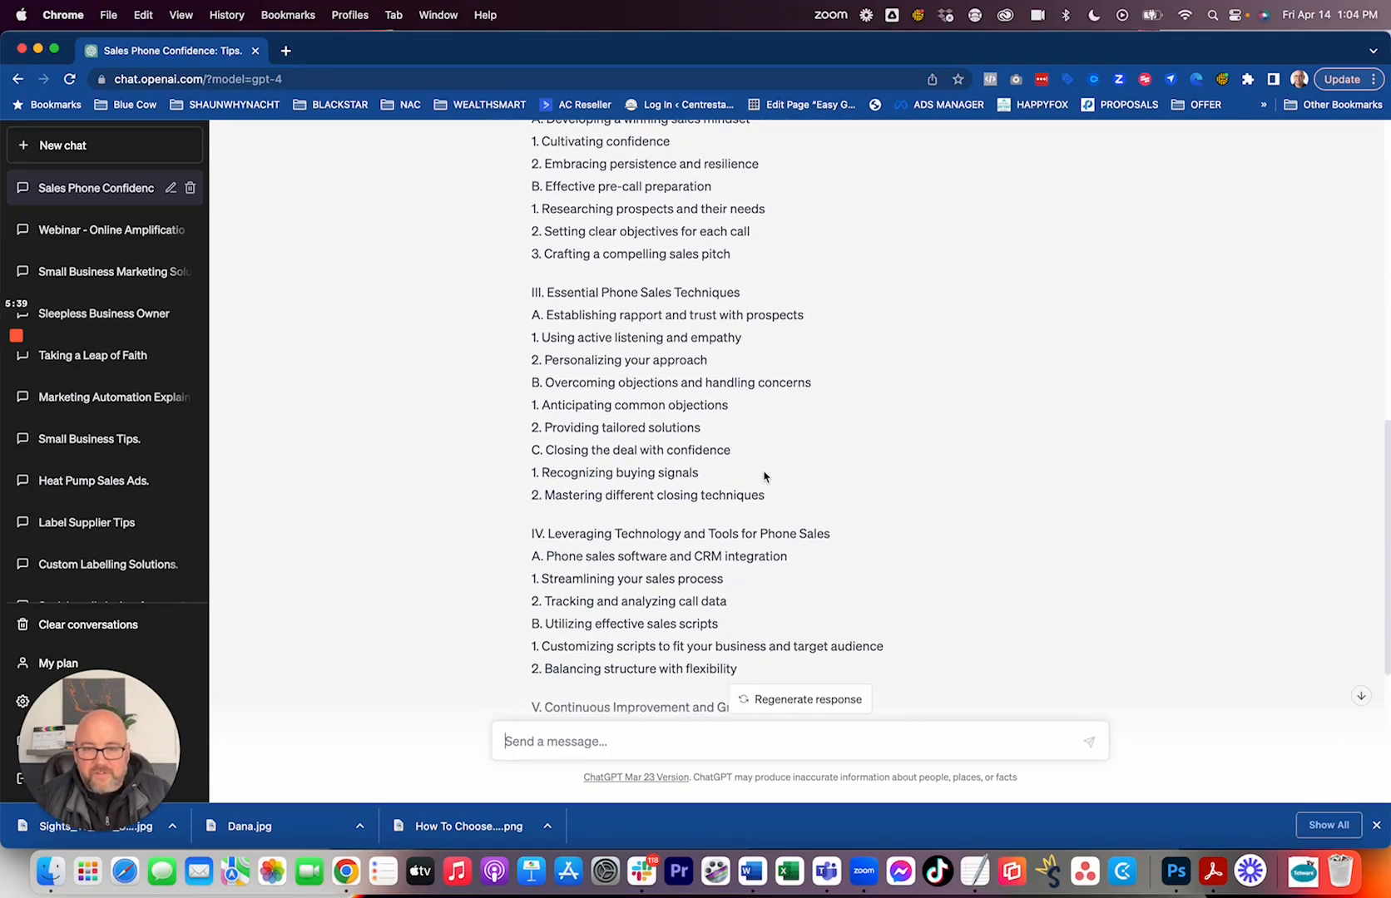
scroll(807, 433, down, 4)
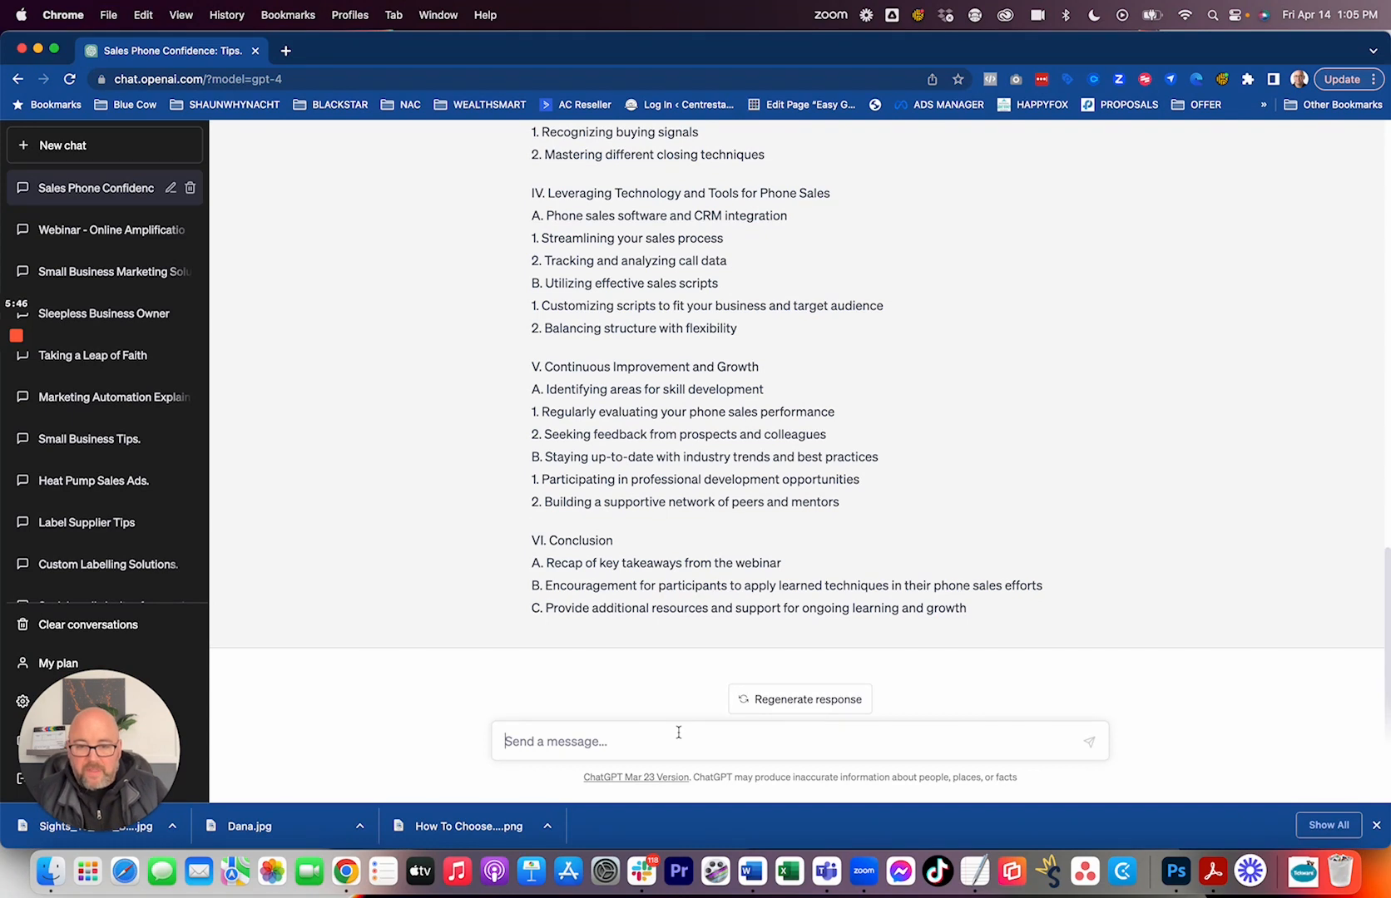
text(Write me a 300 word)
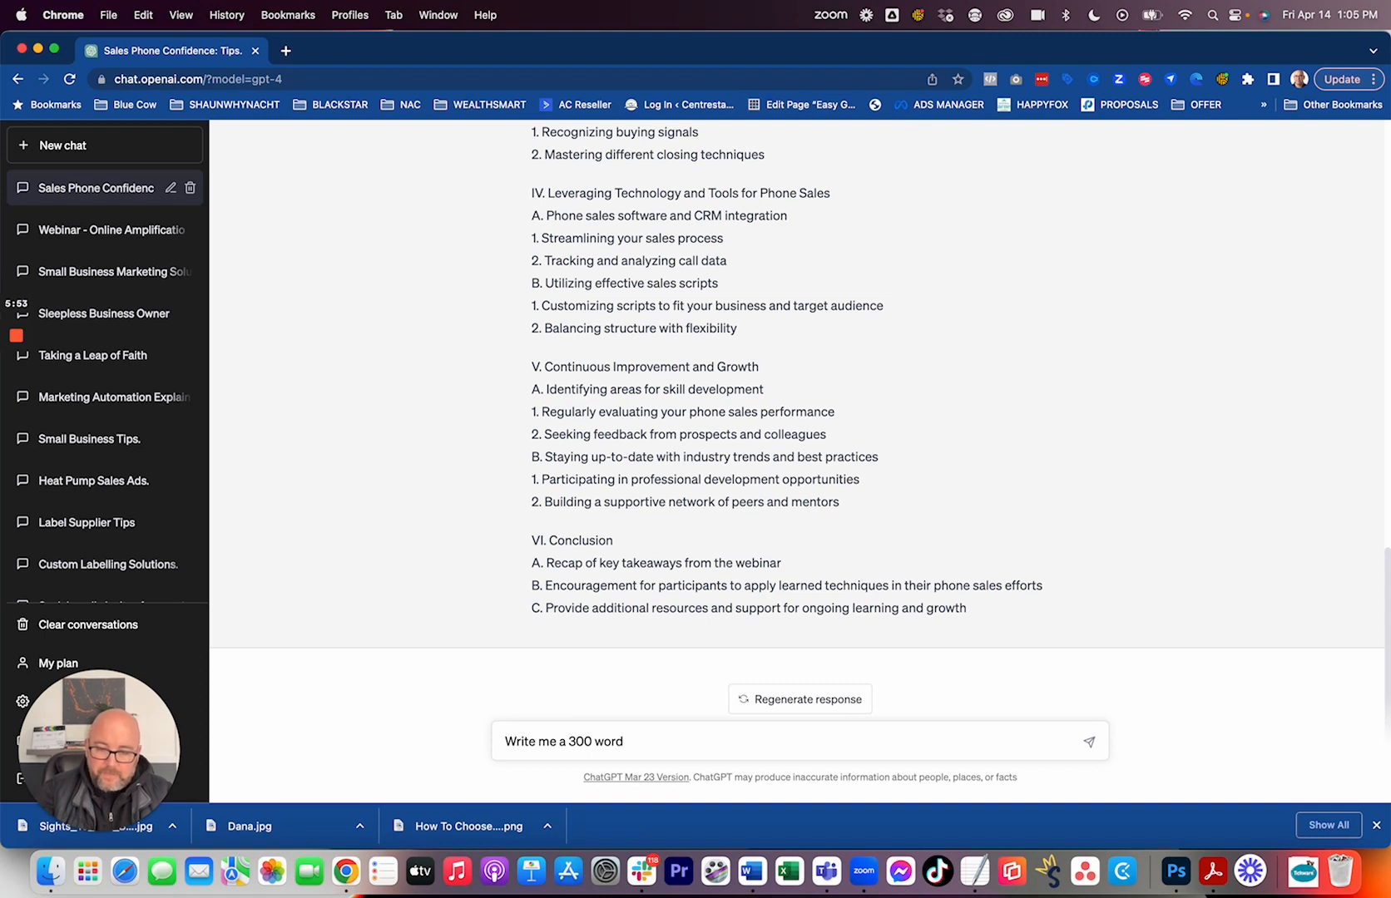
text( description)
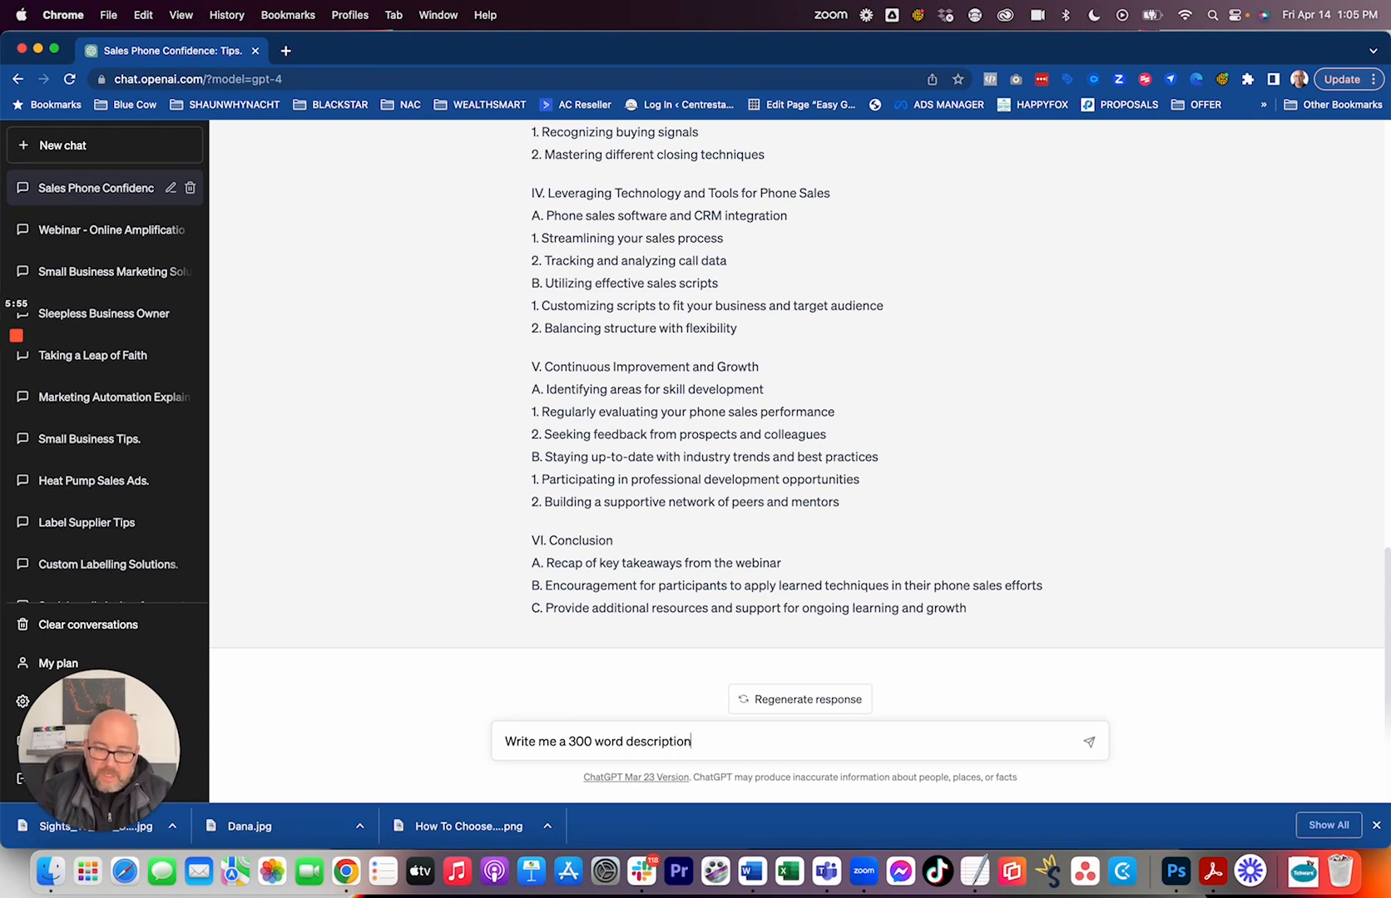
text( of the webi)
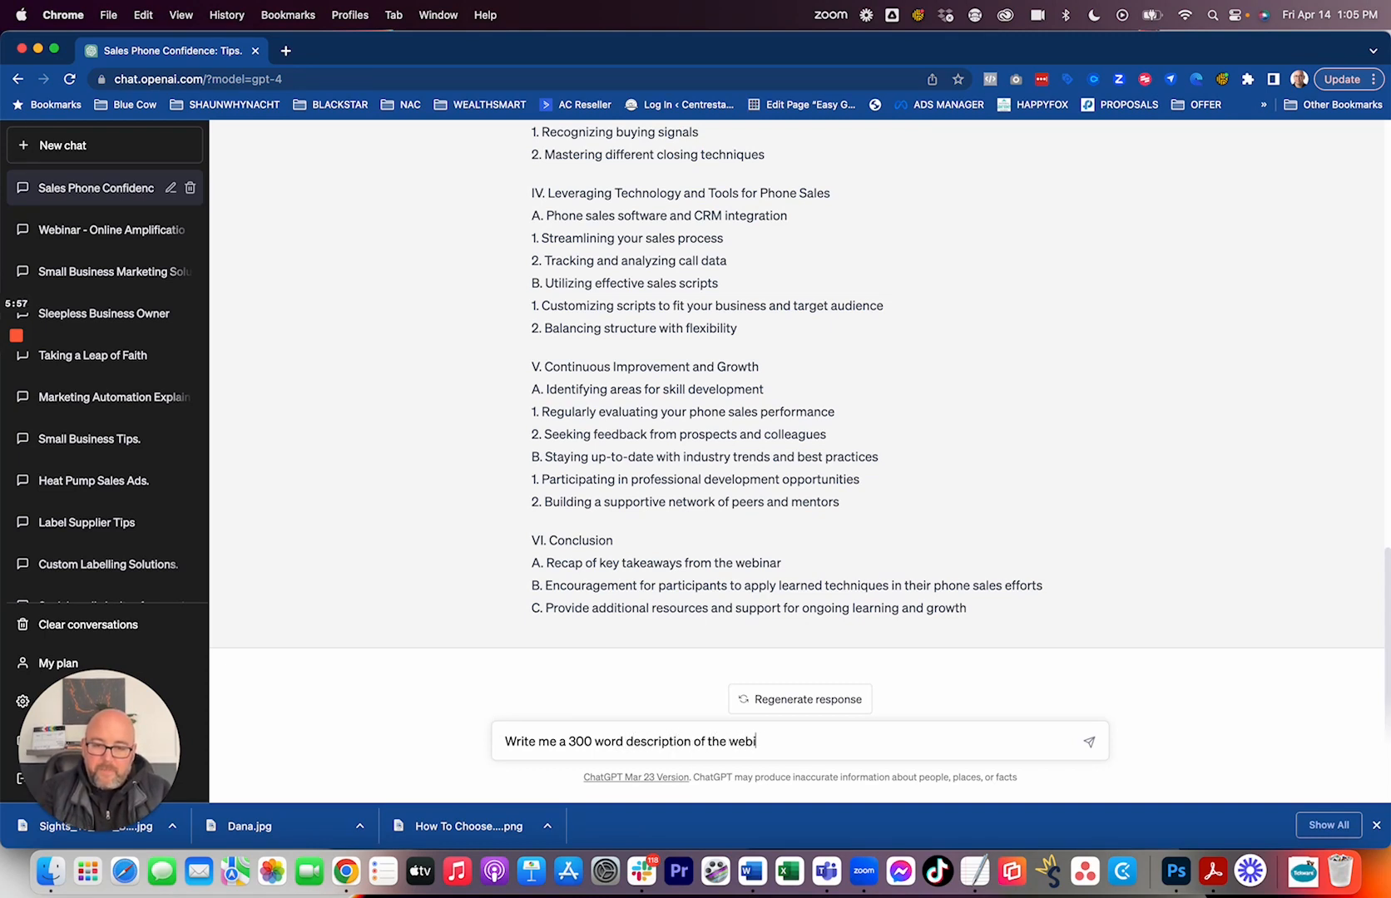
text(anr outlined ab)
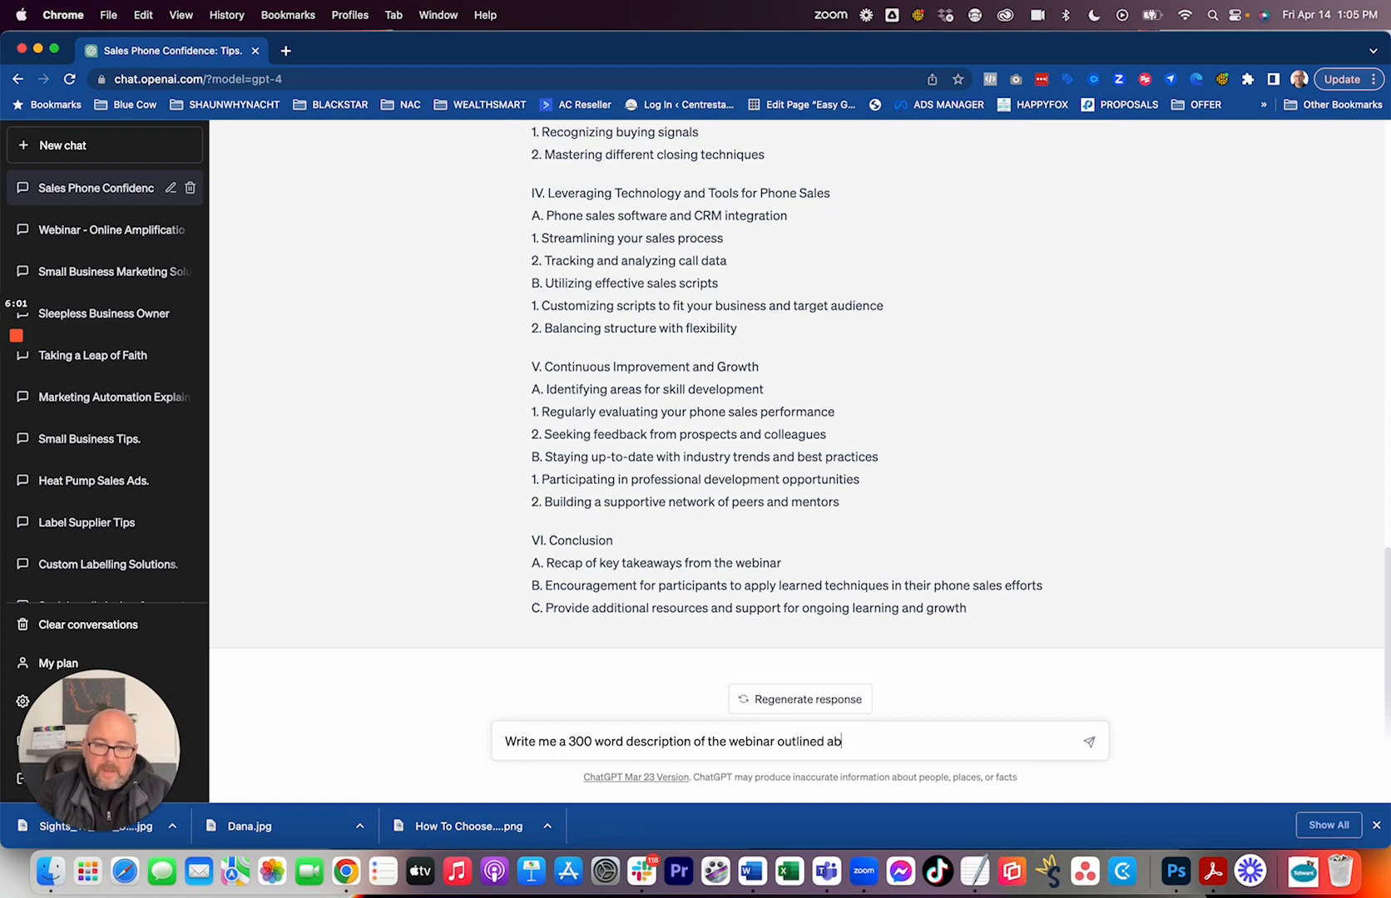
text(ove.  The)
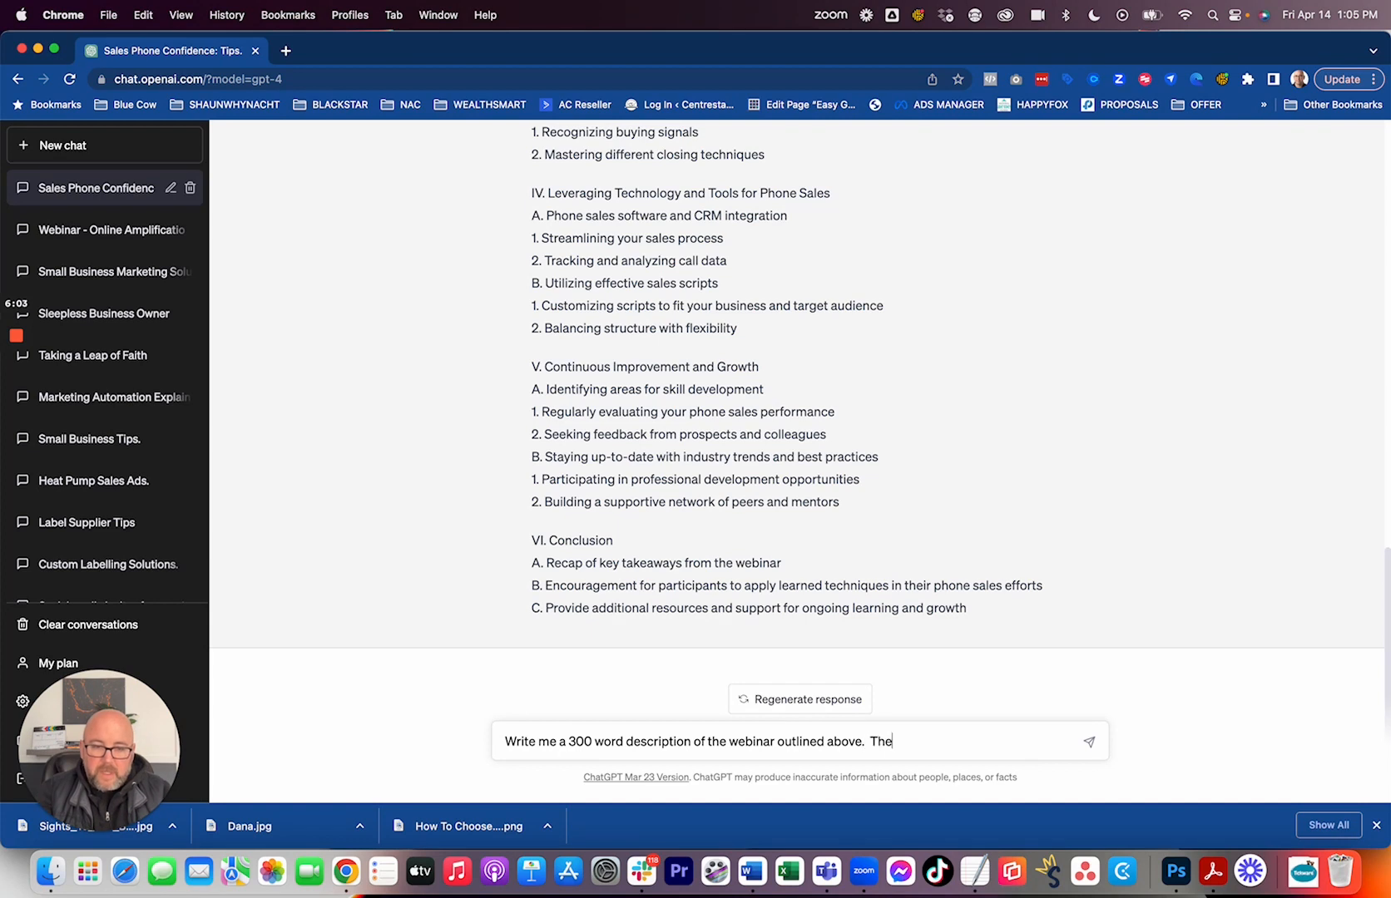
text( purpose of this description is to)
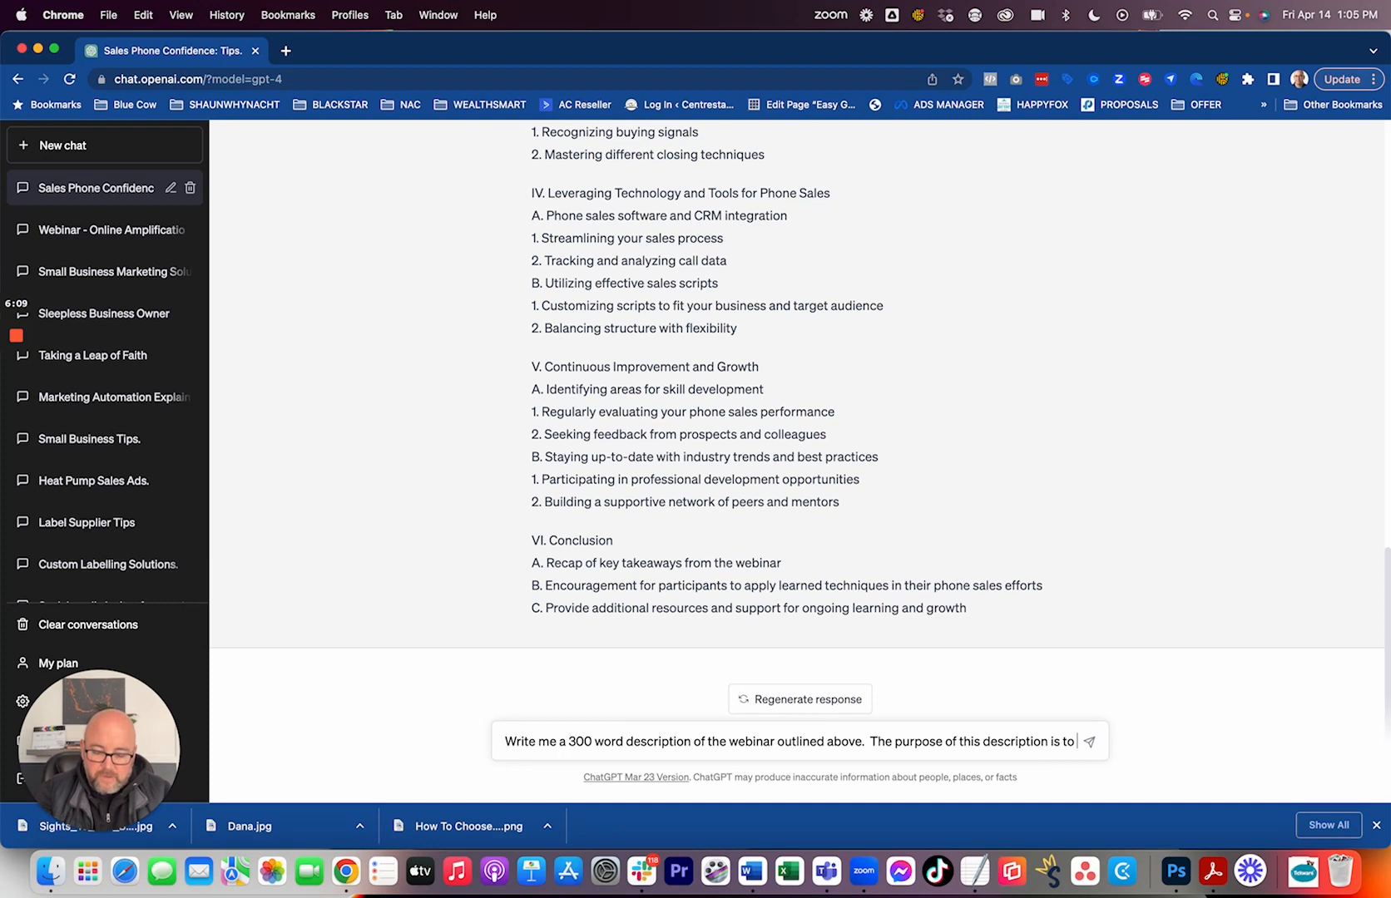
text(ntice peopl)
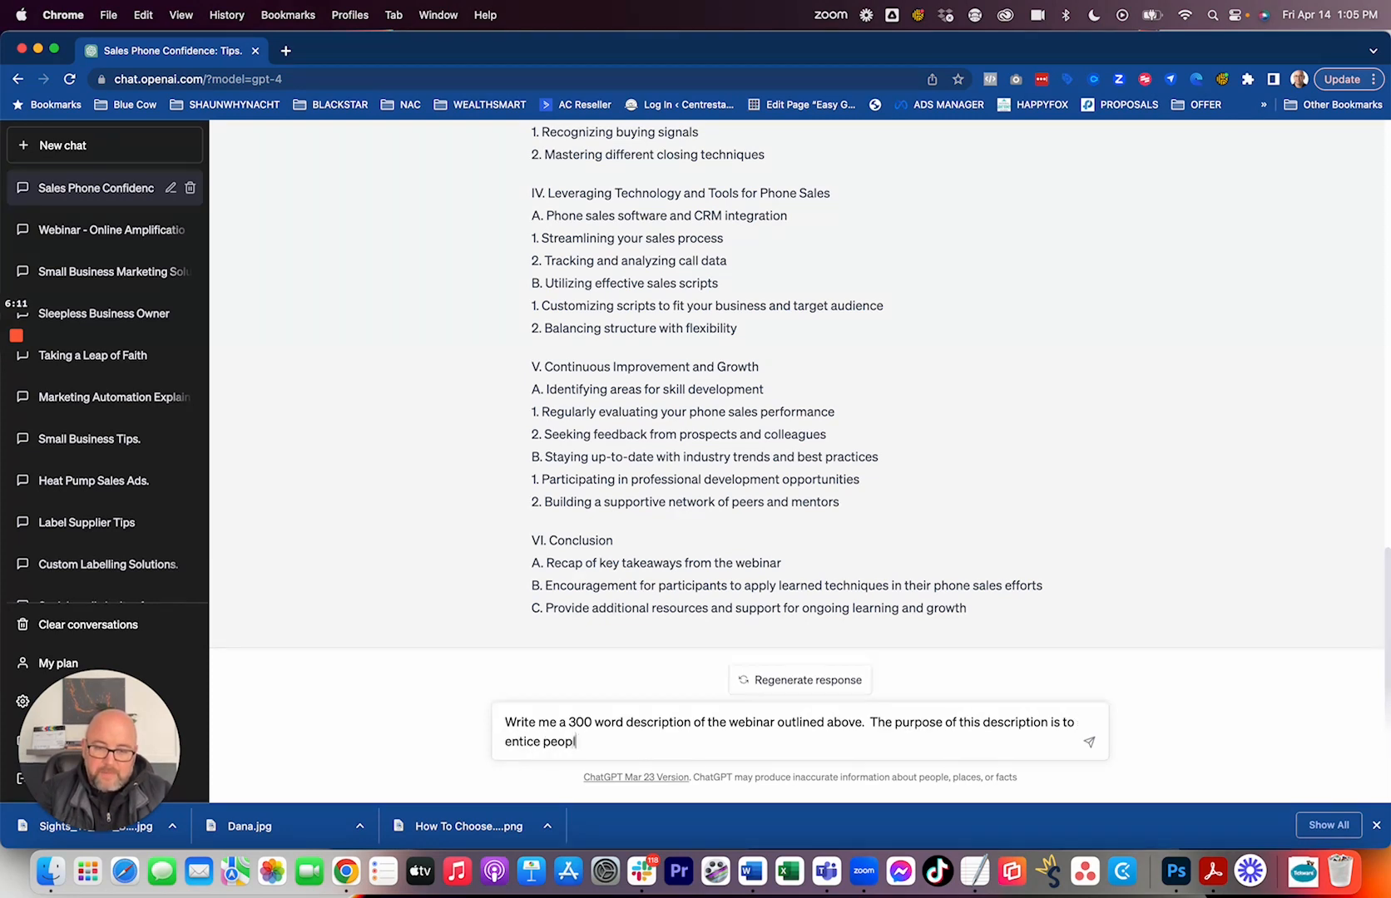
text(e to sign up for)
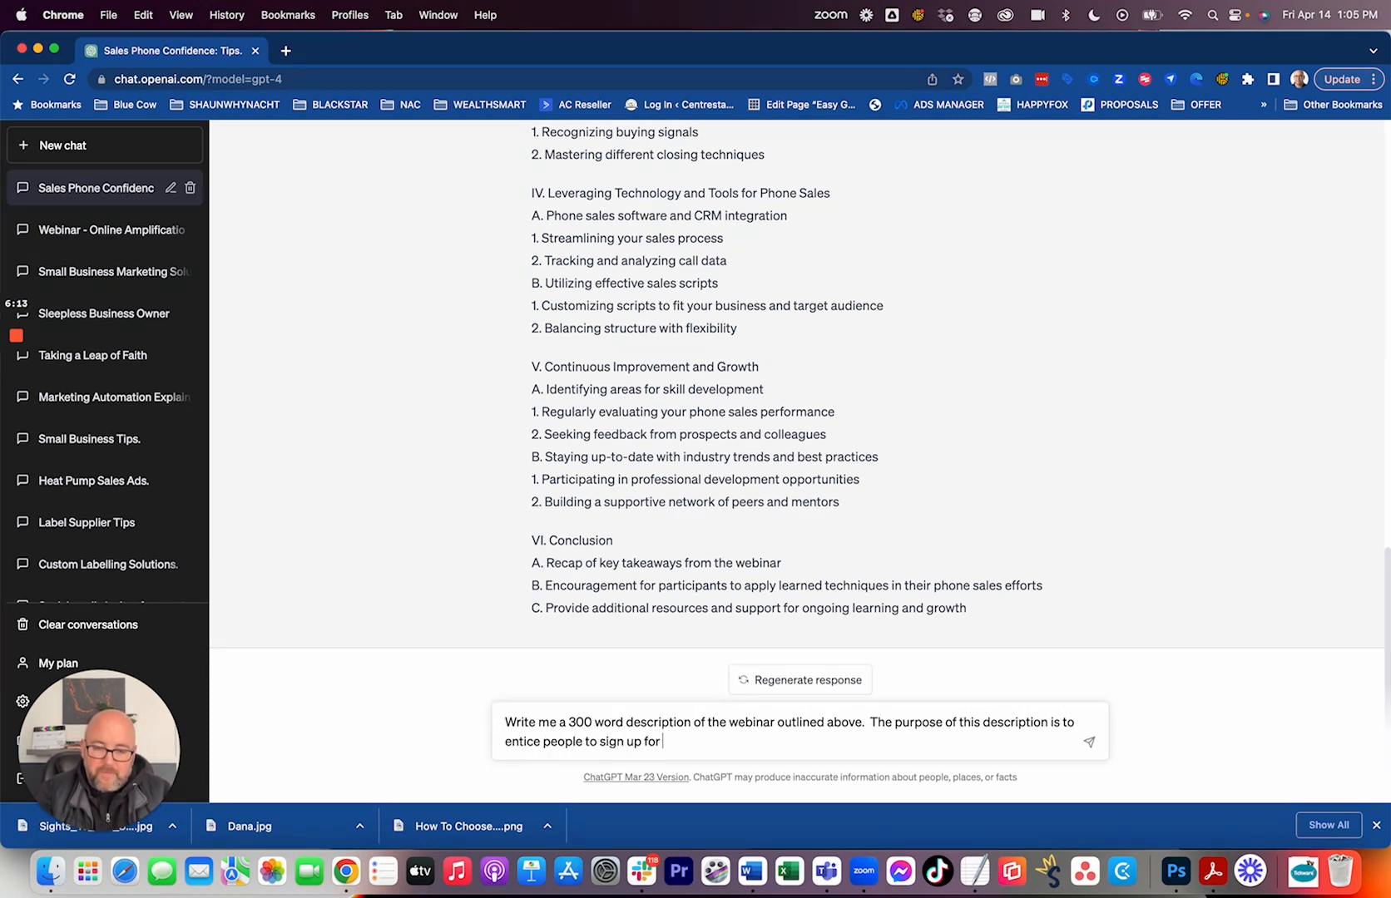
text( the webinar)
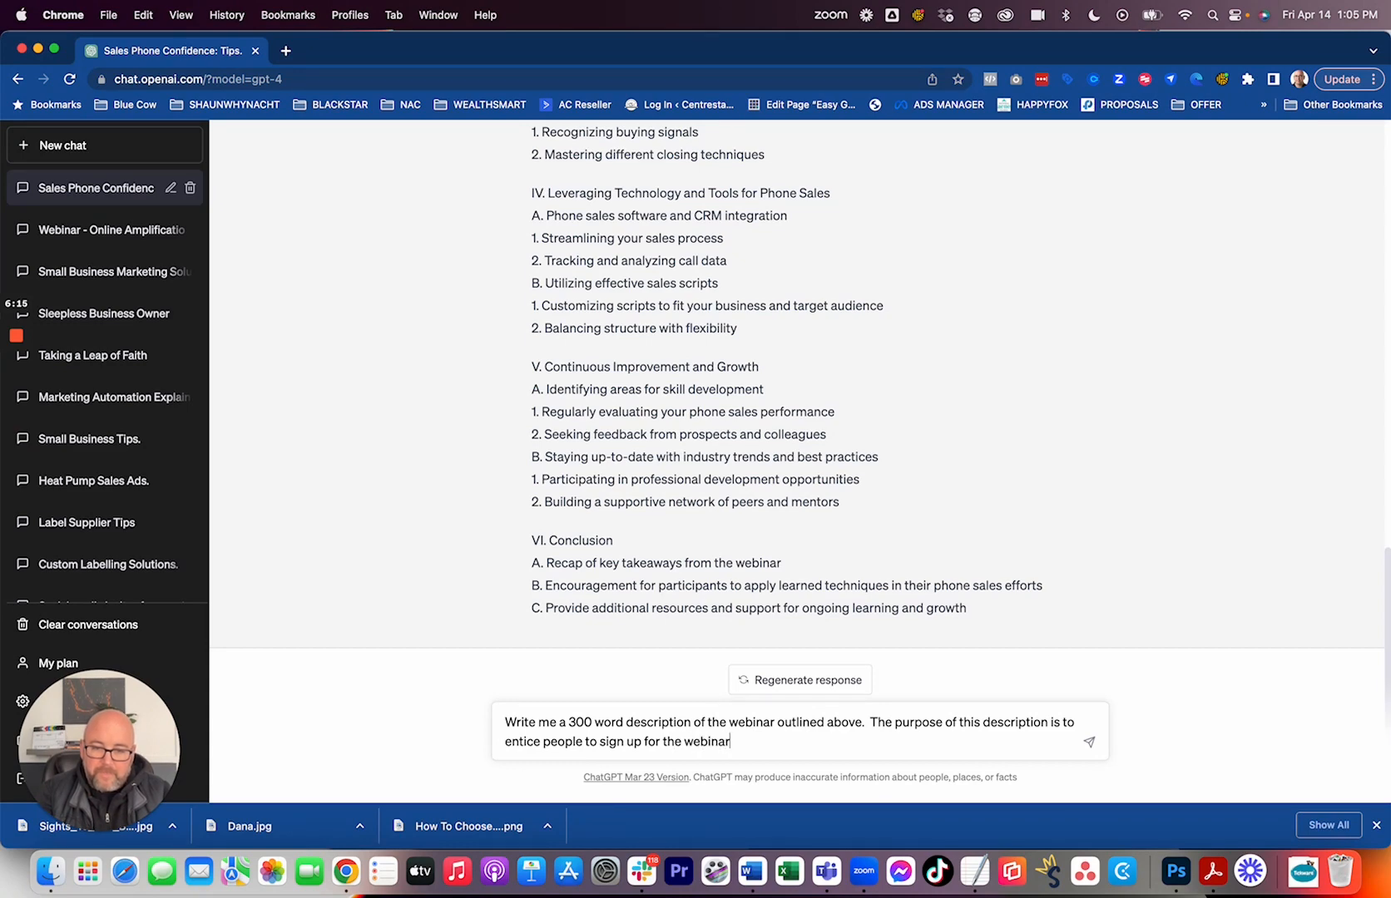
text(.)
Complete the prompt with "The purpose of this description is to entice people to sign up for the webinar." and submit it.
key(Return)
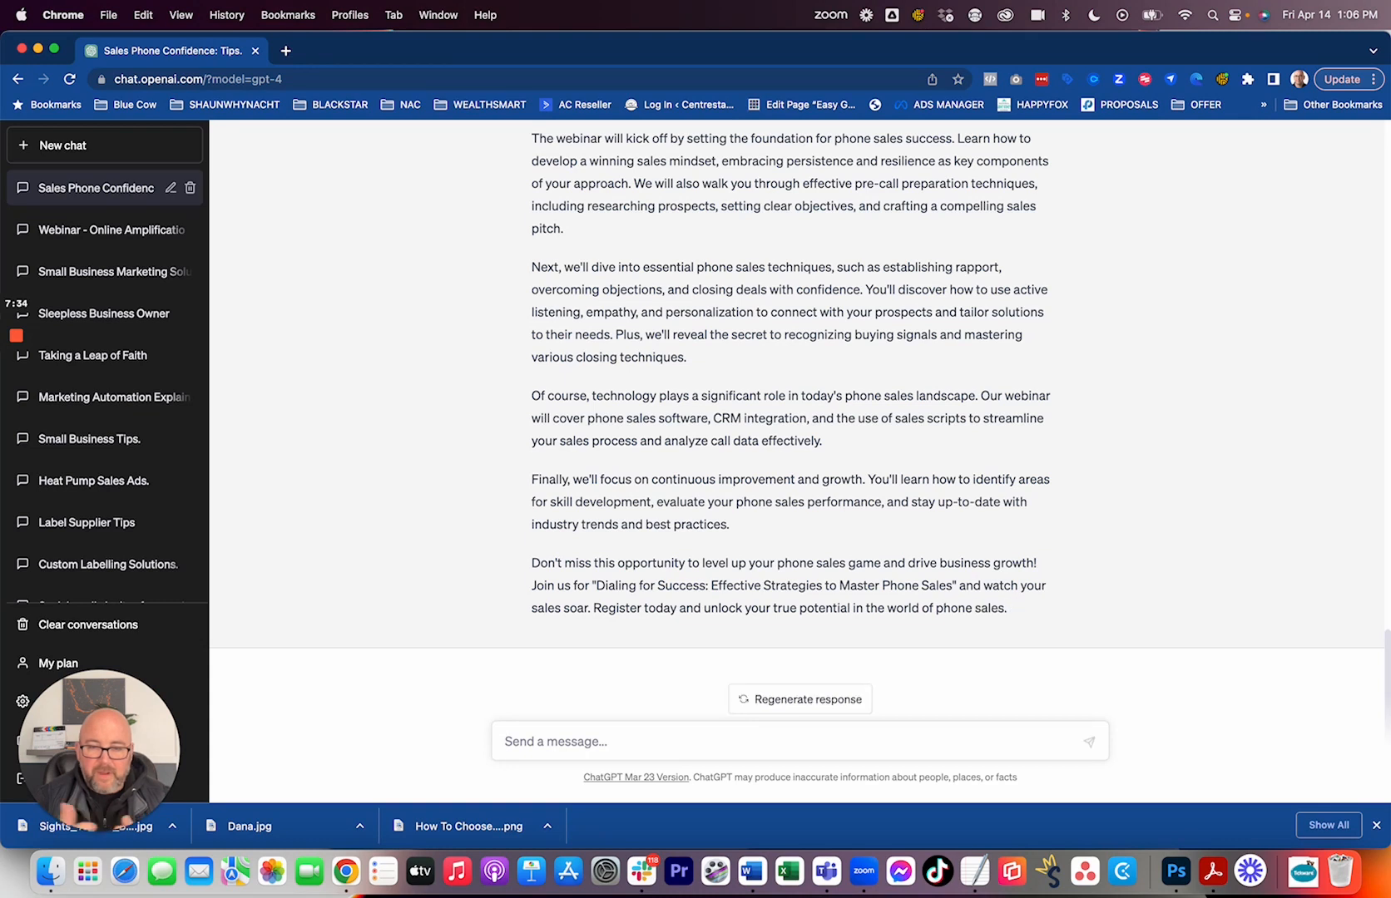
Submit the prompt "based on the description above. Write 3 key bullet point takeaways that those who attend will receive".
text(based on)
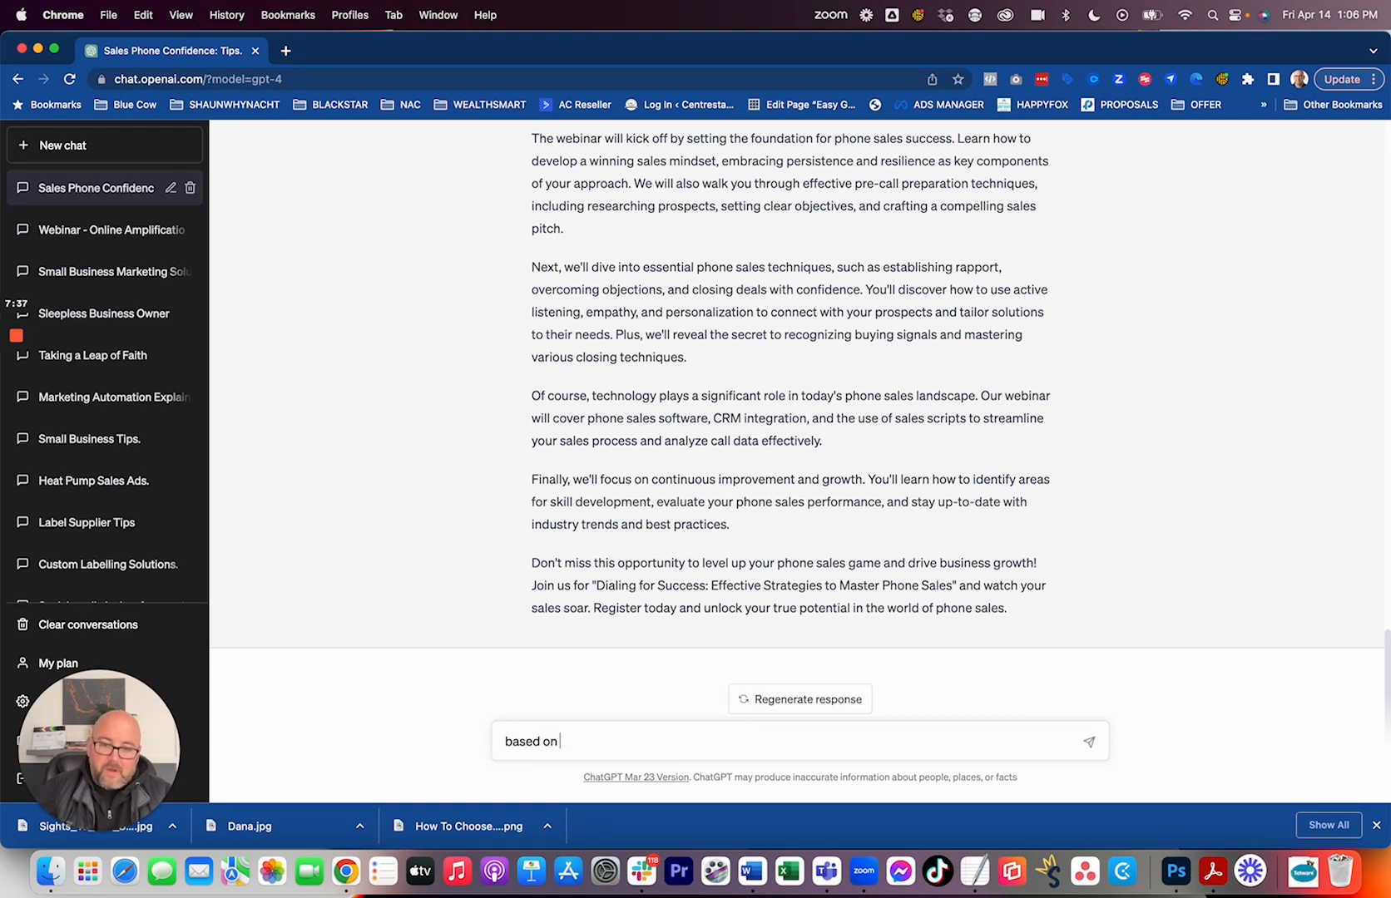
text( the)
text( des)
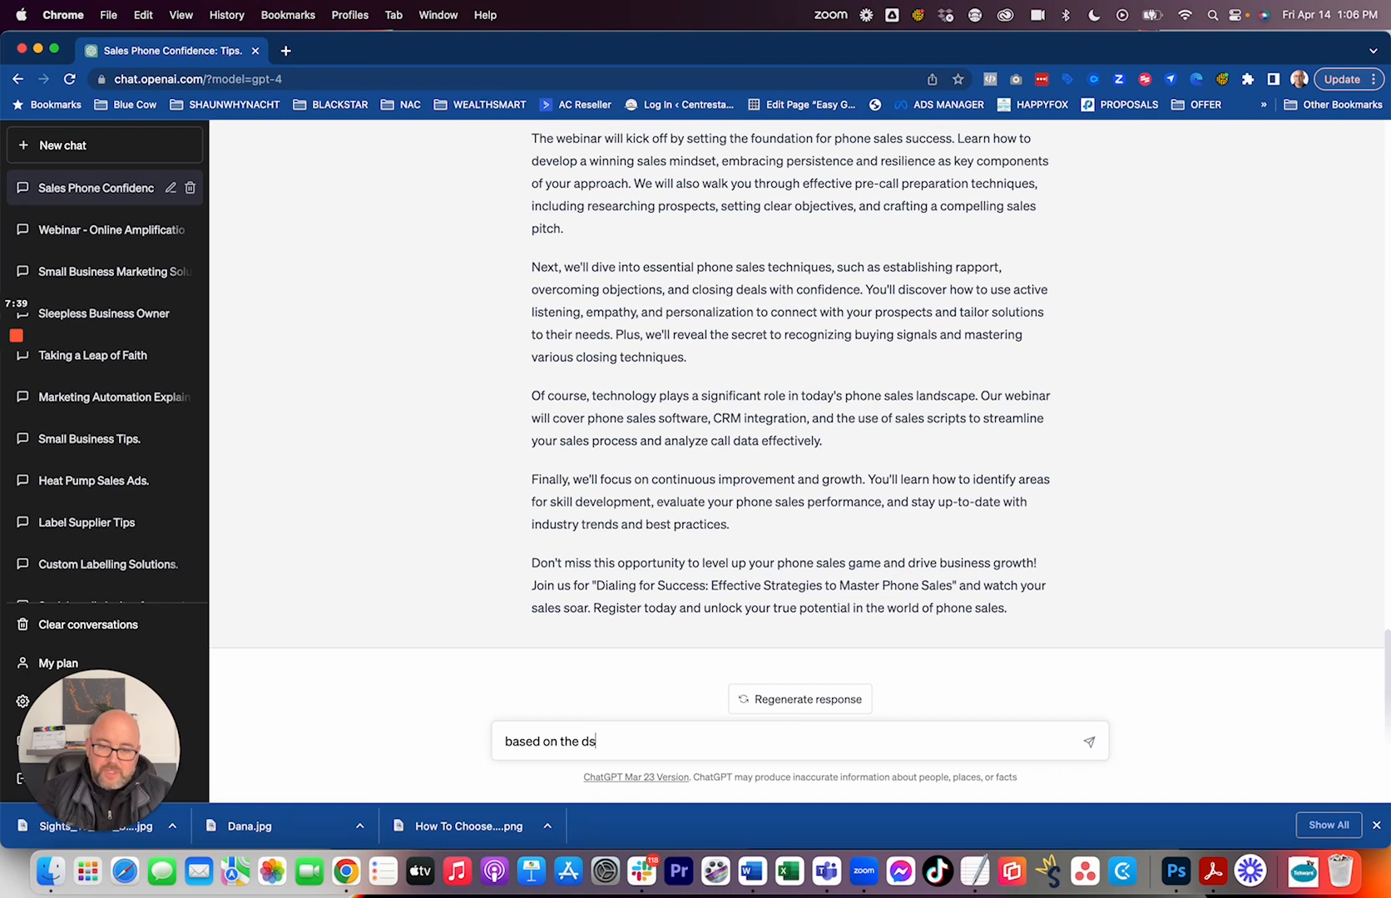
key(BackSpace)
text(escript)
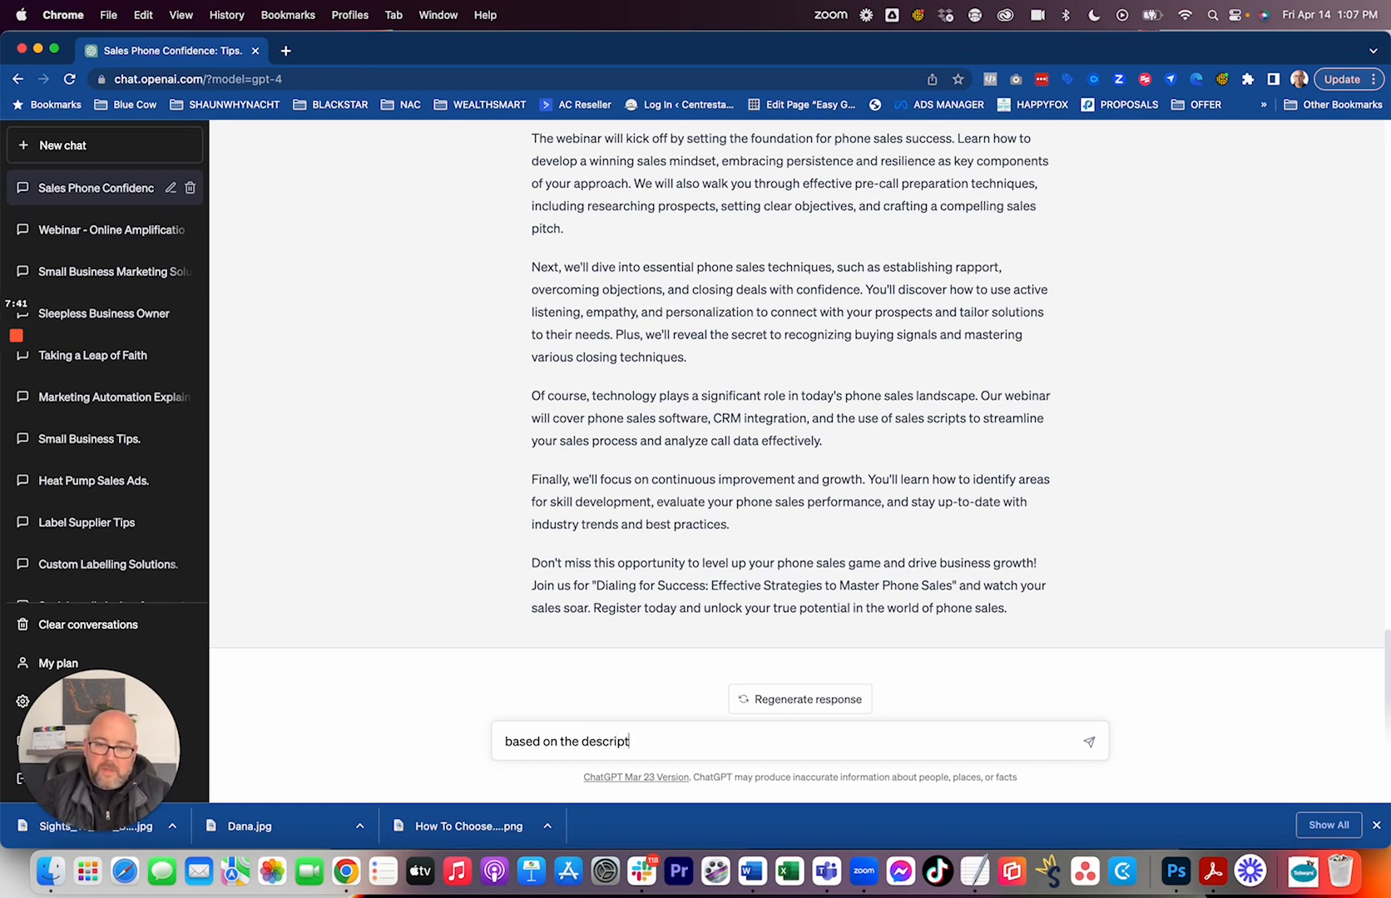
text(ion above.)
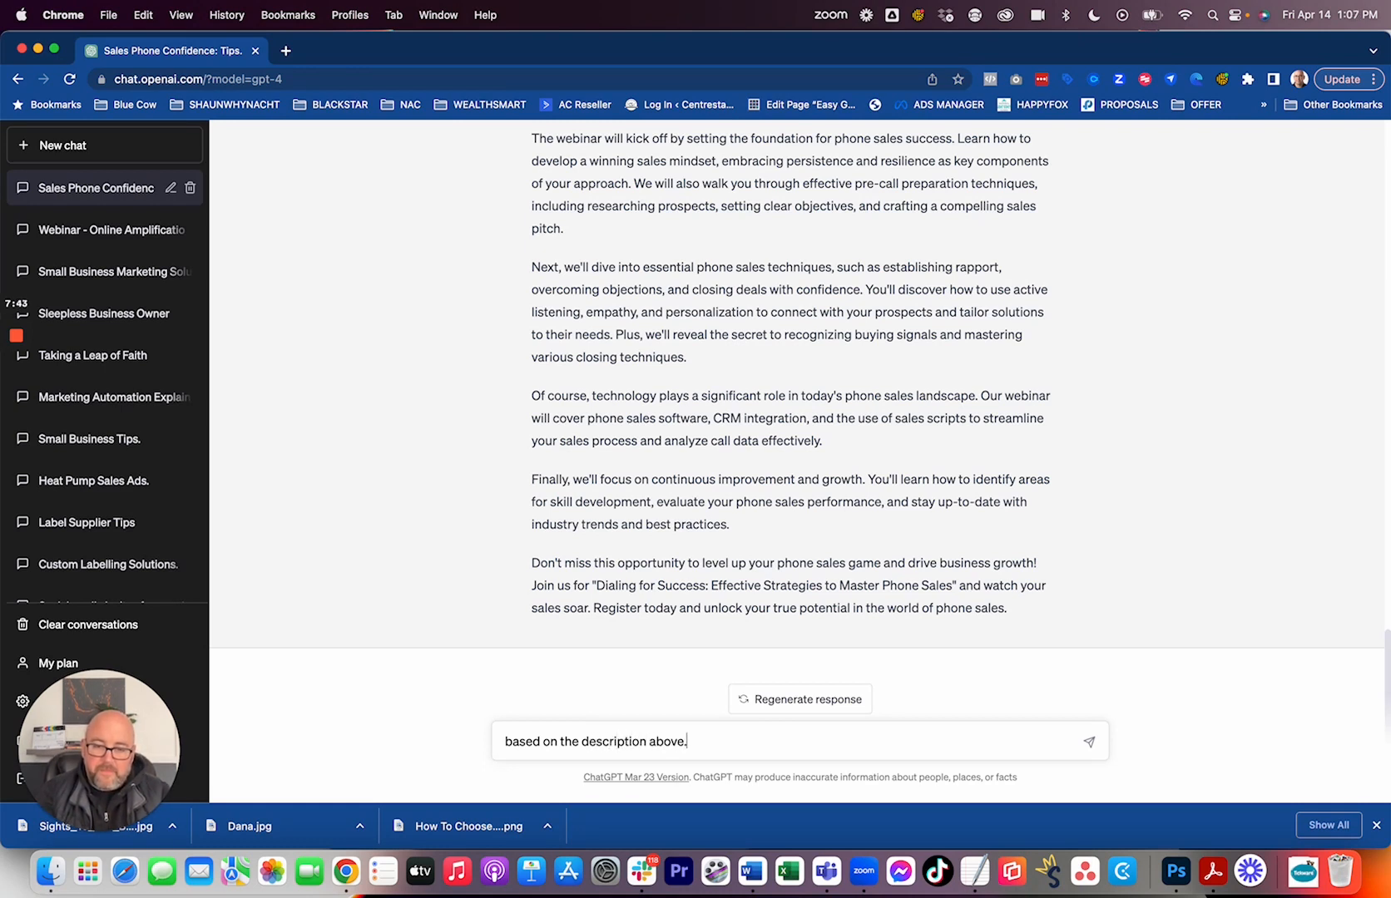
text(  Write )
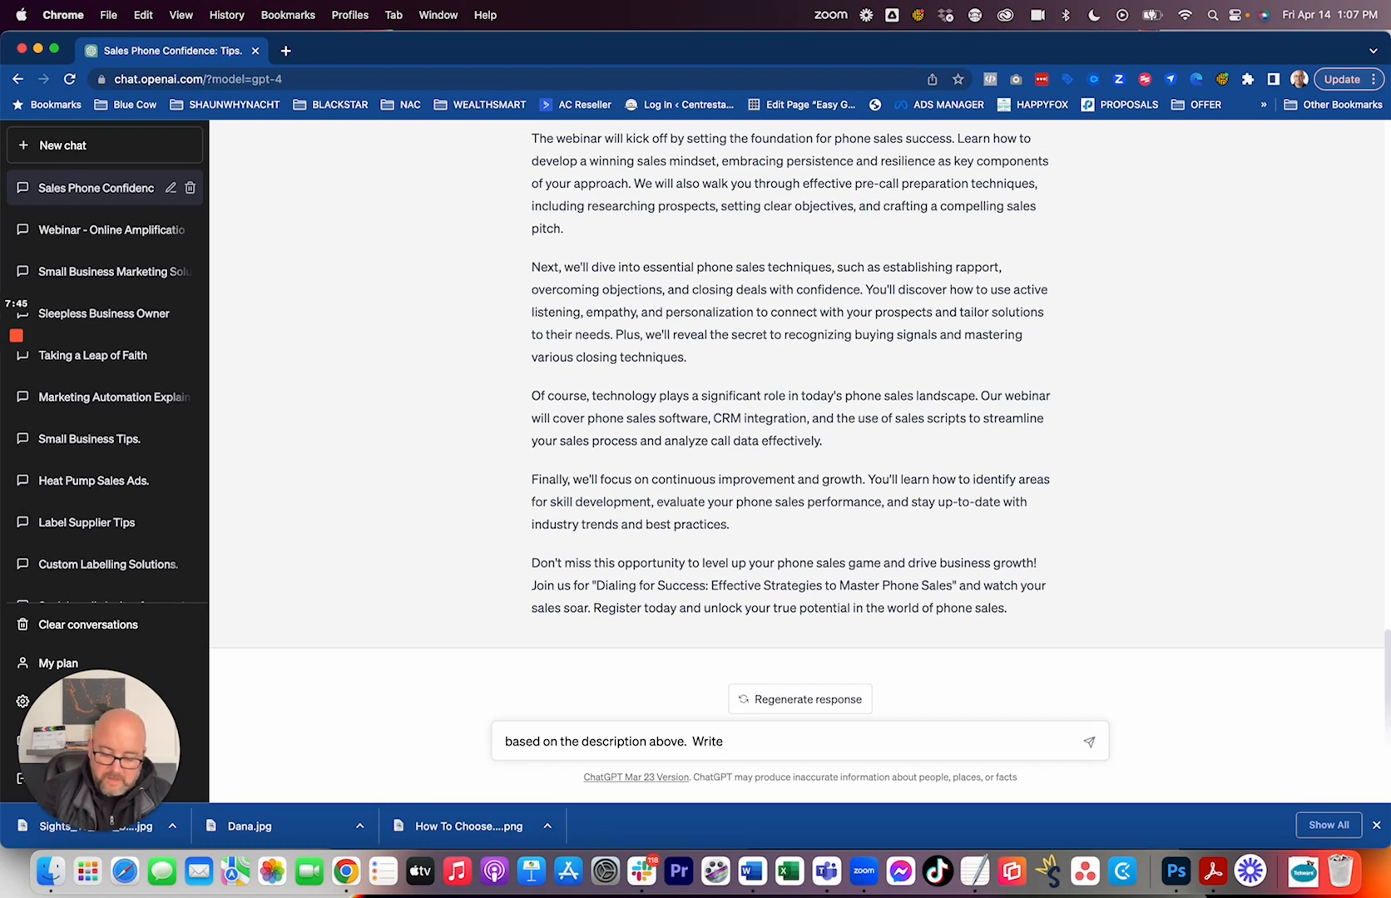
text(3 key)
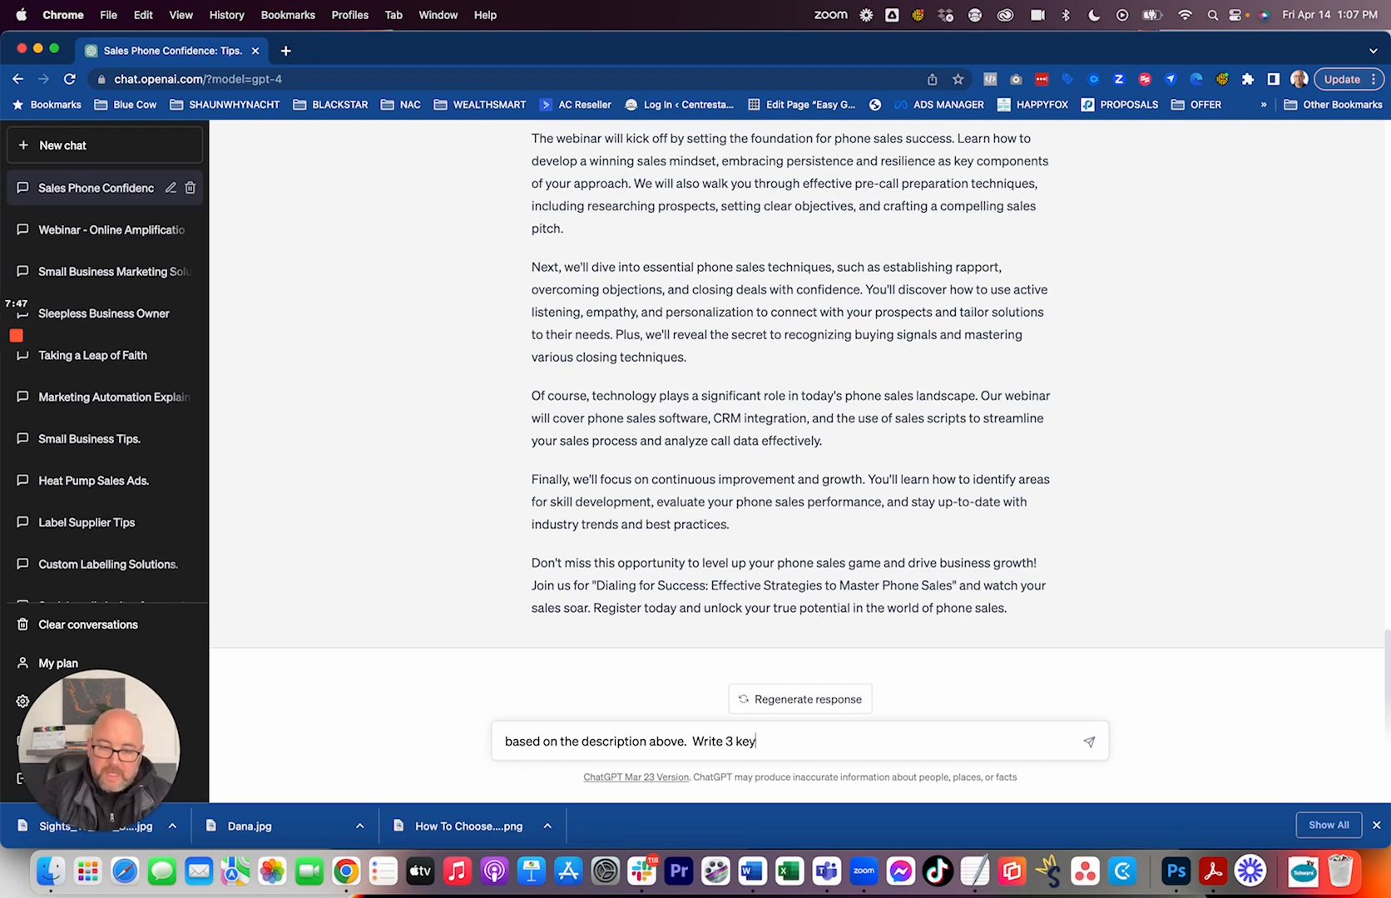
text( bulle)
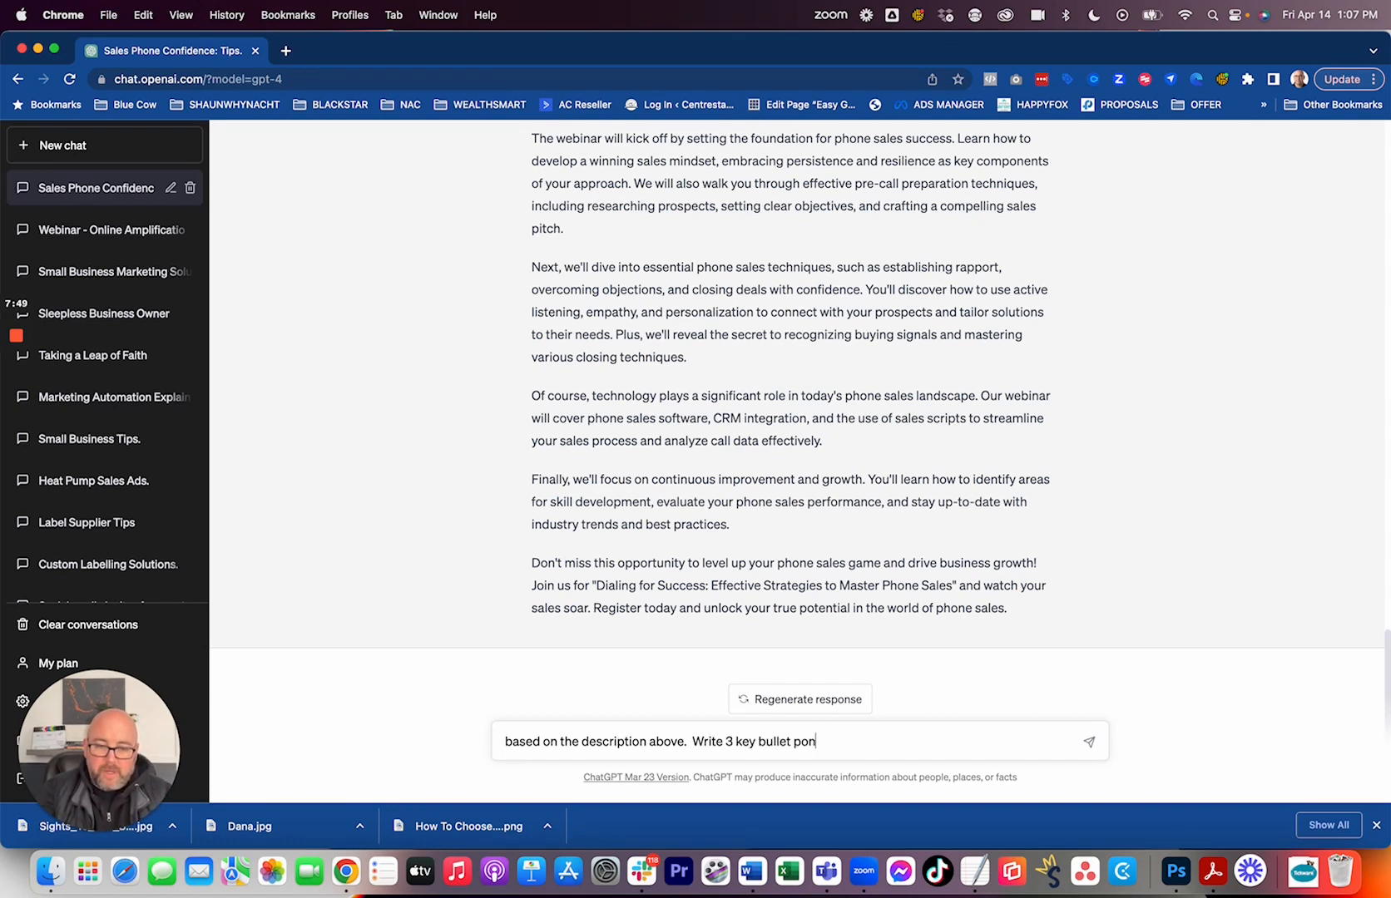
text(t point takea)
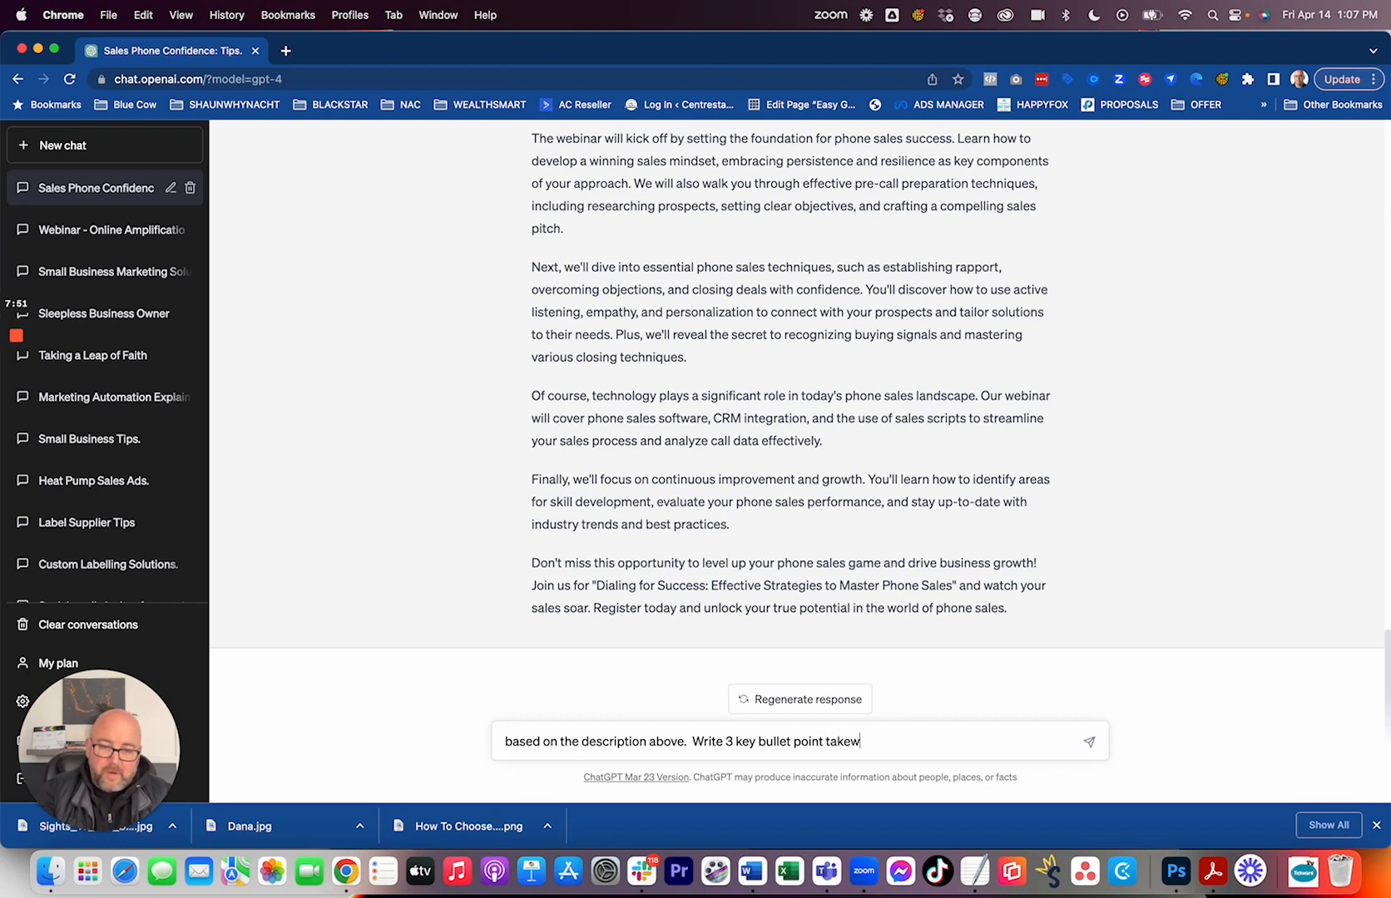
text(ways that)
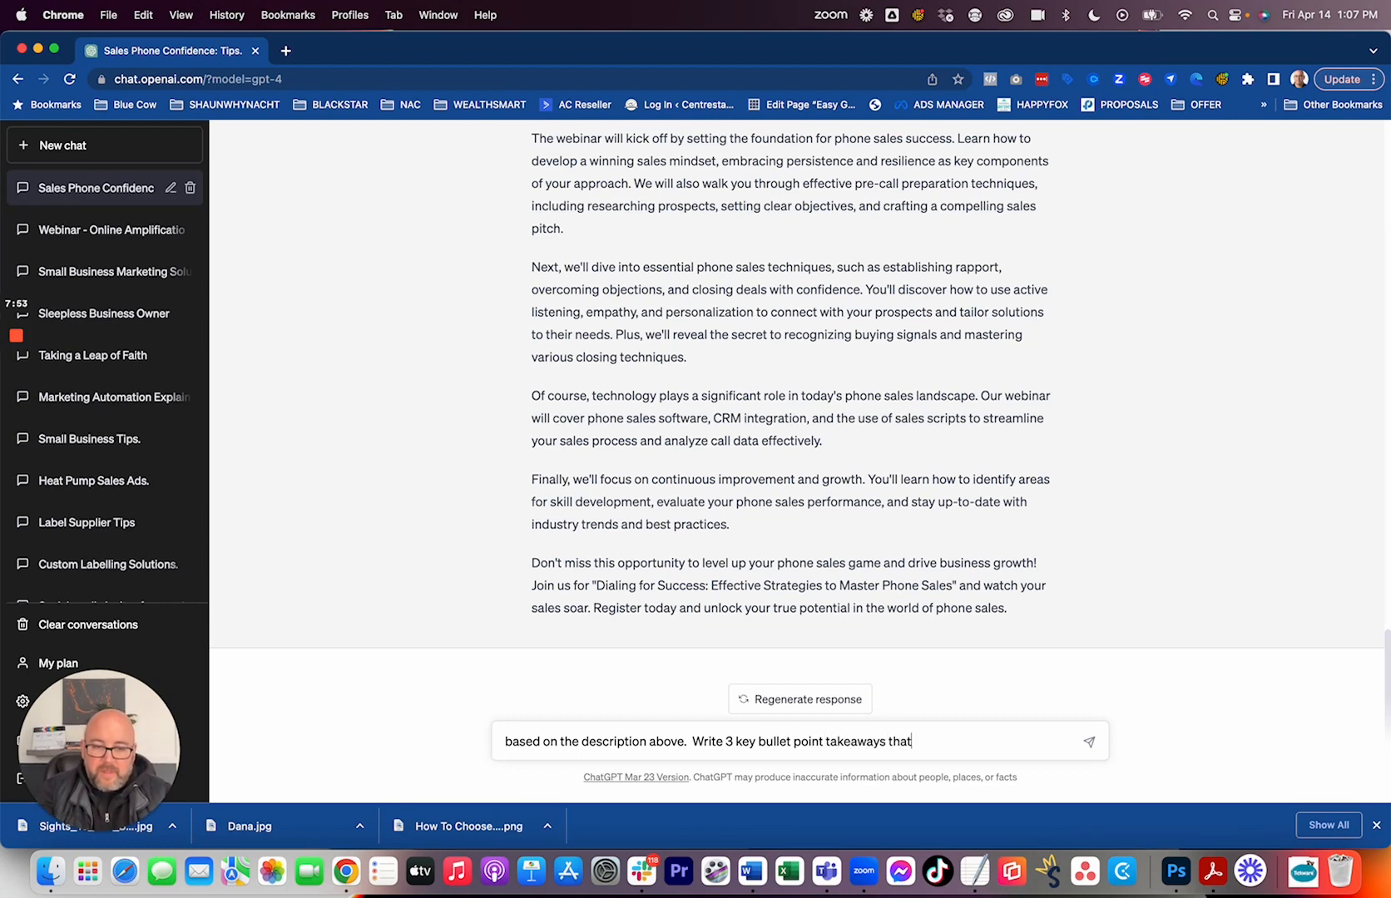
text( those who attent)
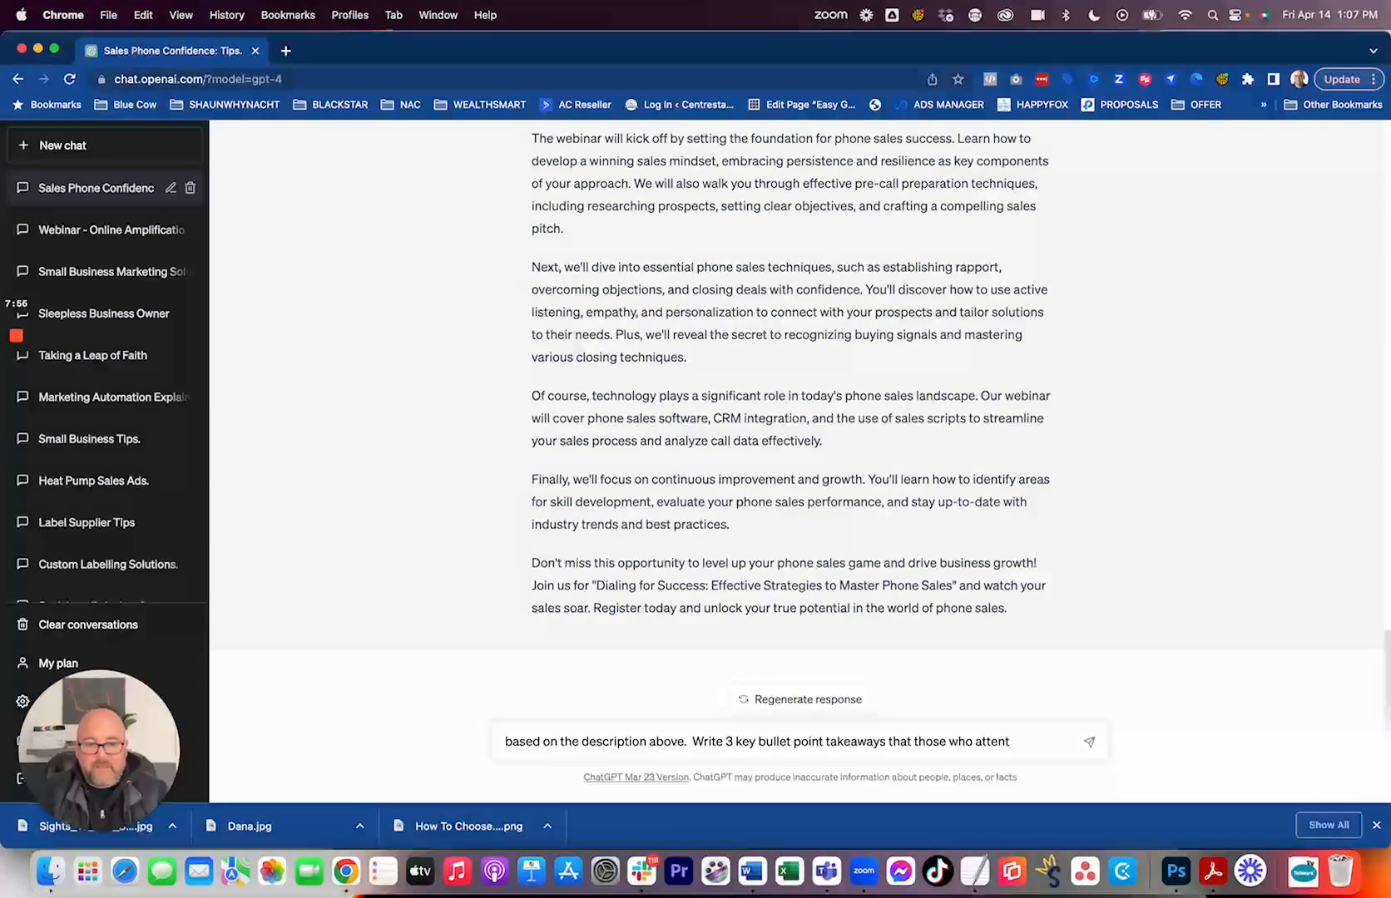
key(BackSpace)
text(d will)
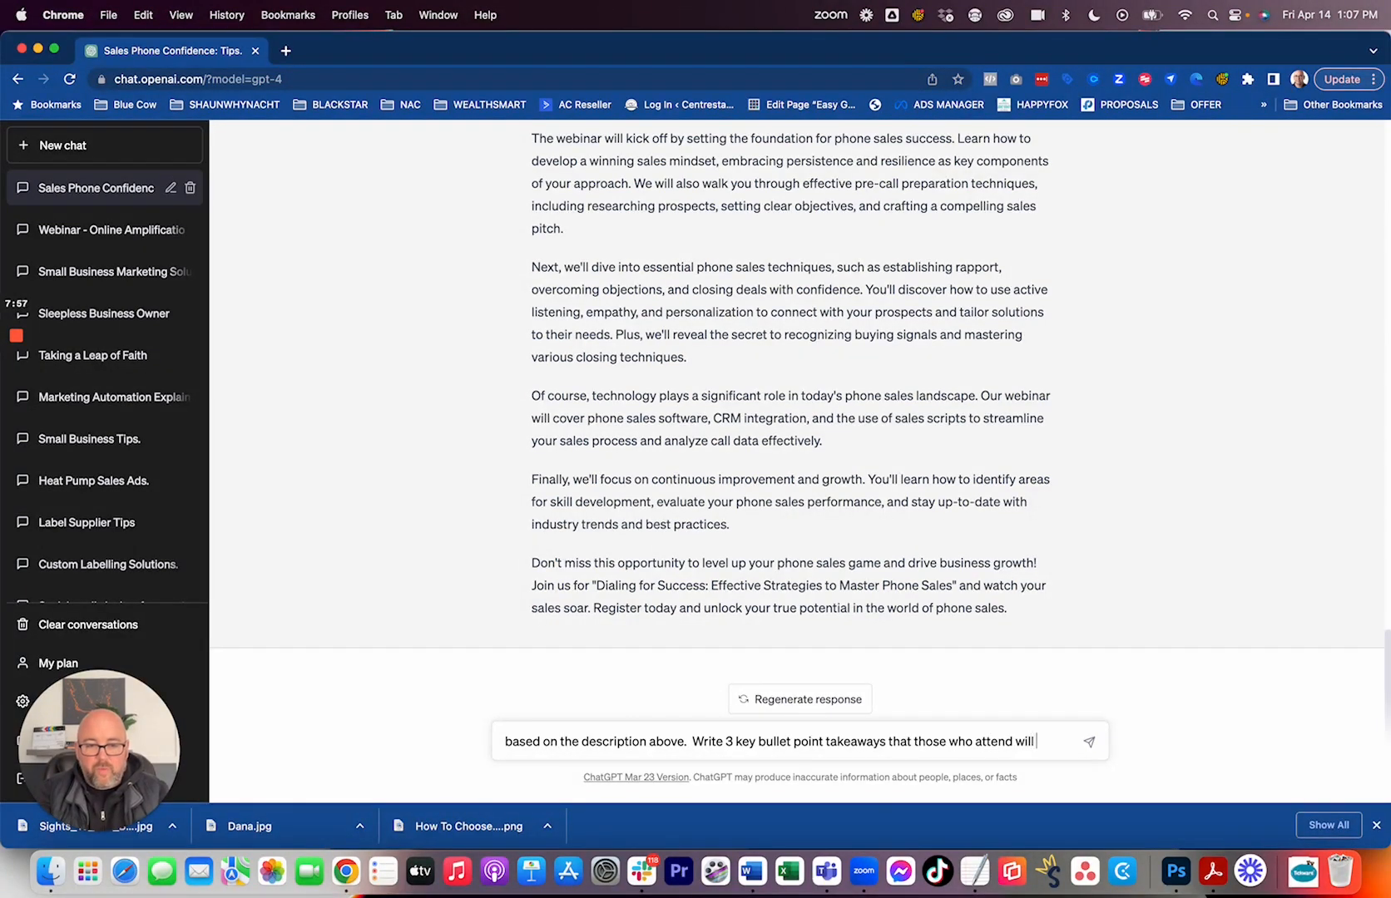
text( receive)
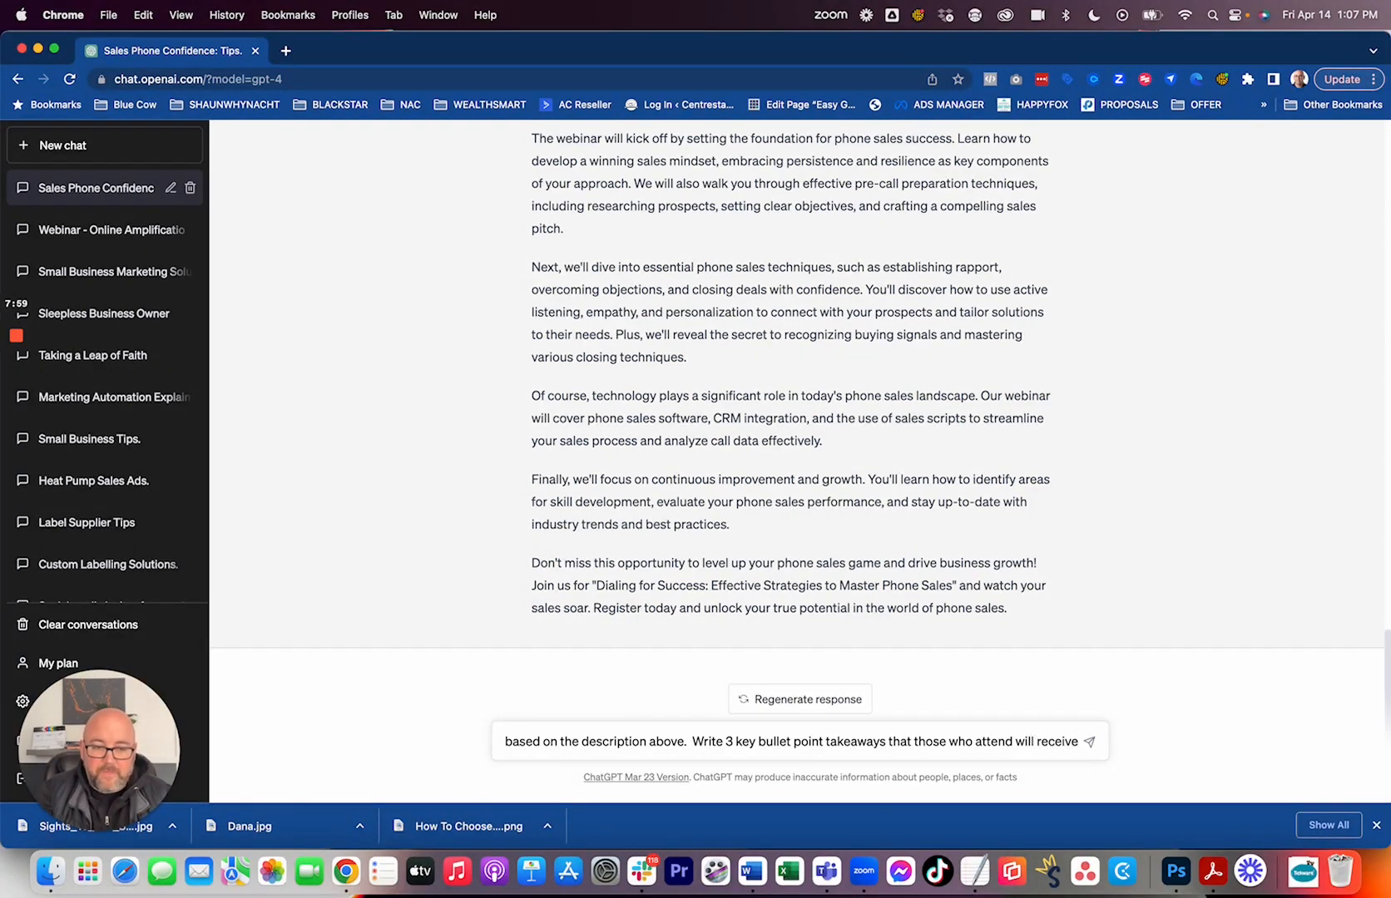
key(Return)
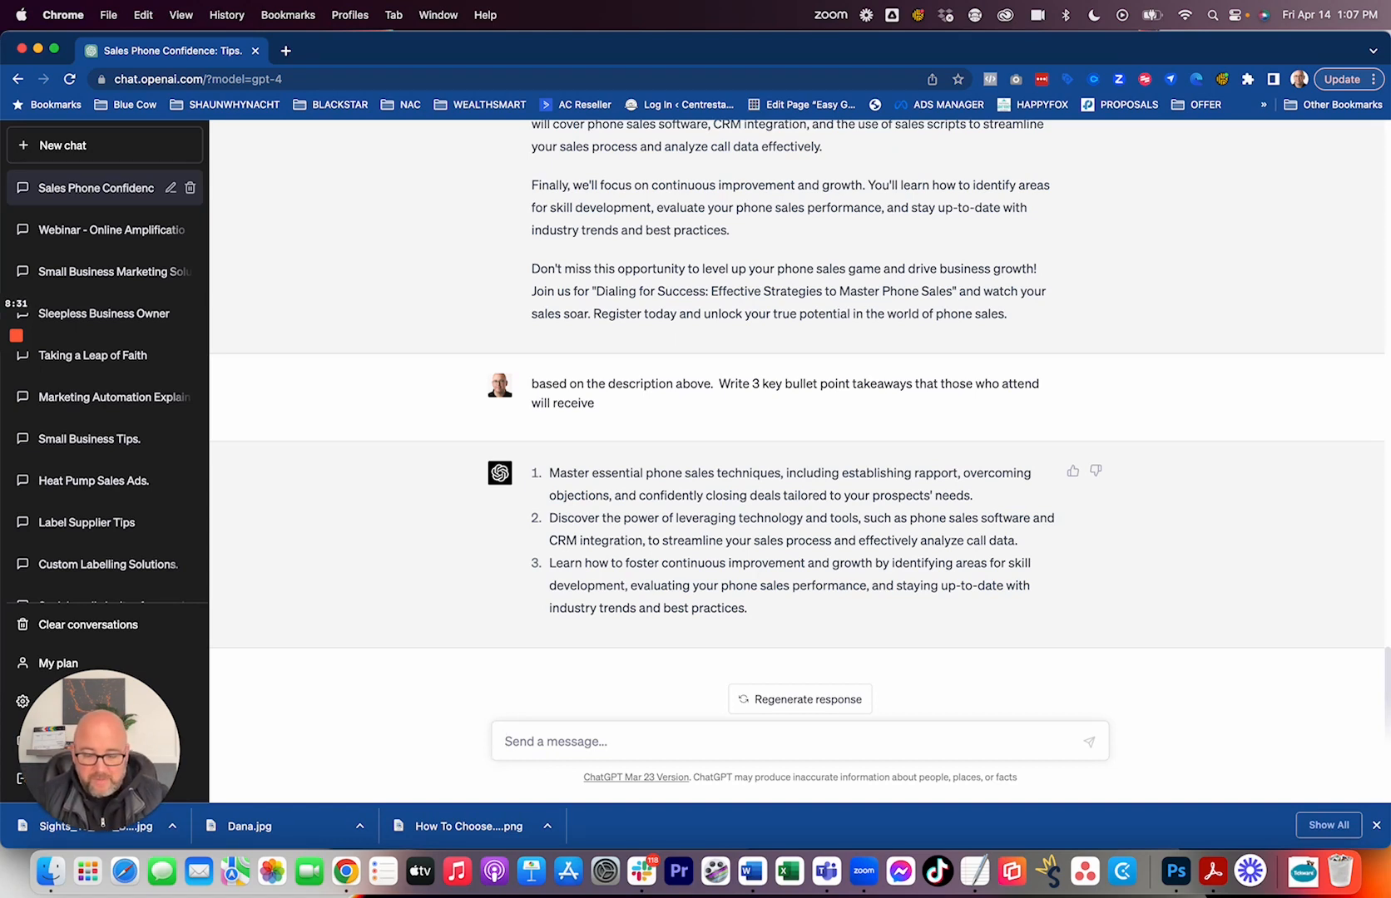
Enter the prompt "Write an invitation email to invite business owners to register for the above mentioned webinar.".
text(Write a)
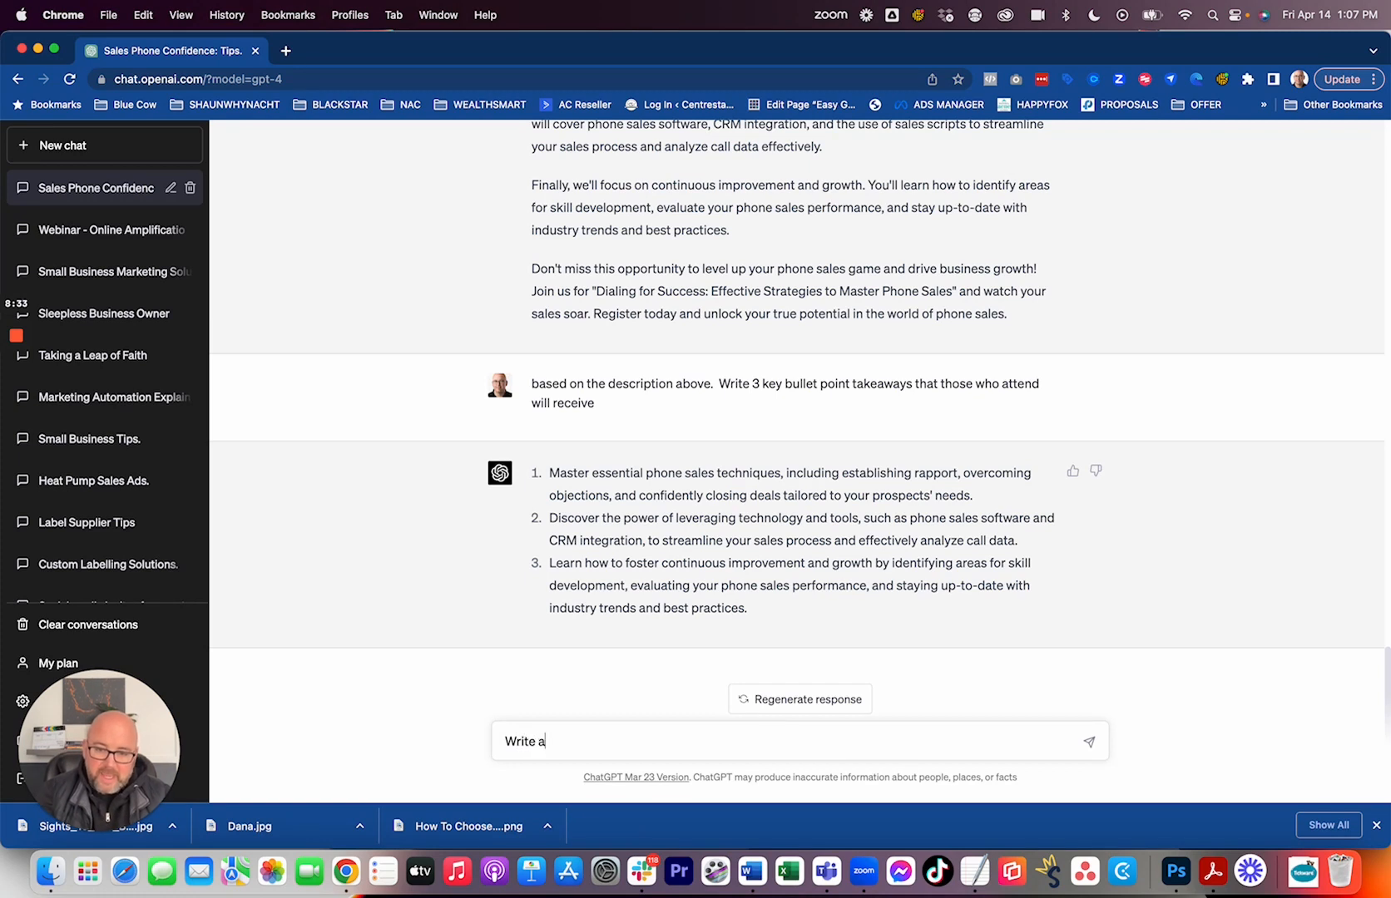
text(n invit)
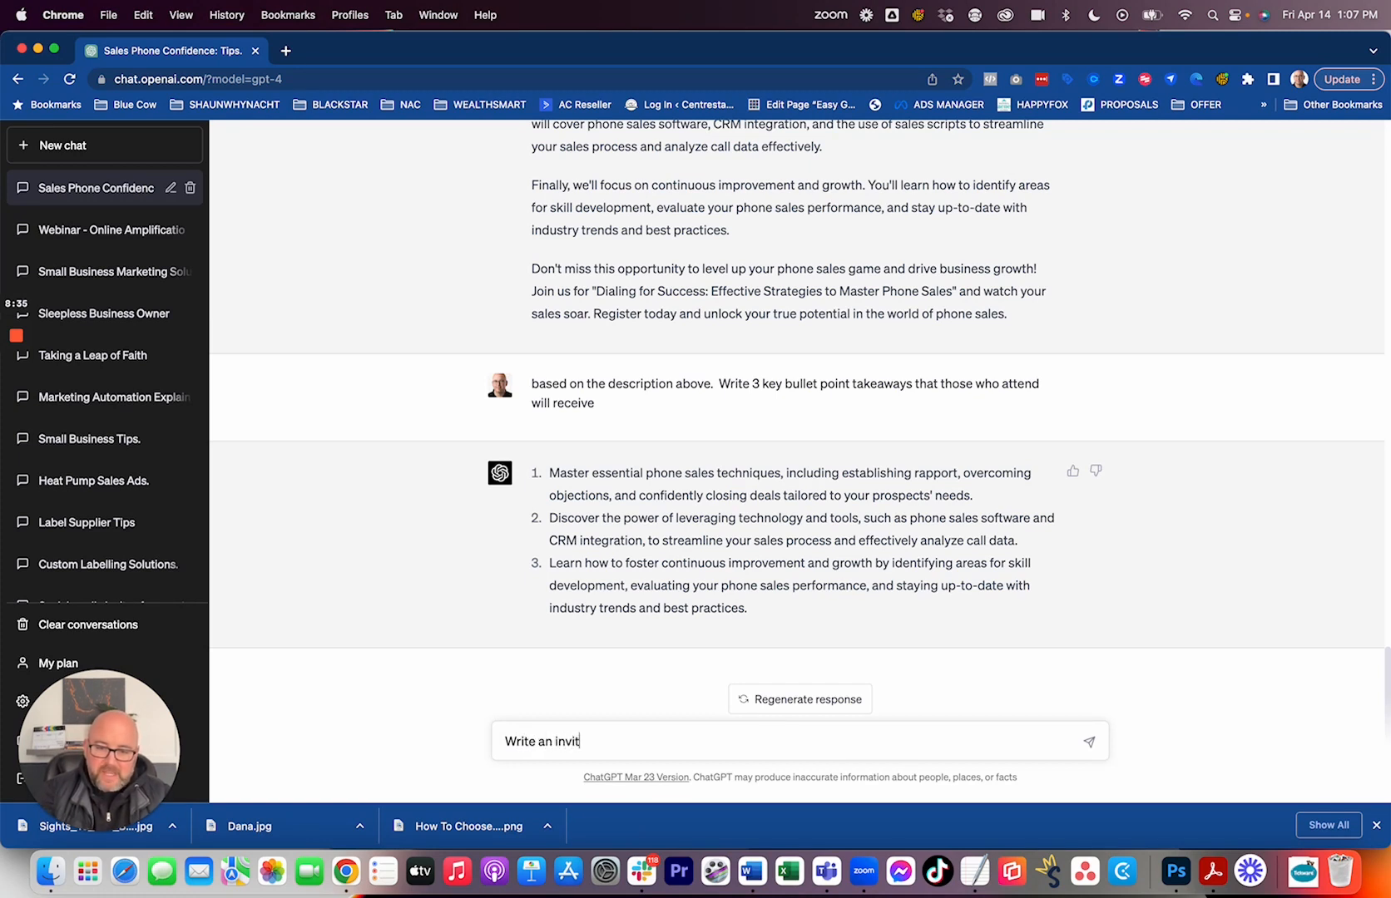
text(ation email to )
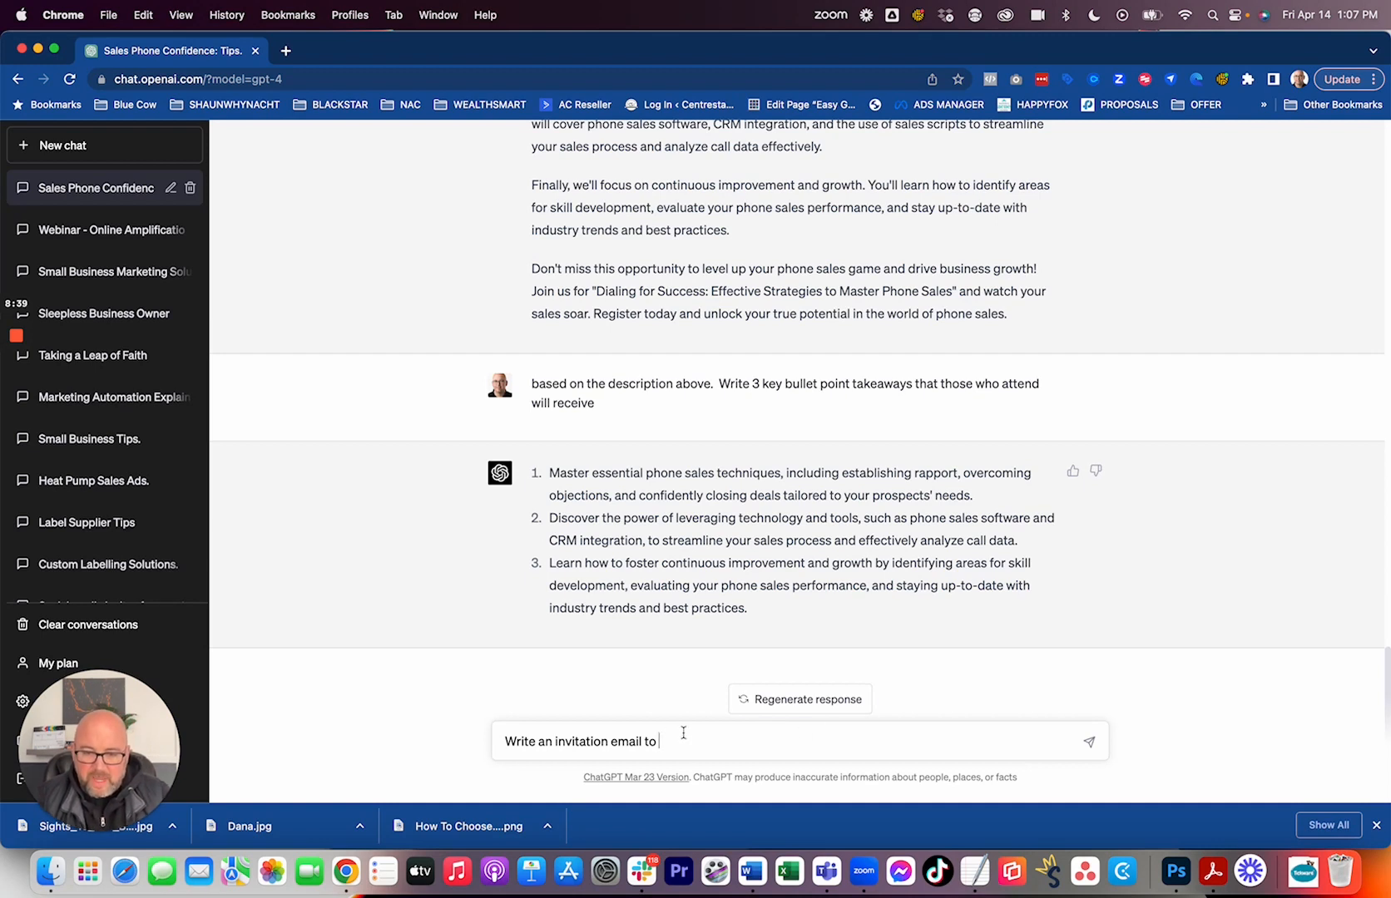
text(invi)
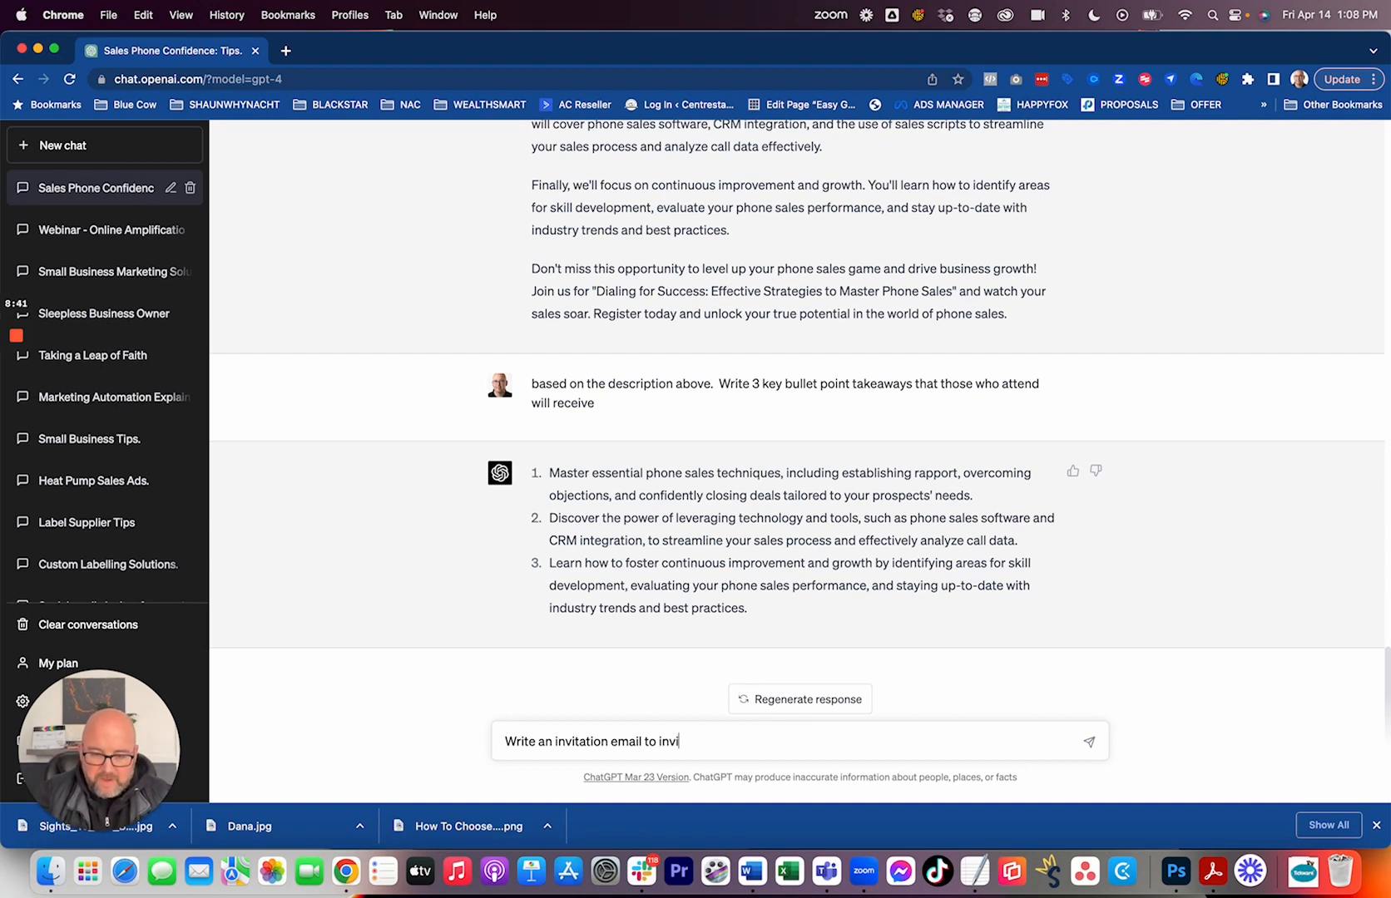
text(te pe)
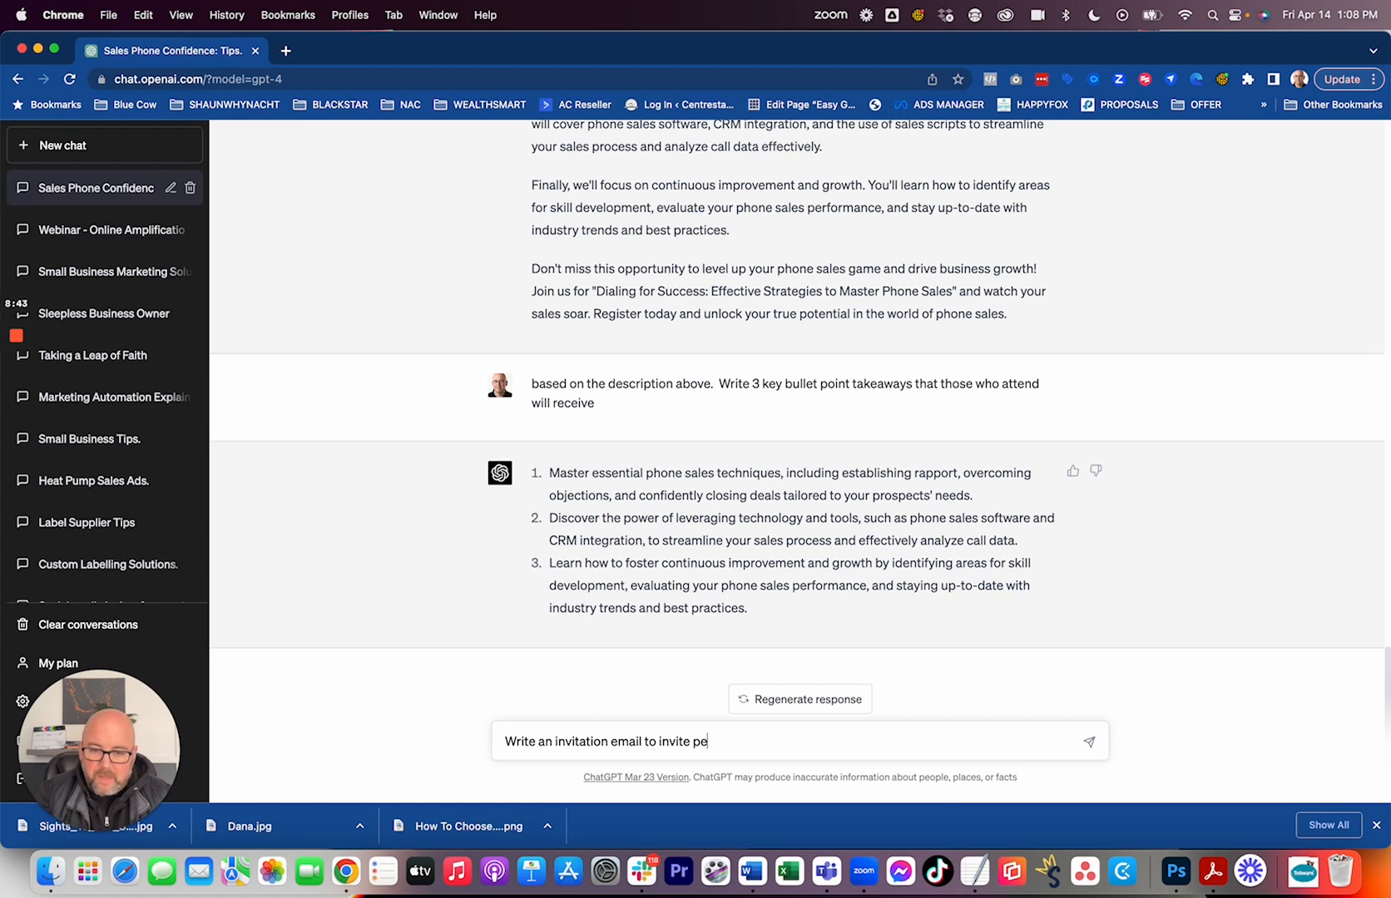
text(opl)
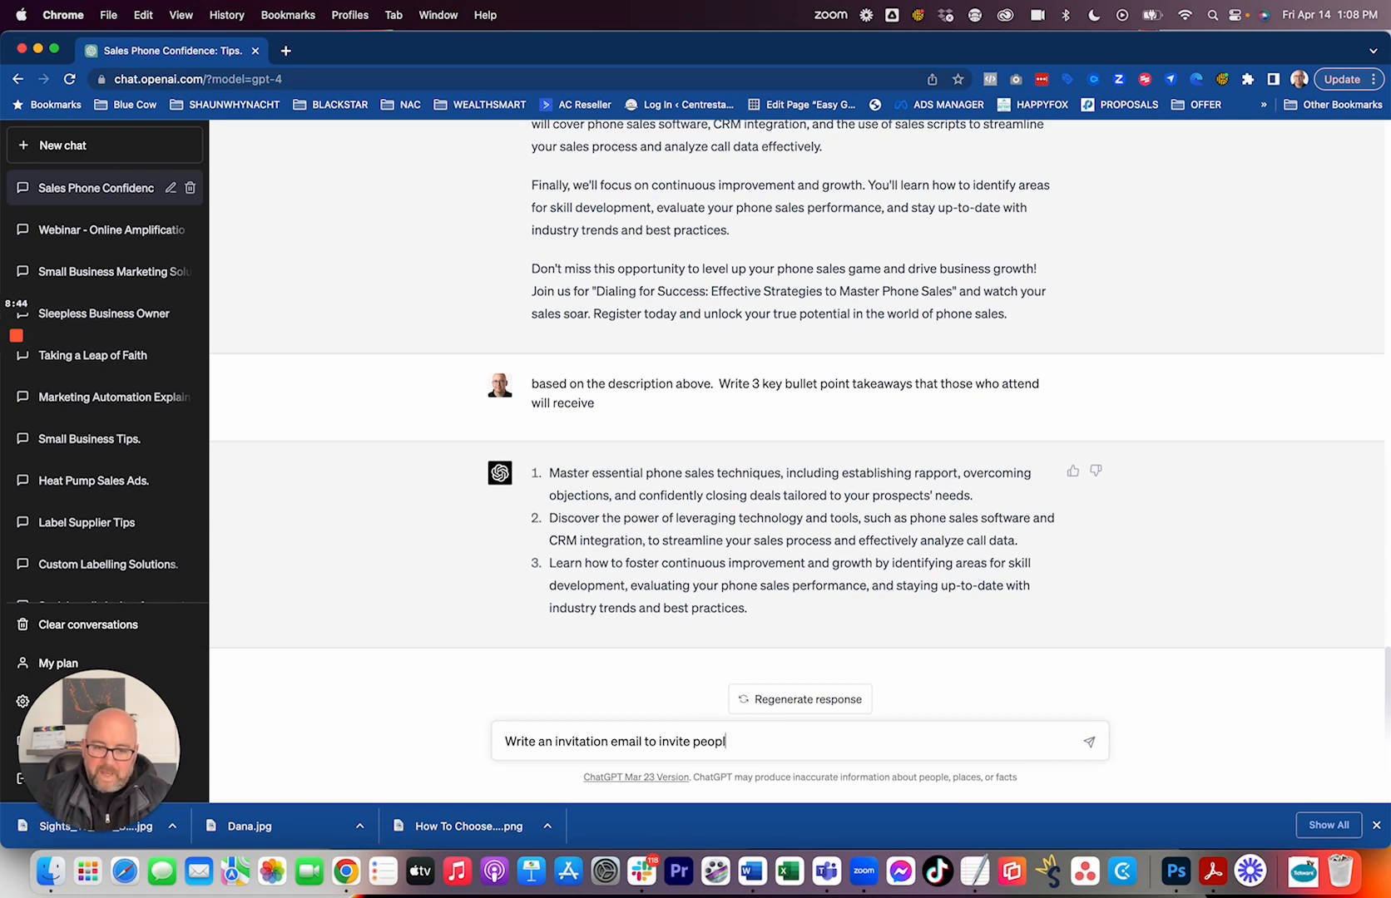
text(busine)
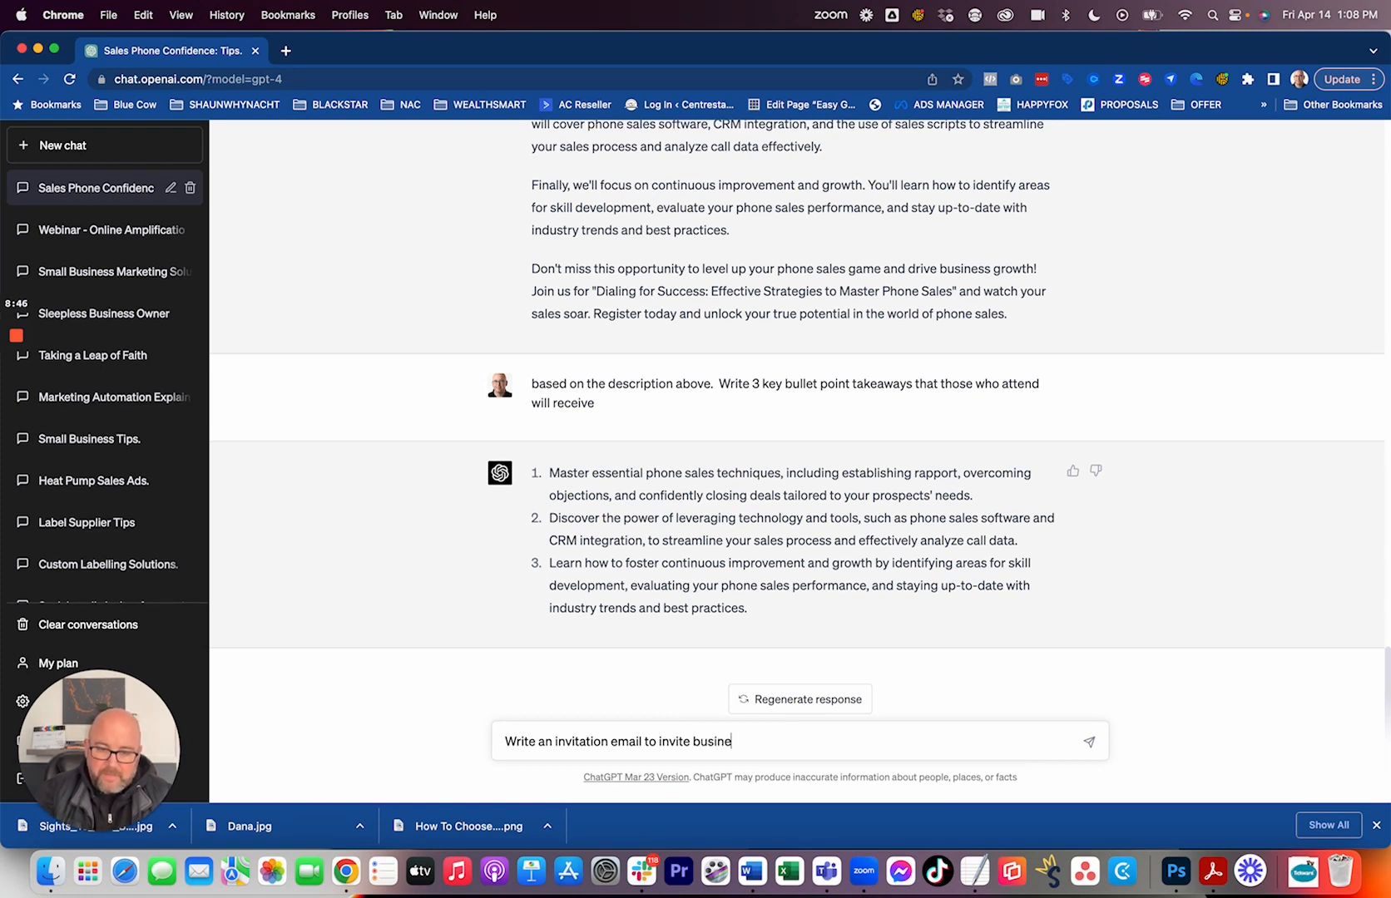
text(ss owners to)
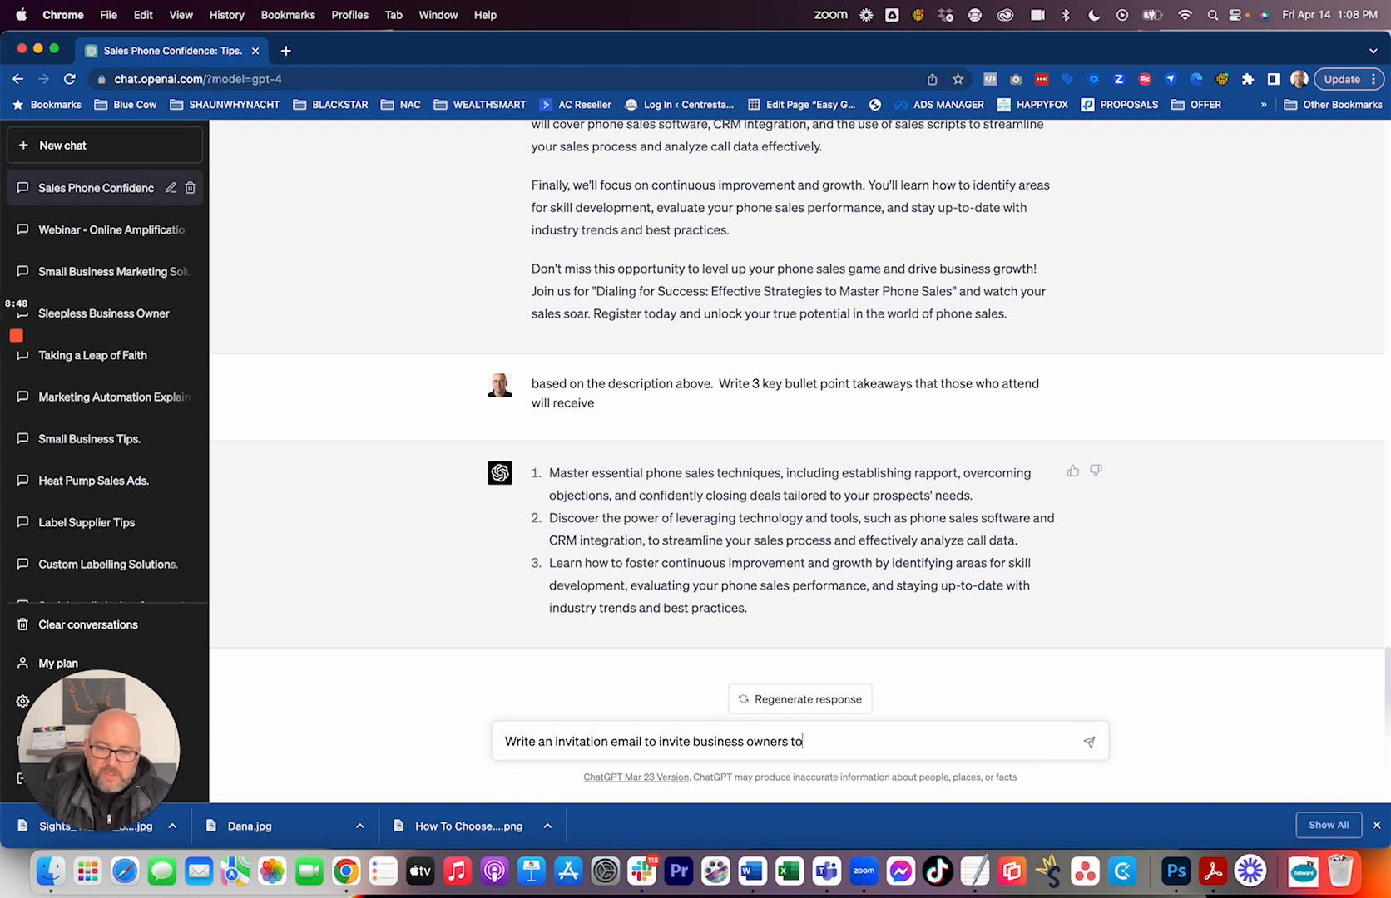
text( register for t)
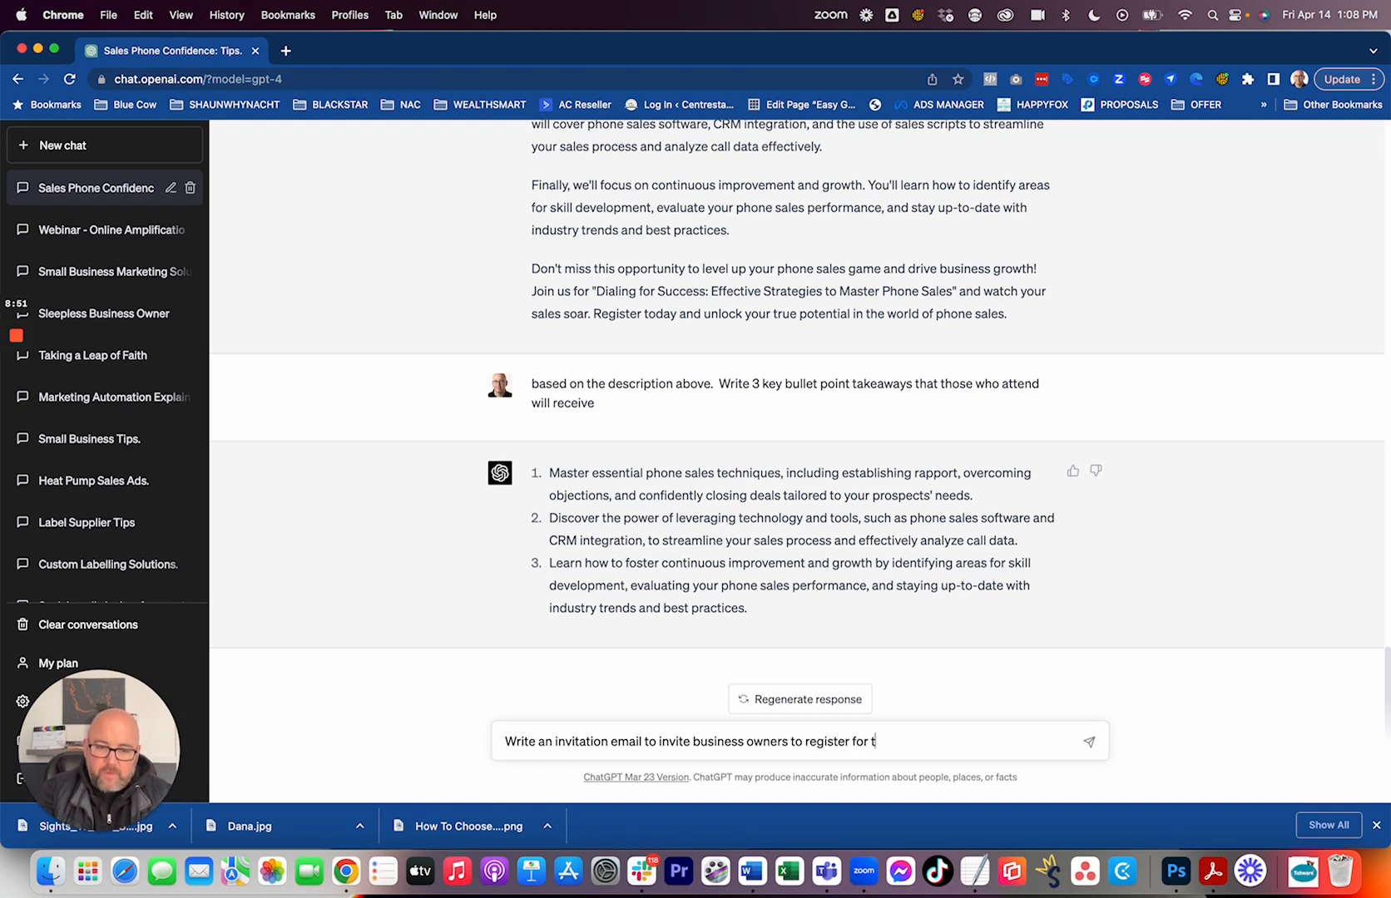
text(he bbove mentioned wbeinar)
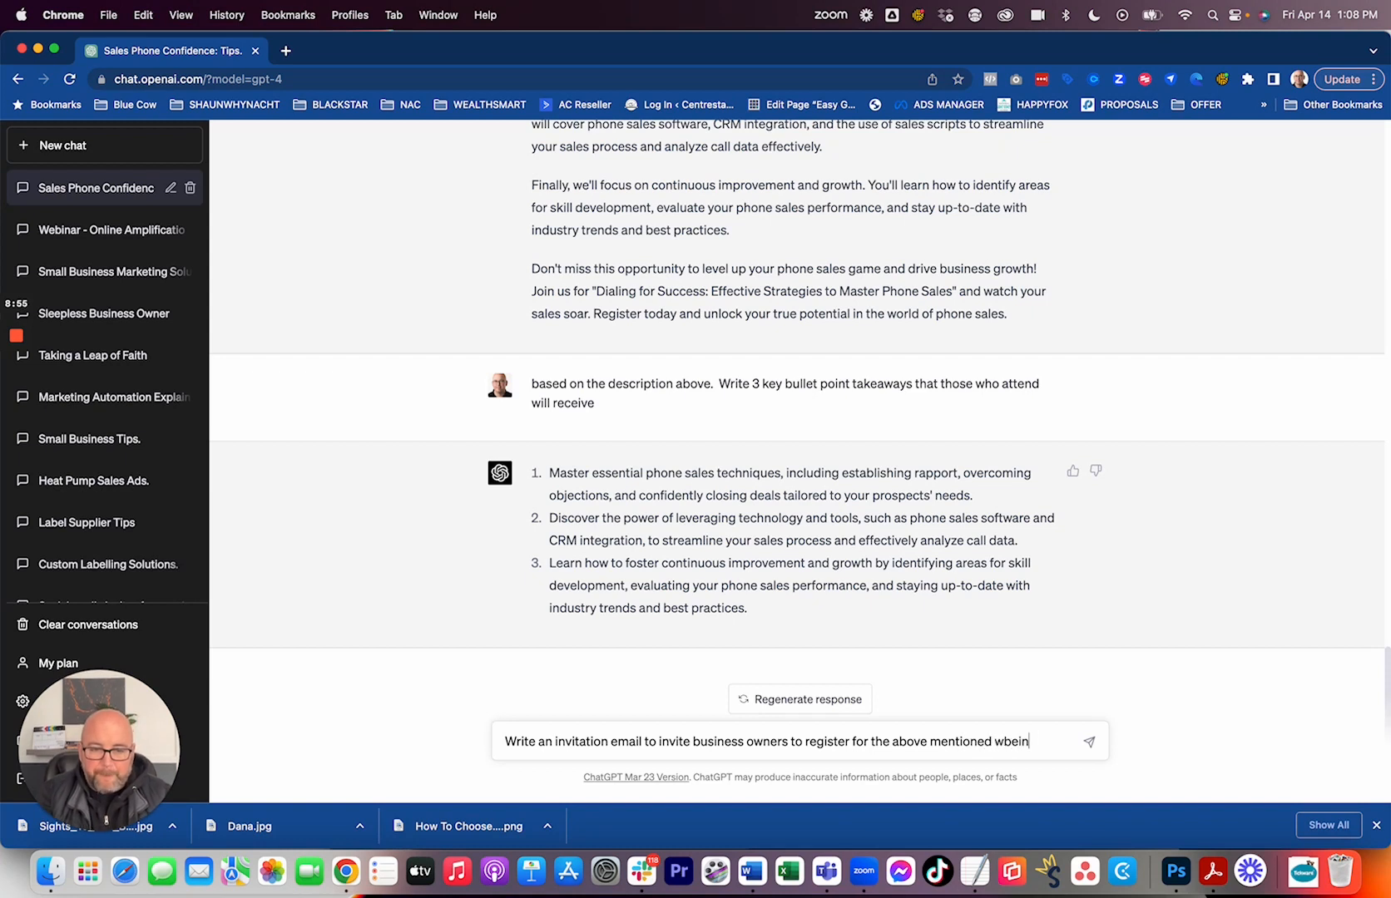
key(BackSpace)
text(ebin)
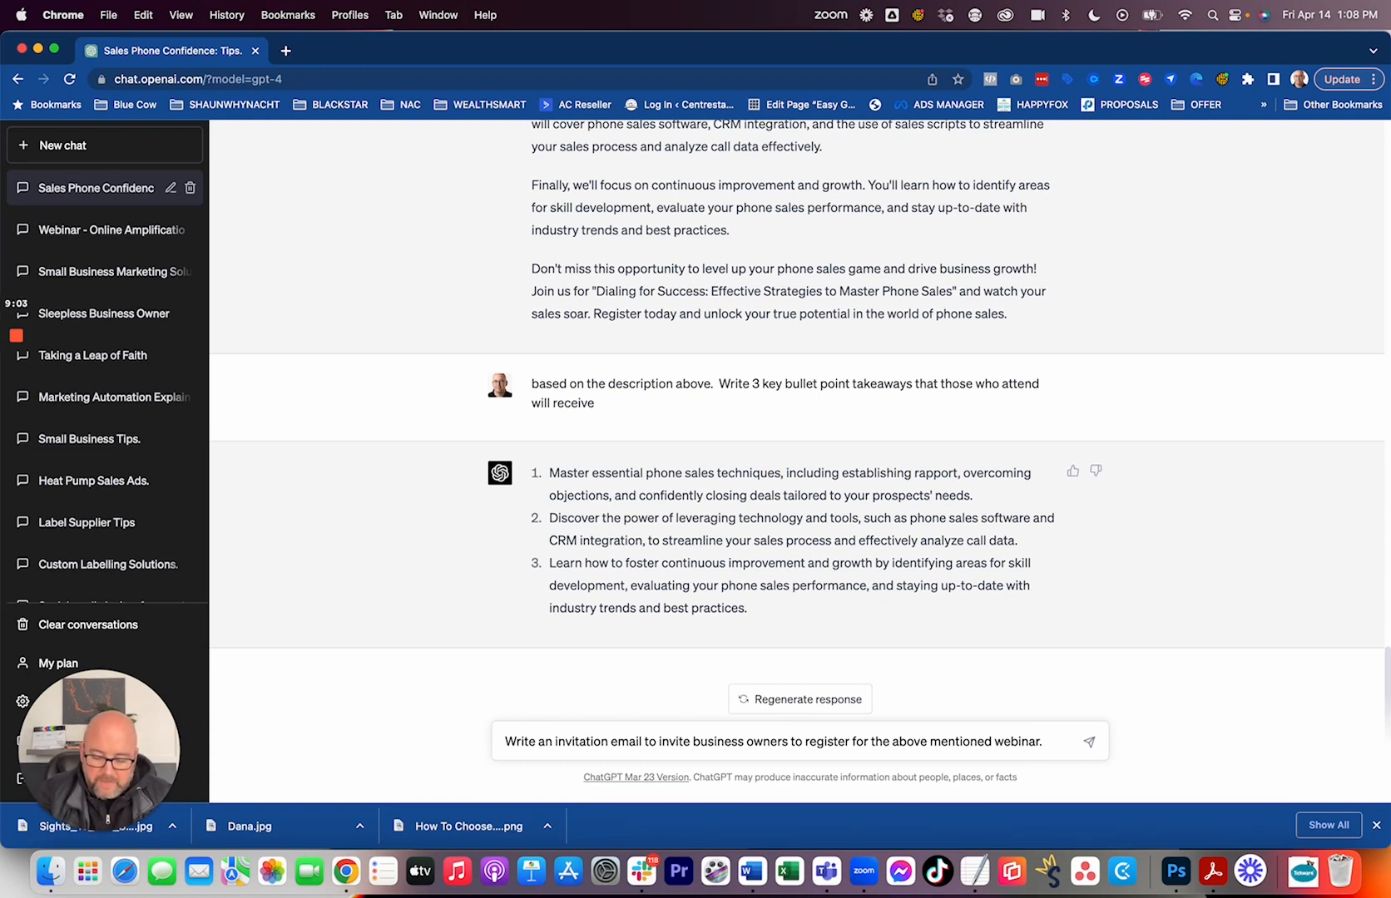
Extend the invitation email prompt with "Include the bullet points as well as opening with a story about the impact not having".
text(ar. Includ)
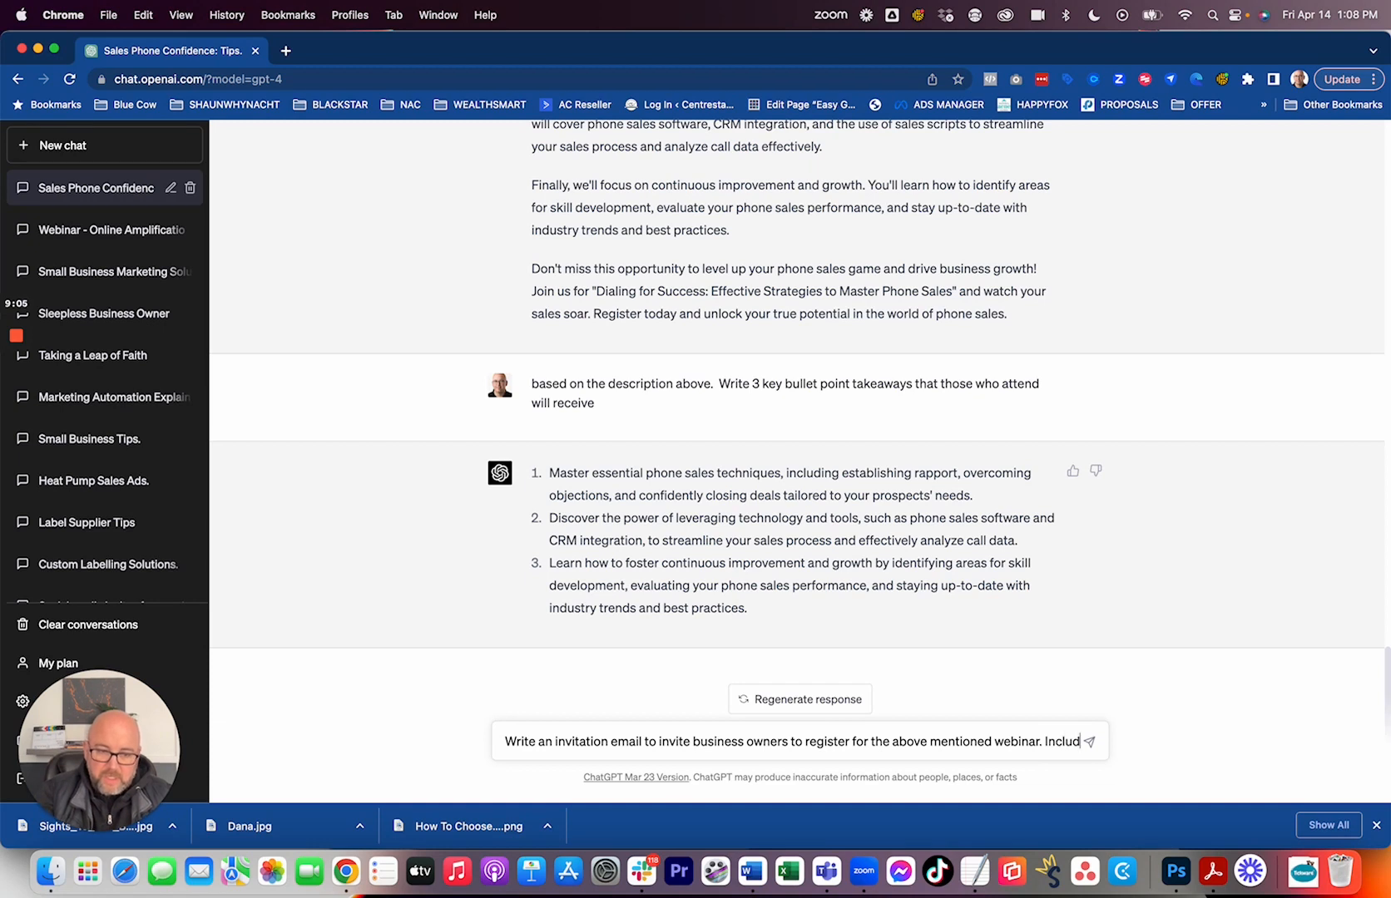
text(e the bullet poin)
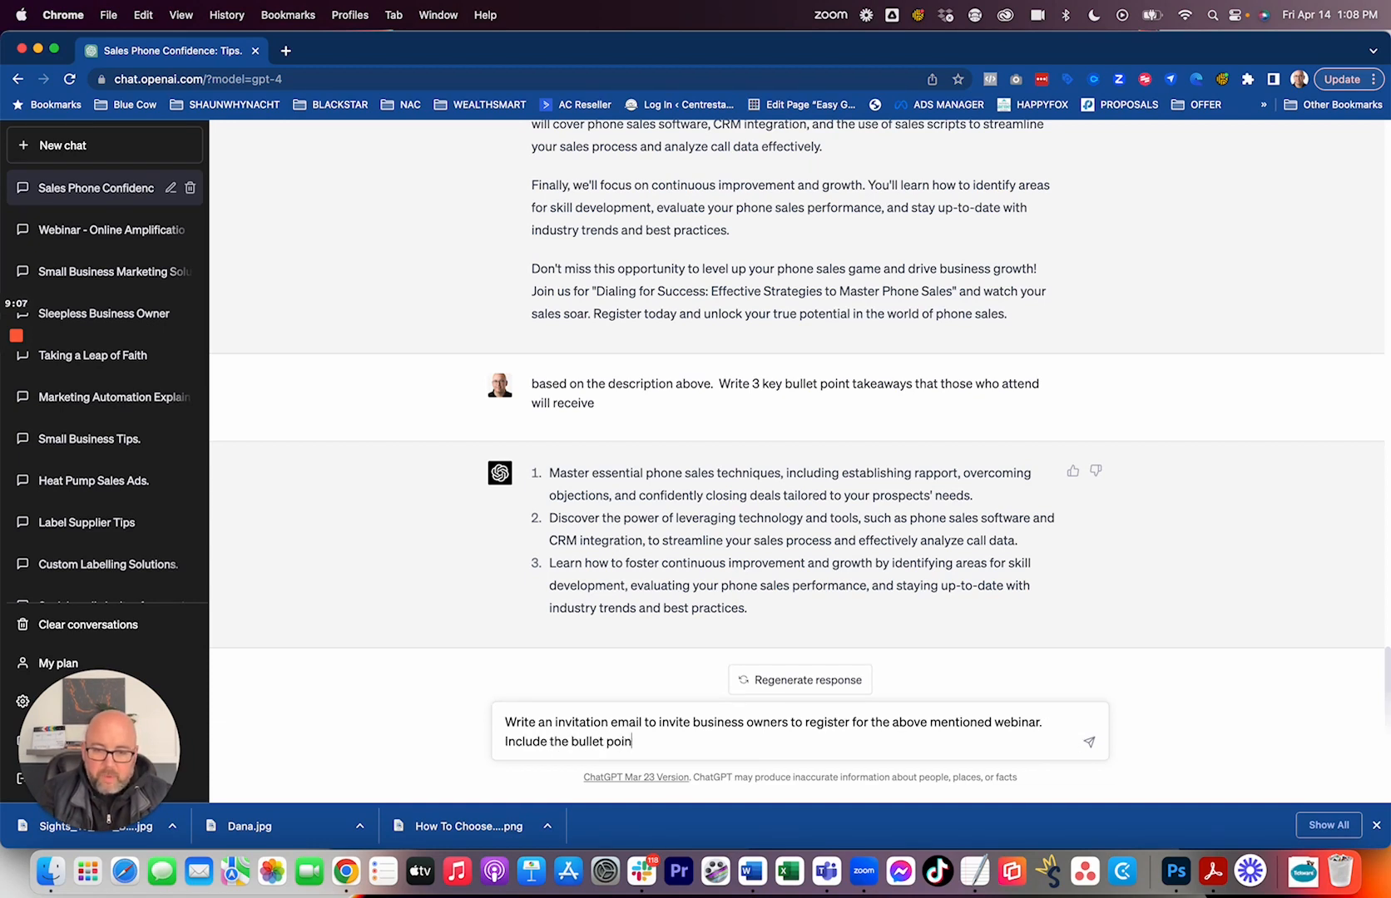
text(ts as well as)
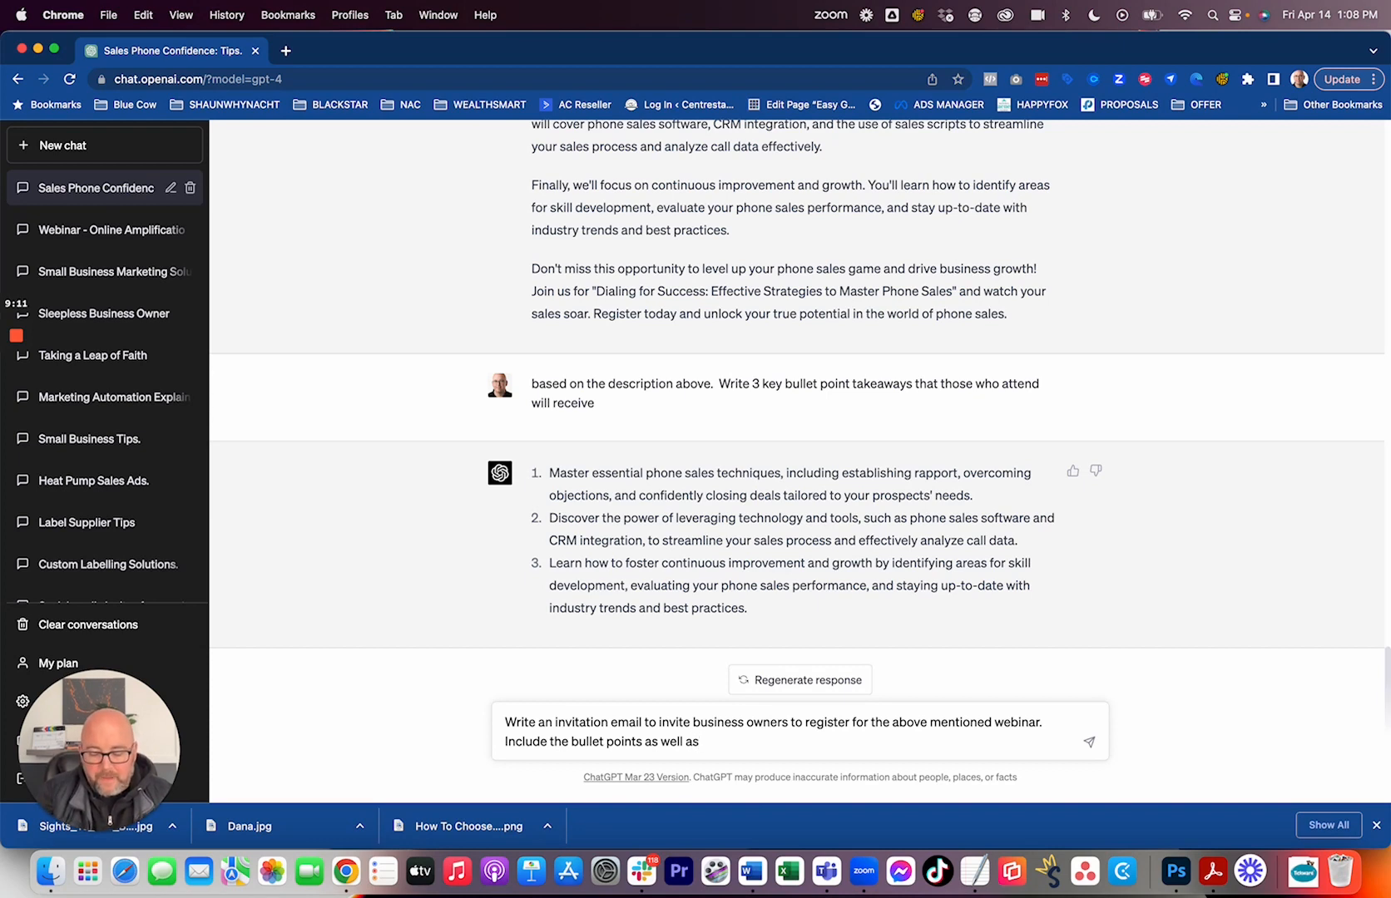
text( opening with a )
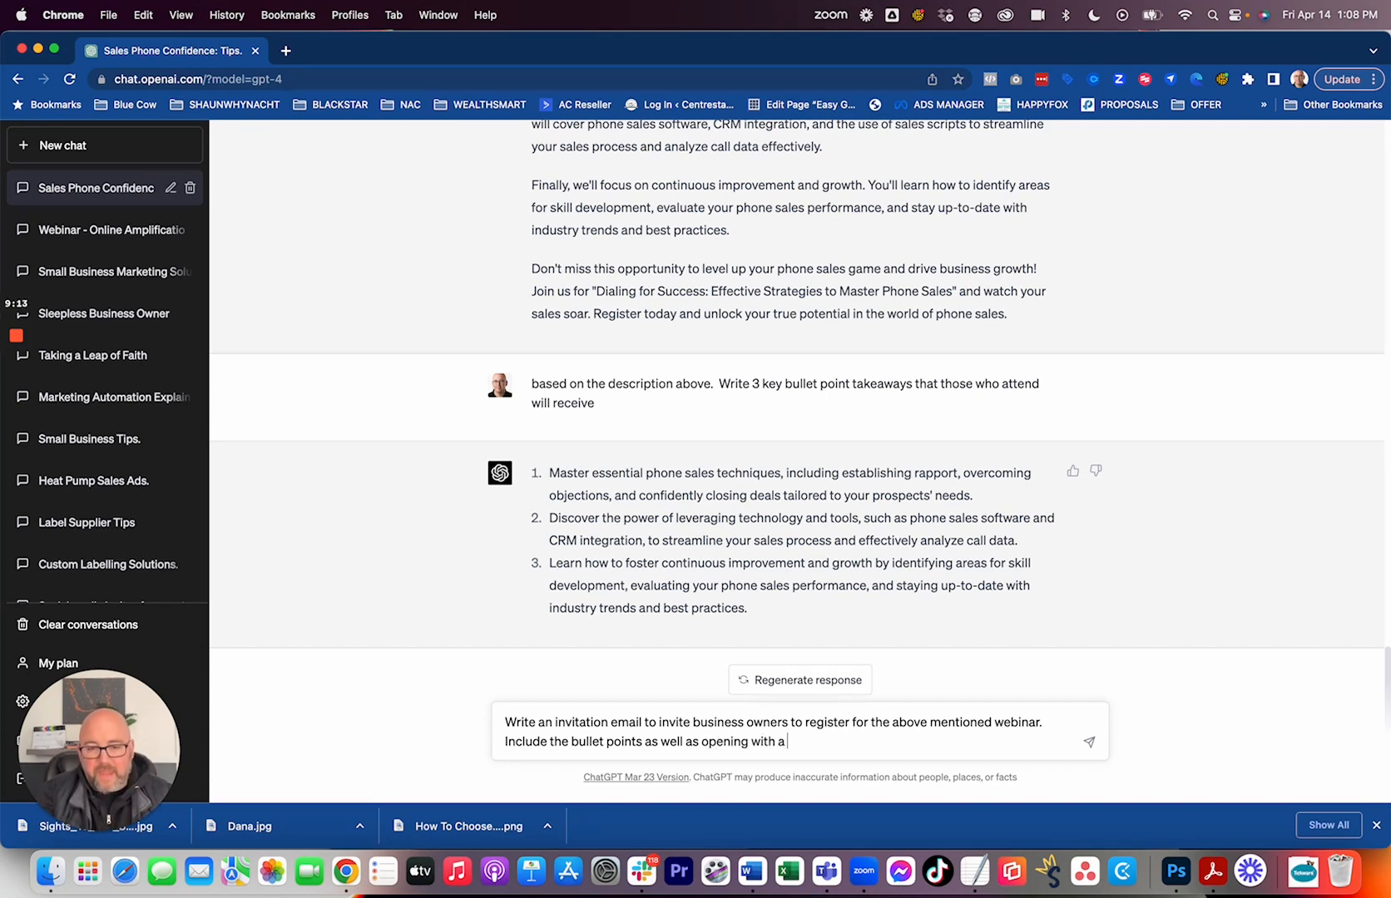
text(story about )
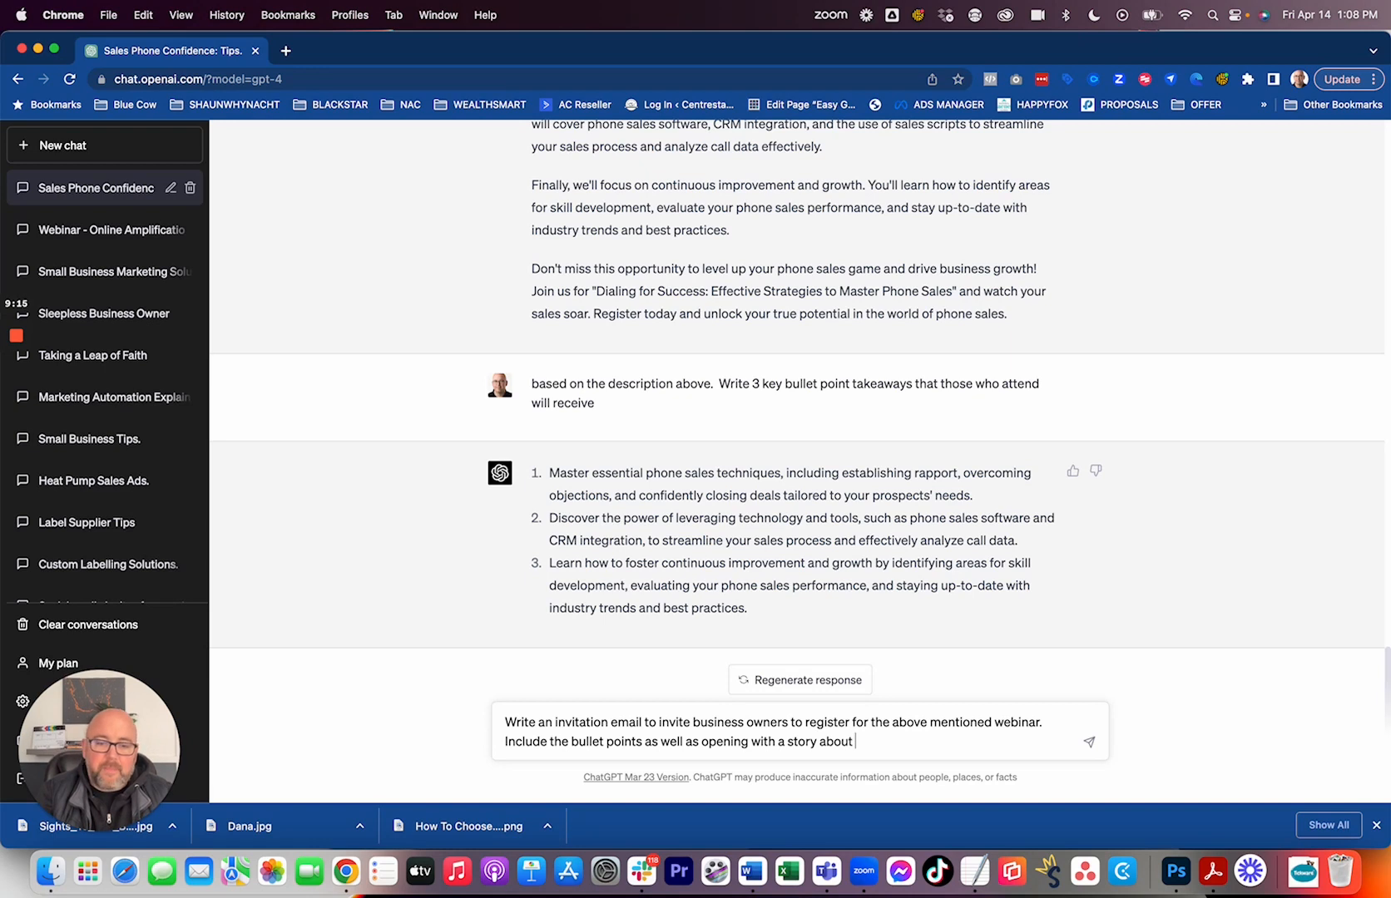
text(the )
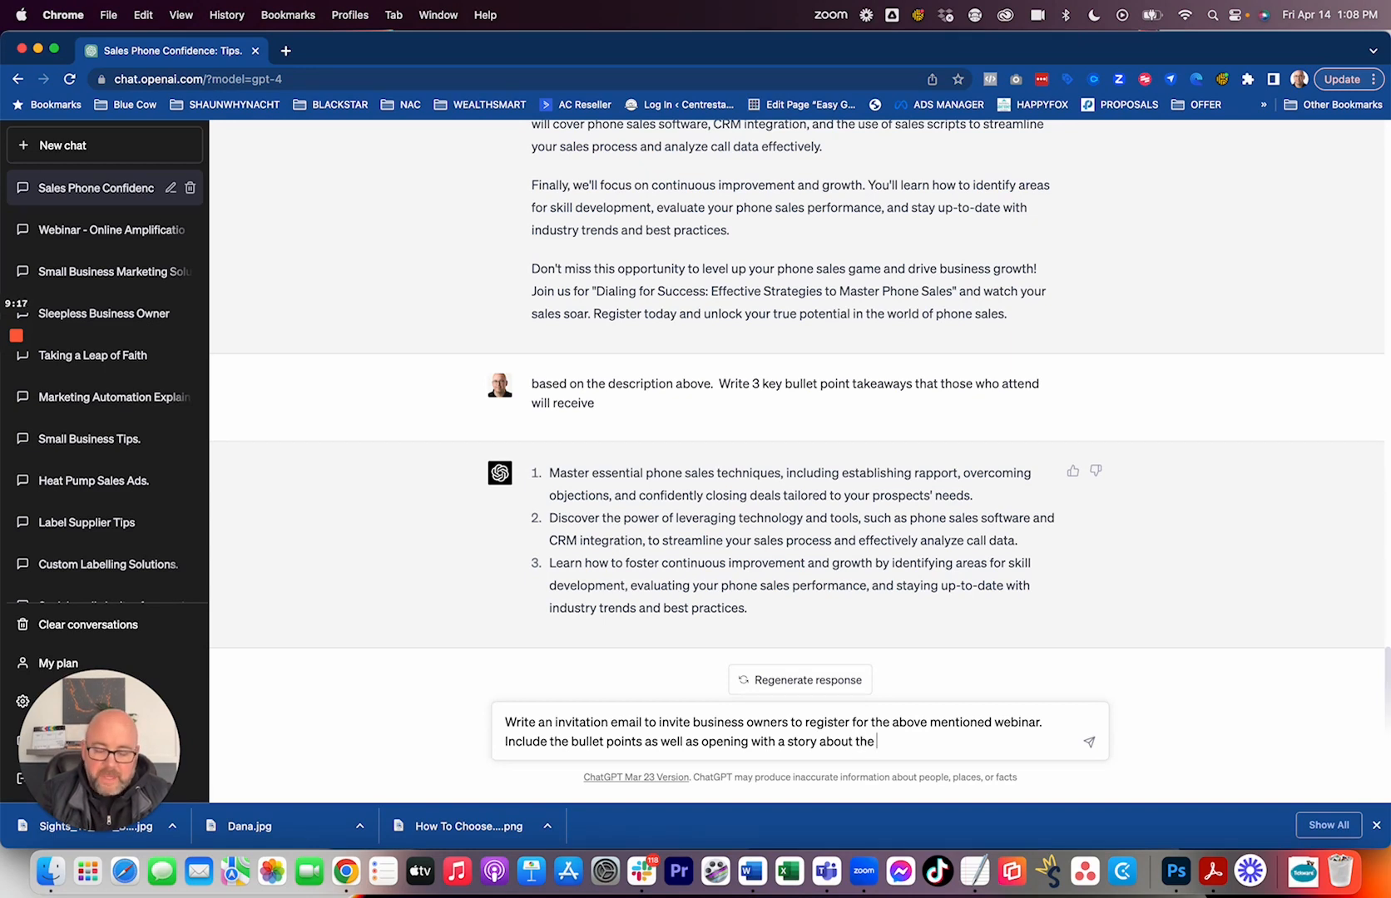
text(imap)
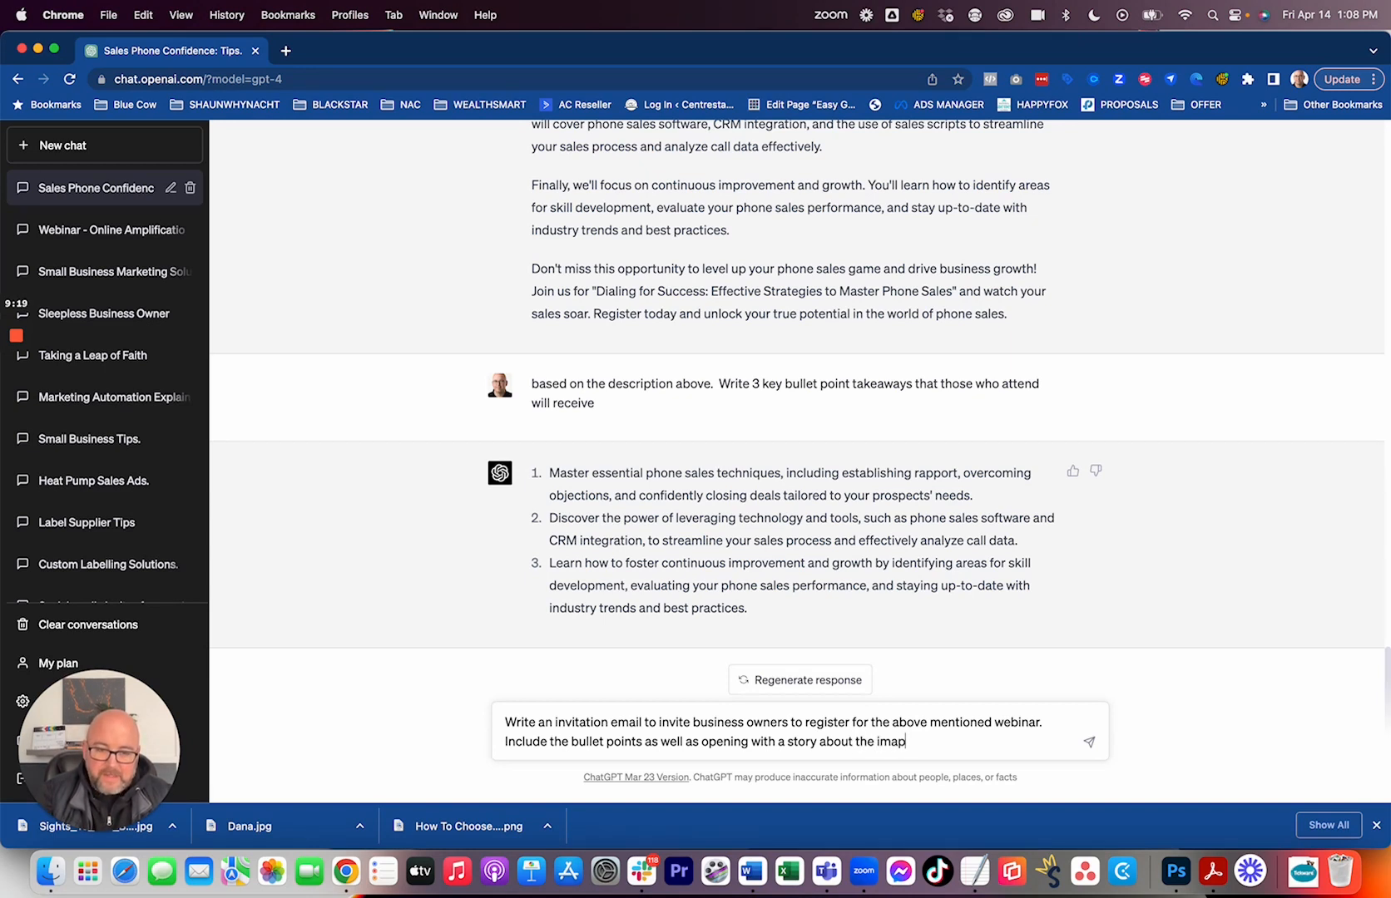
key(BackSpace)
key(BackSpace)
text(pact not)
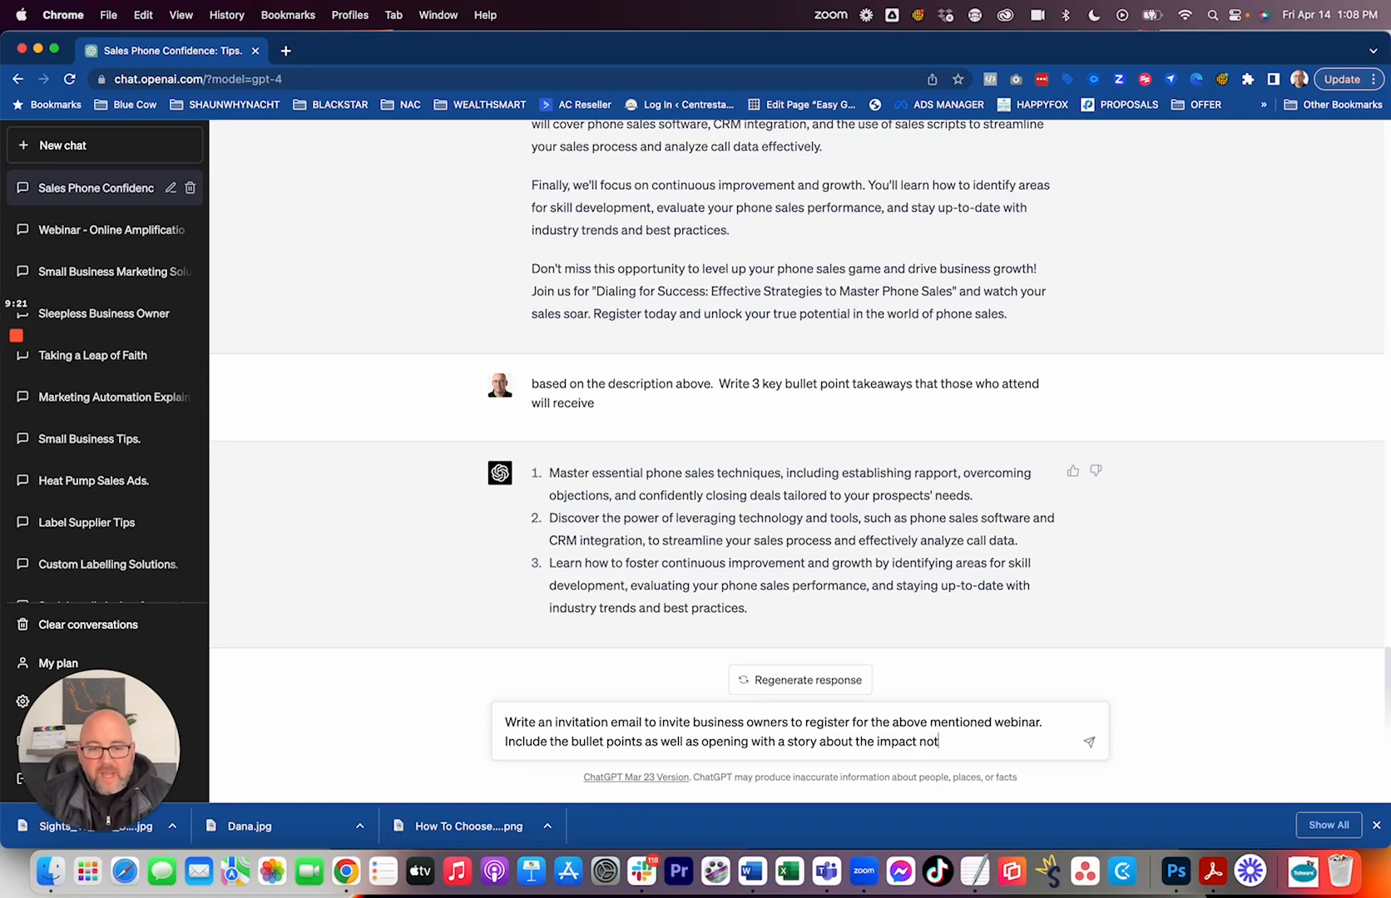
text( having)
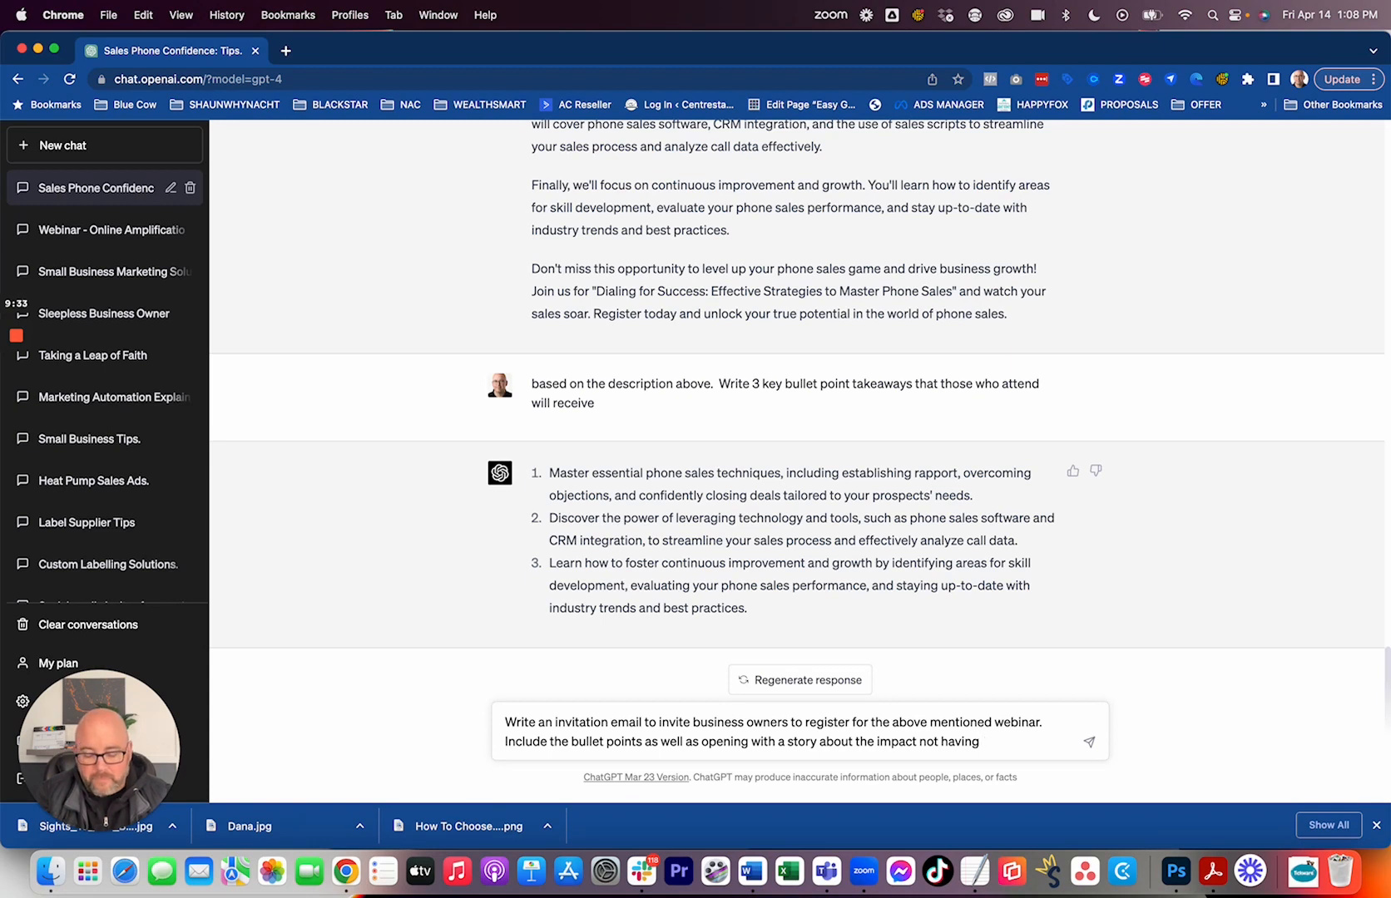
Complete the invitation email prompt with "great phone sales skills are having on their business." and submit it.
text(eat)
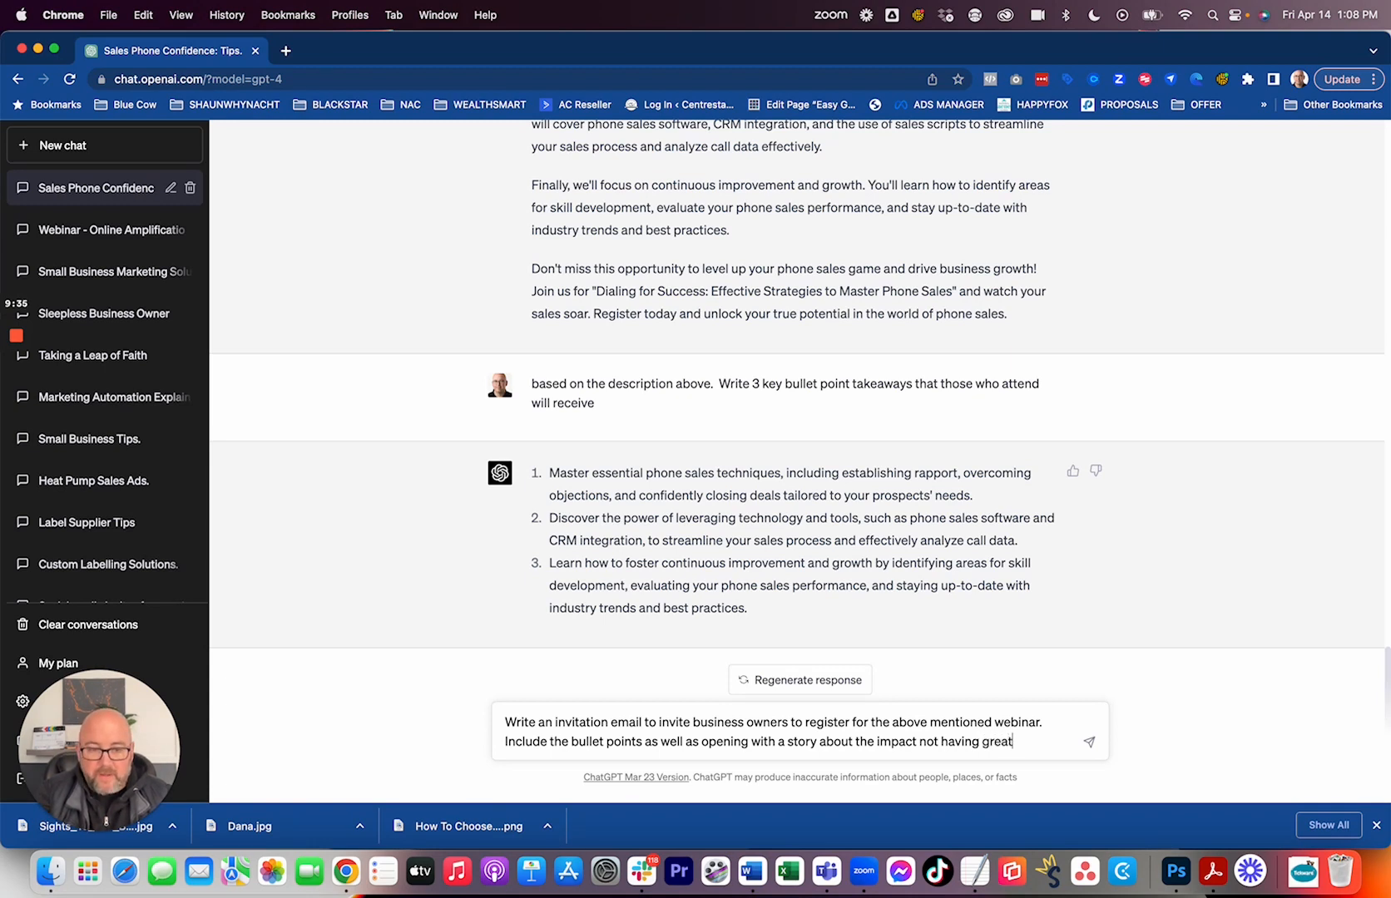
text( phone s)
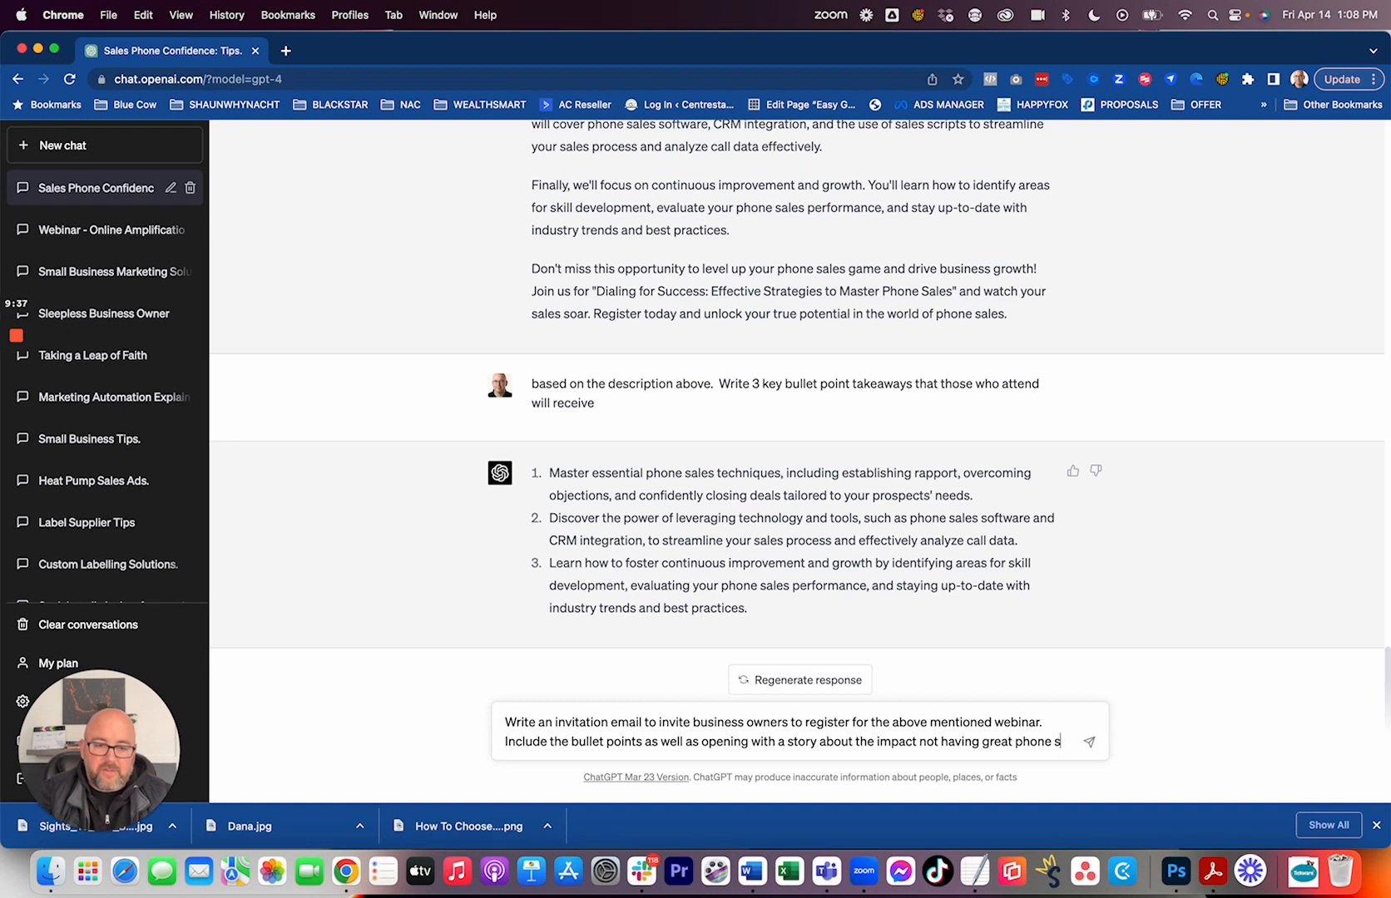
text(ales s)
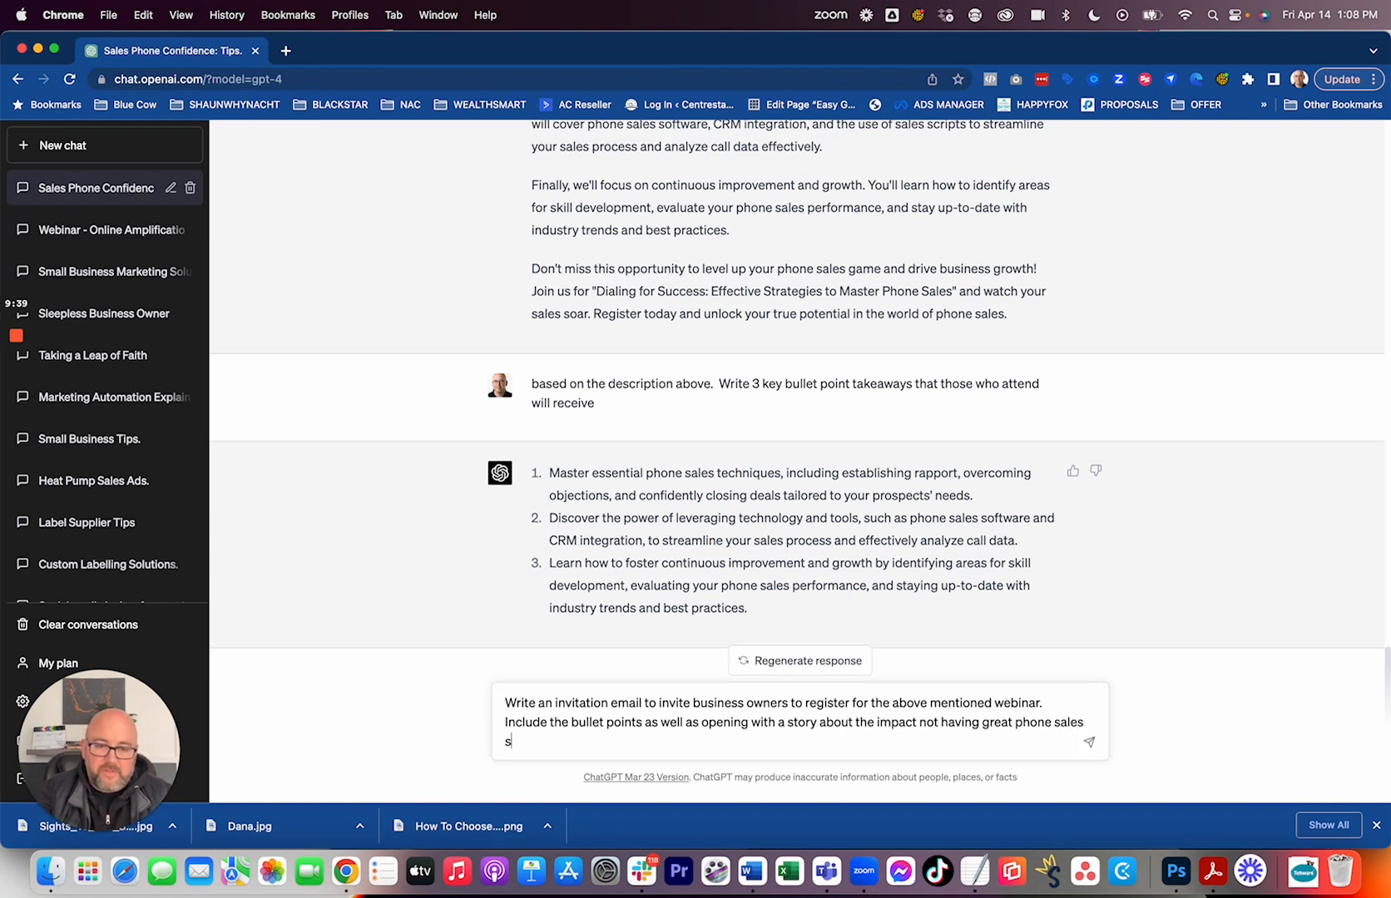
text(kills are having on their )
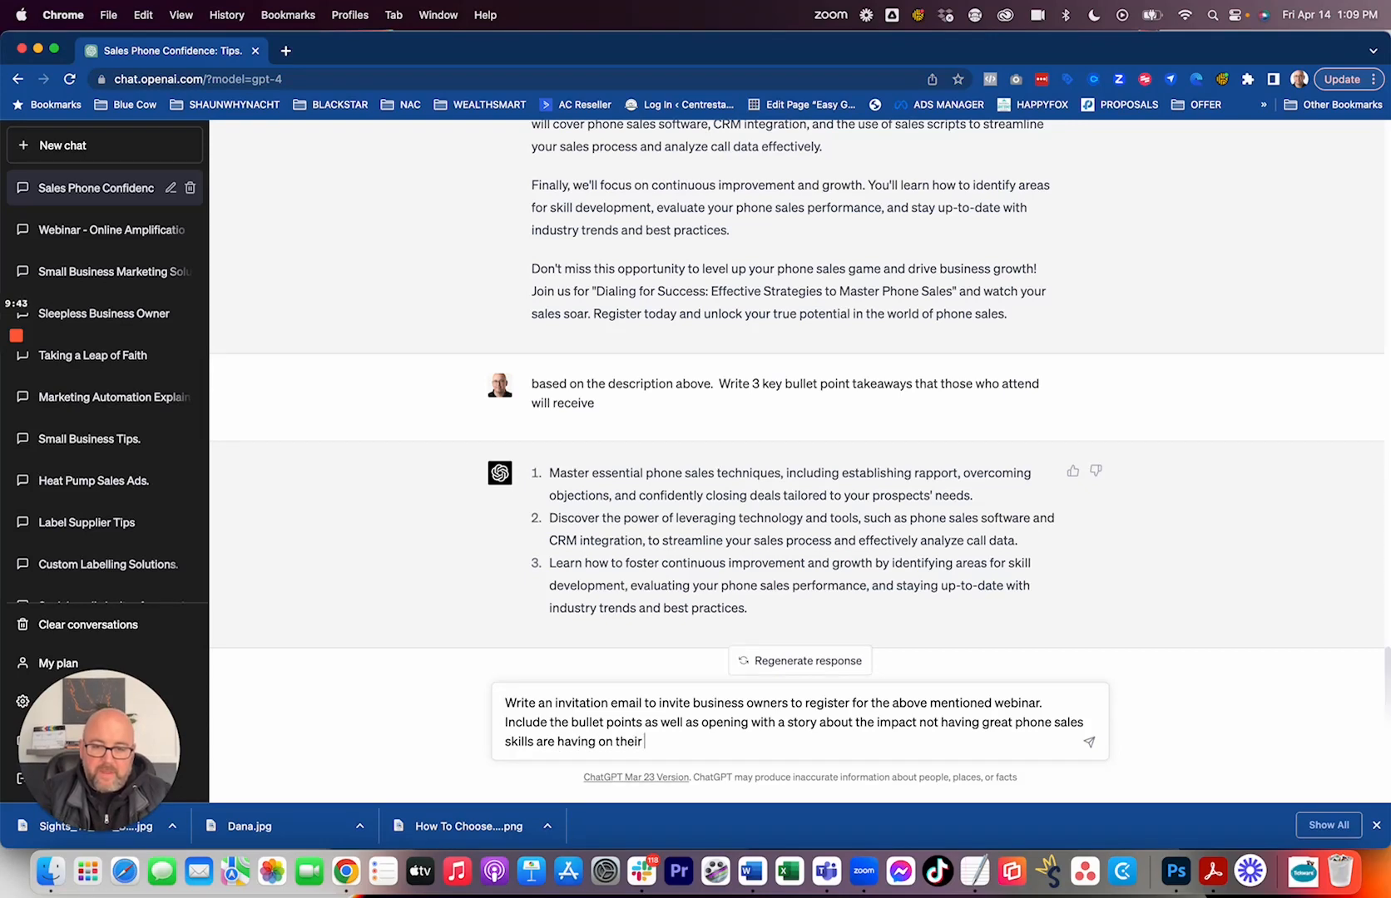
text(business.)
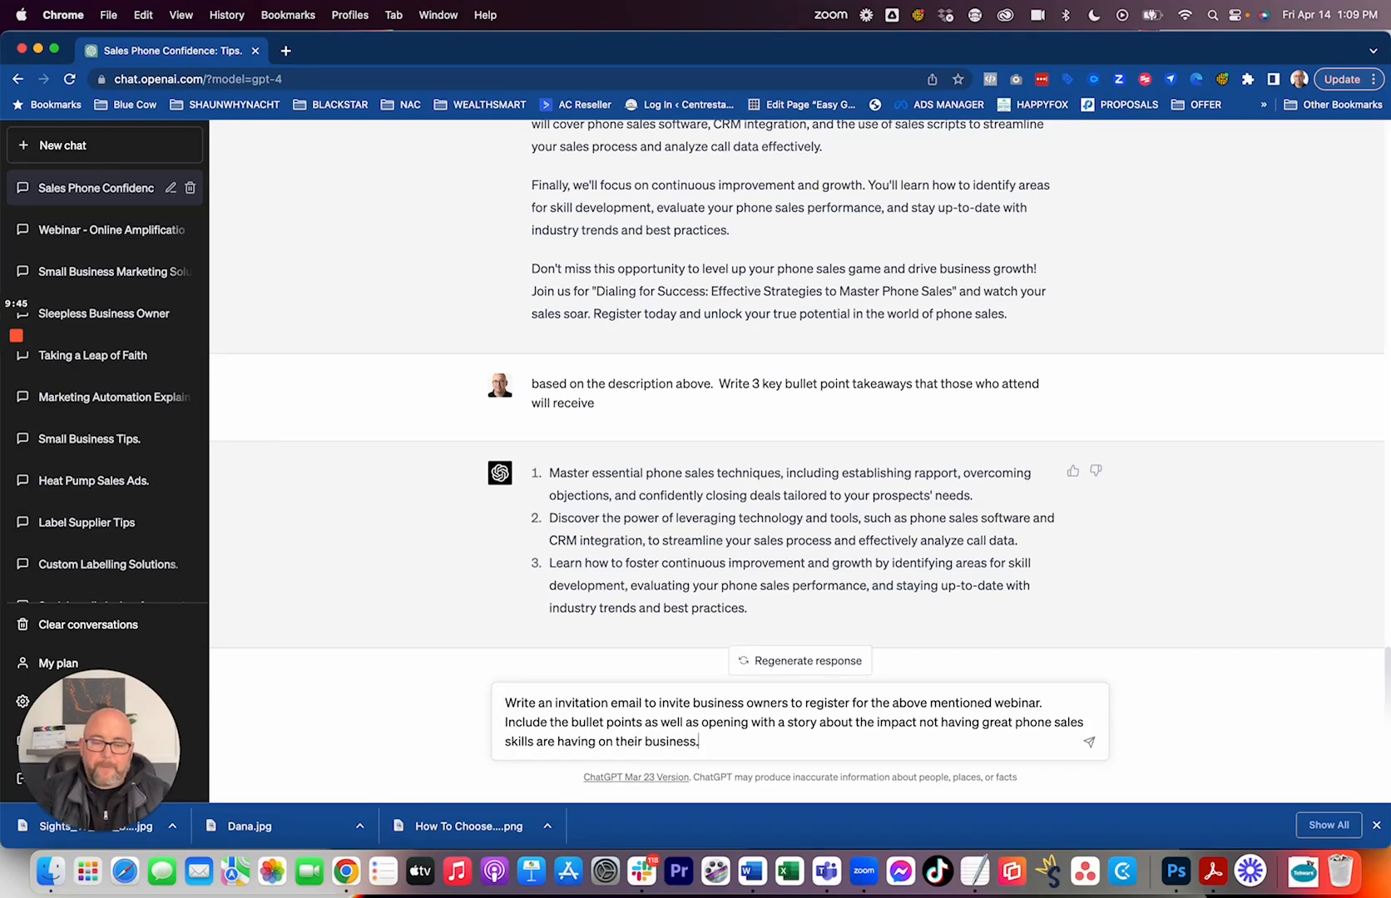
key(Return)
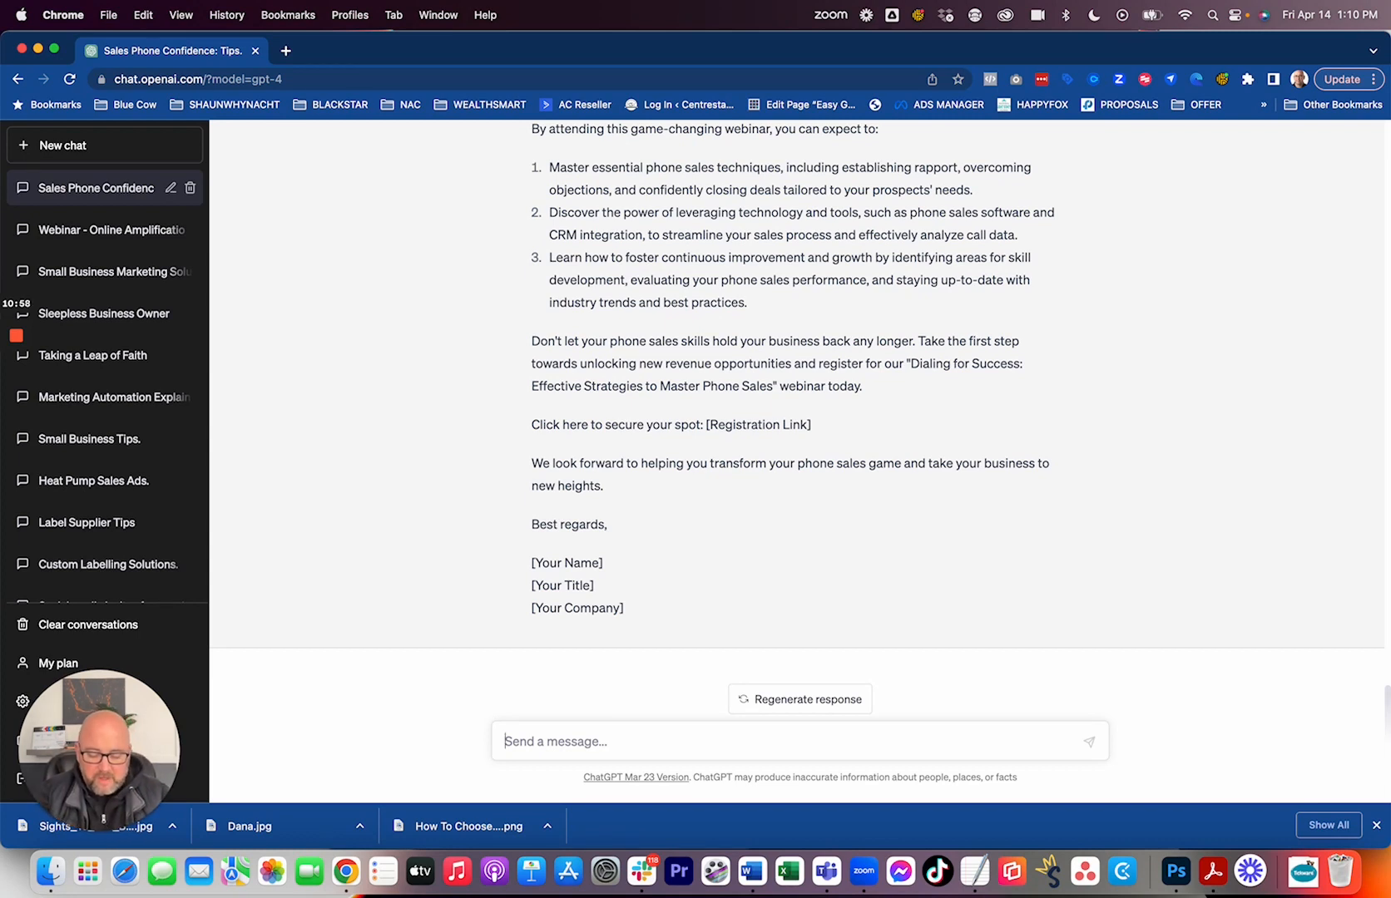
Enter the prompt "Write me 3 short follow up emails for when someone registers for the above mentioned webinar.".
text(Write me 3 short follow)
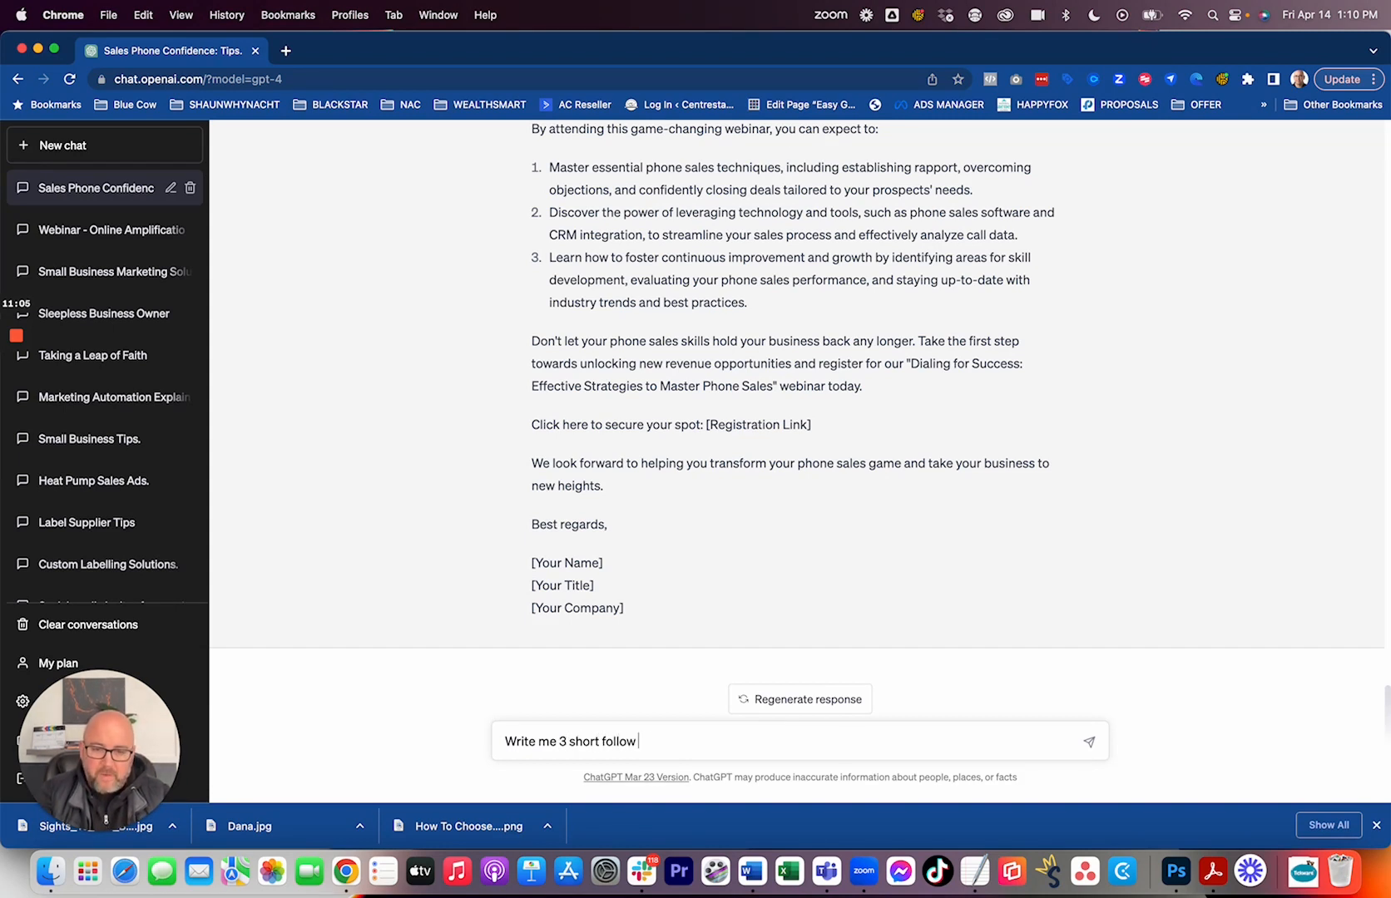
text(up emails)
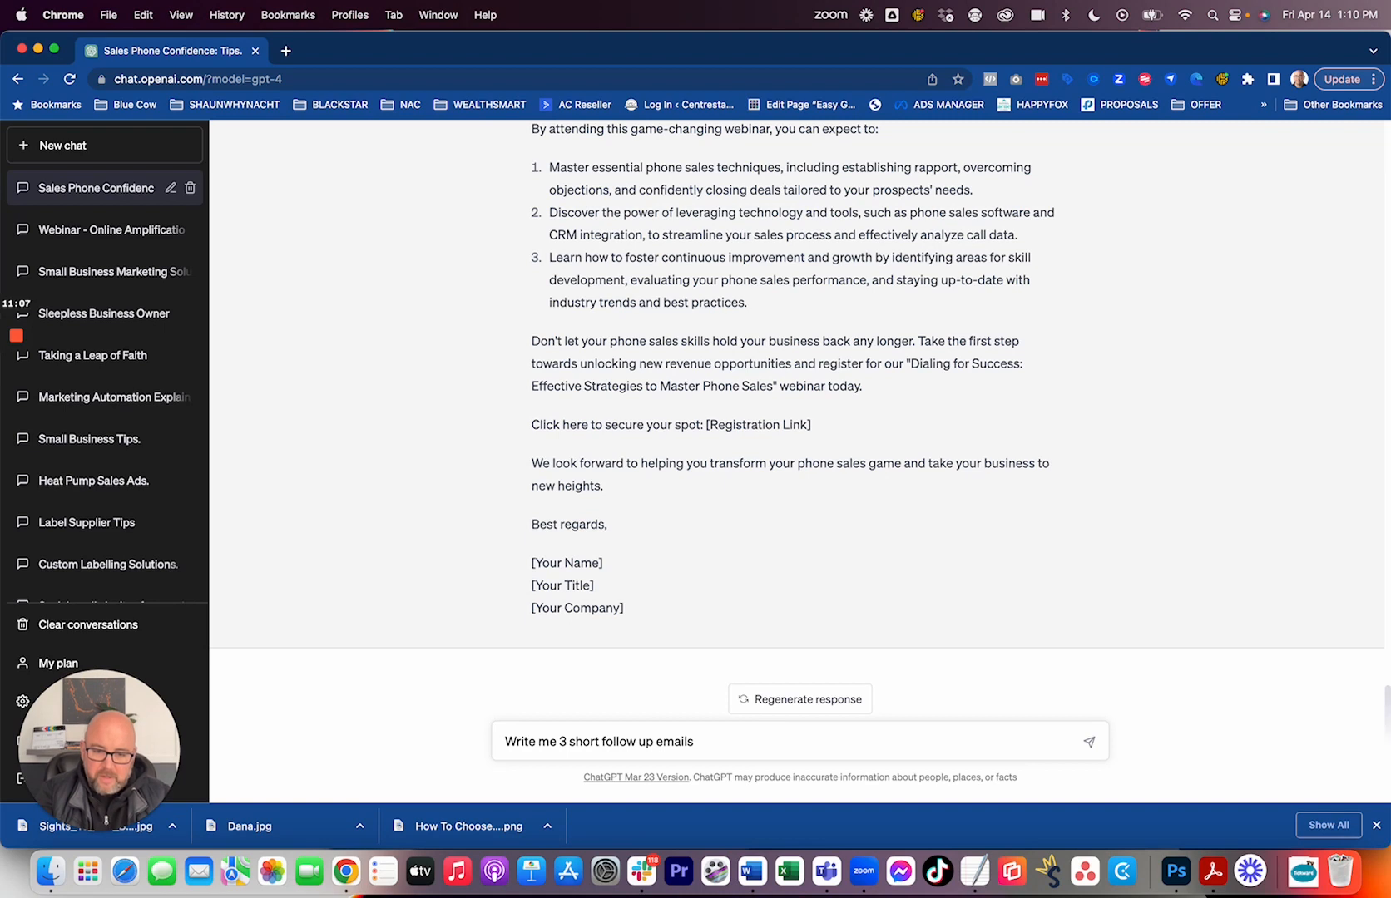
text( for when s)
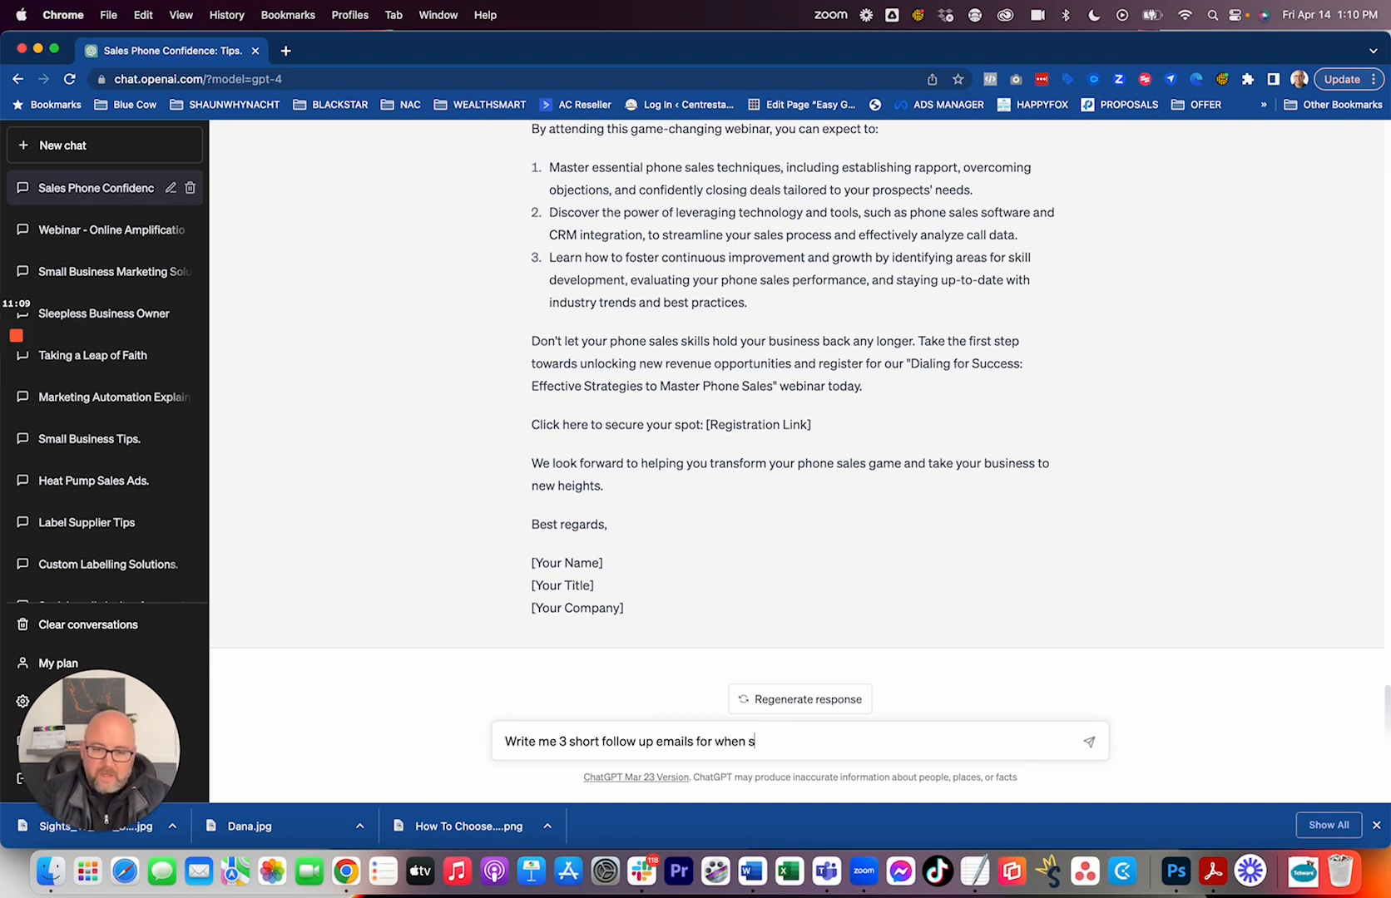
text(omeone registers for the above mentione)
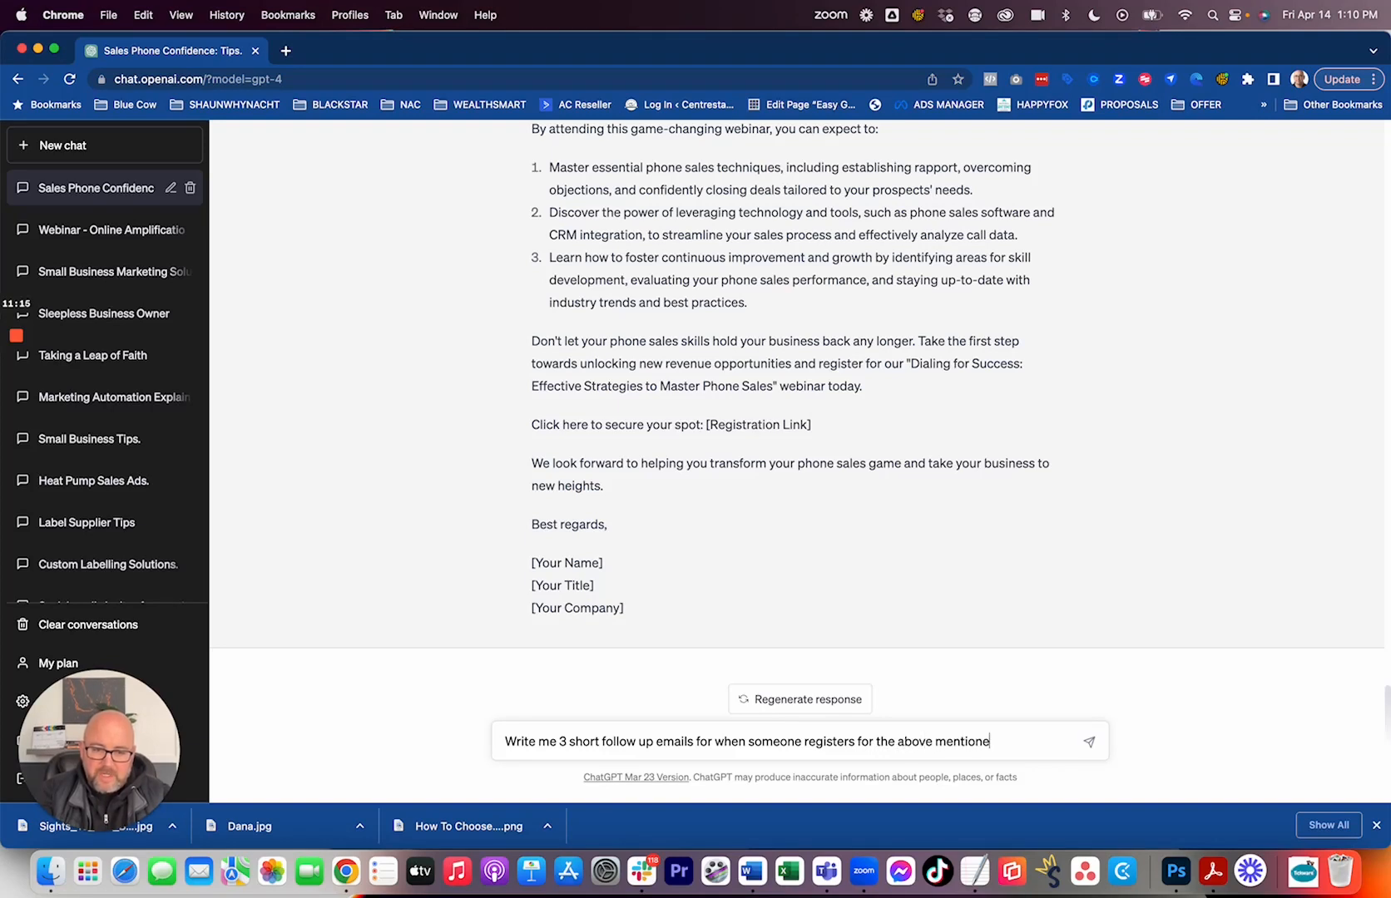
text(d webinar)
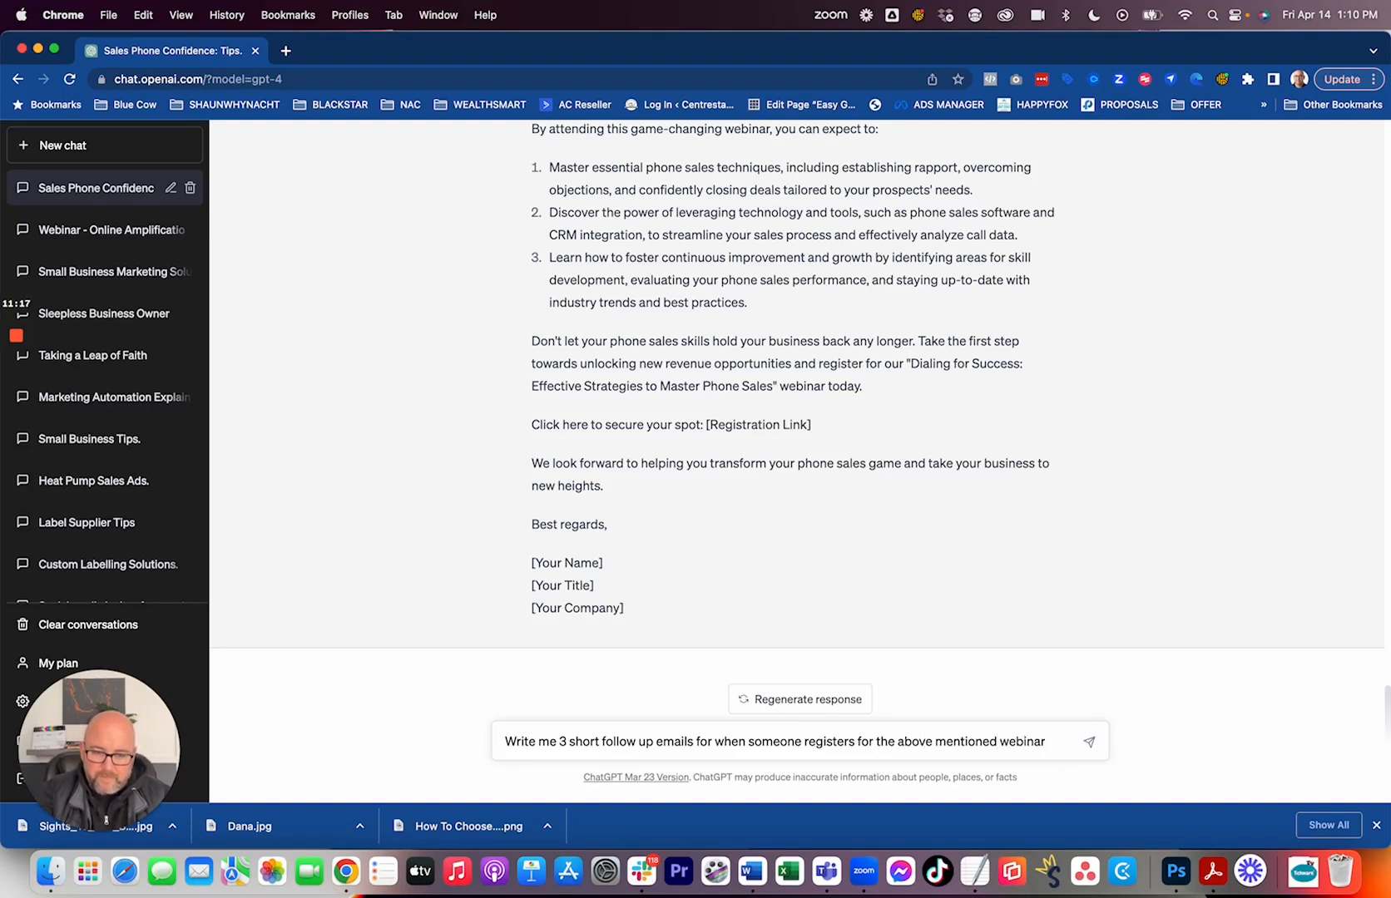
text(.  The purose of these emails is to)
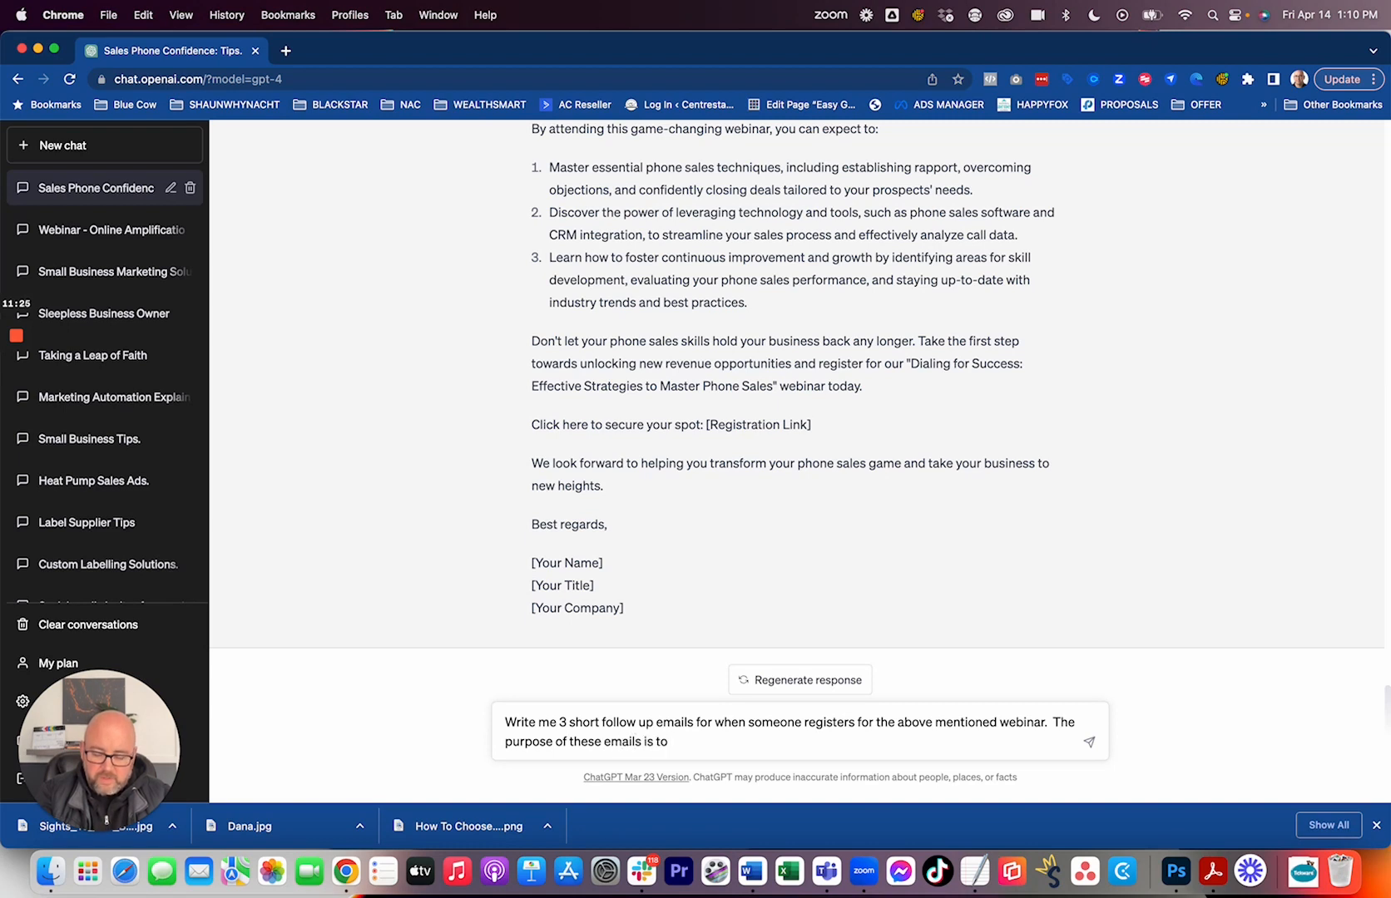
Complete the follow-up emails prompt with "The purpose of these emails is to make sure they attend the event." and submit it.
text(make sure they attend the event.)
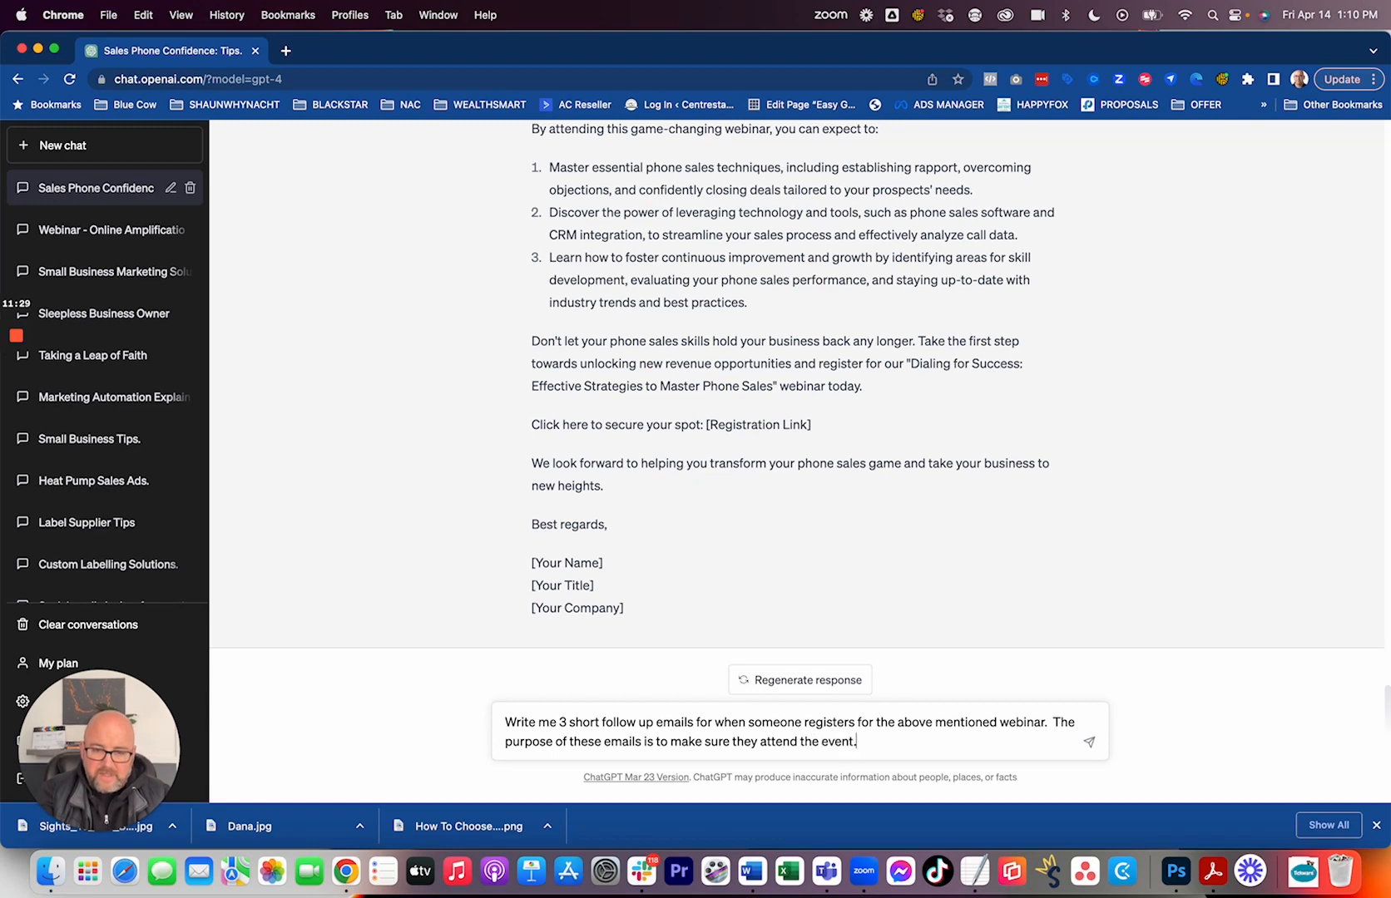
key(Return)
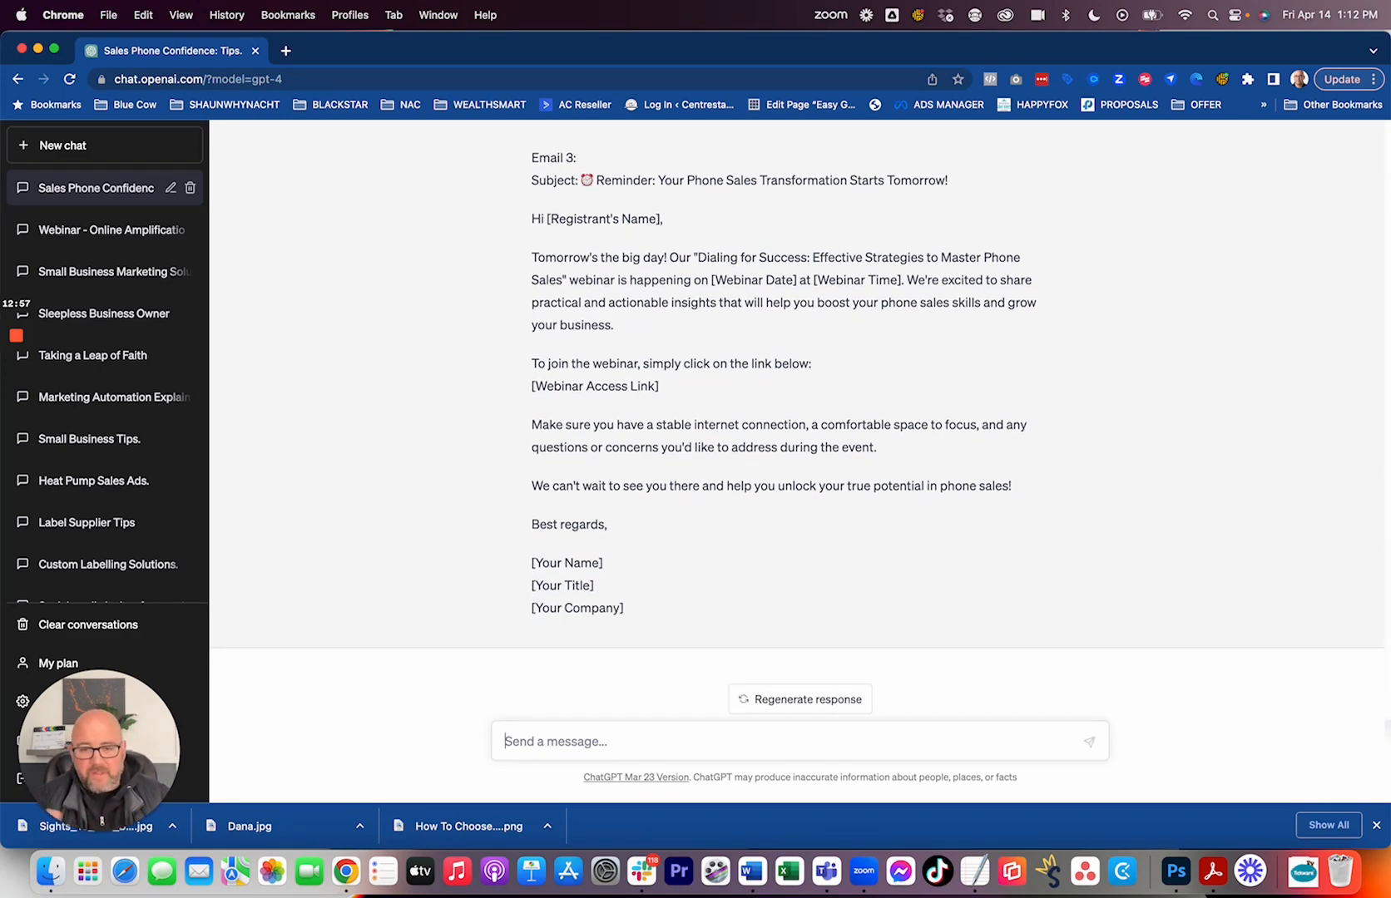
Enter the prompt "Based on the webinar mentioned above. Generate 7 social media posts that will catch the attention of a business owner".
text(Bas)
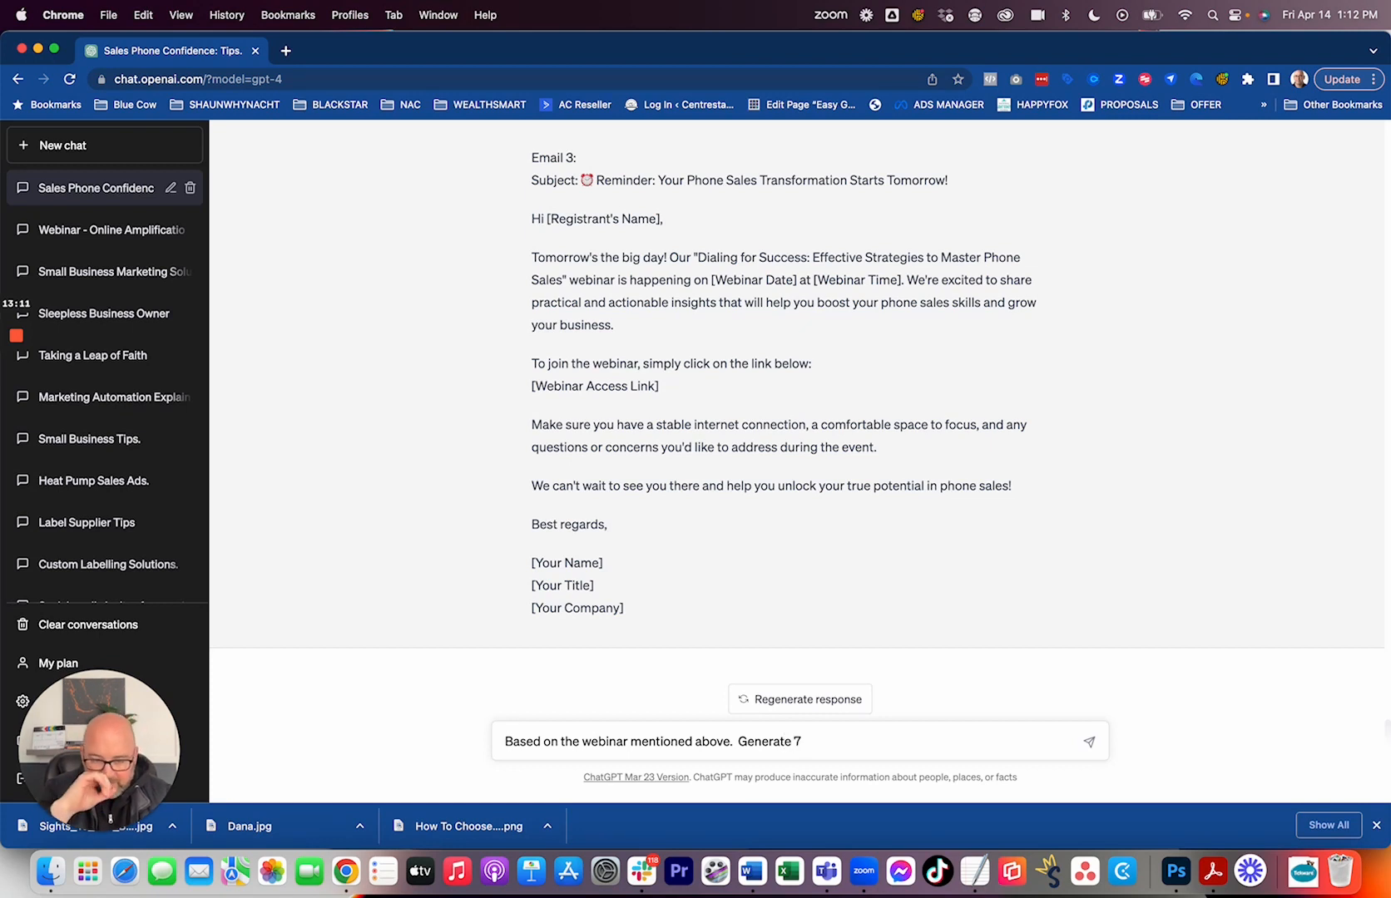
text(media posts that will catch the)
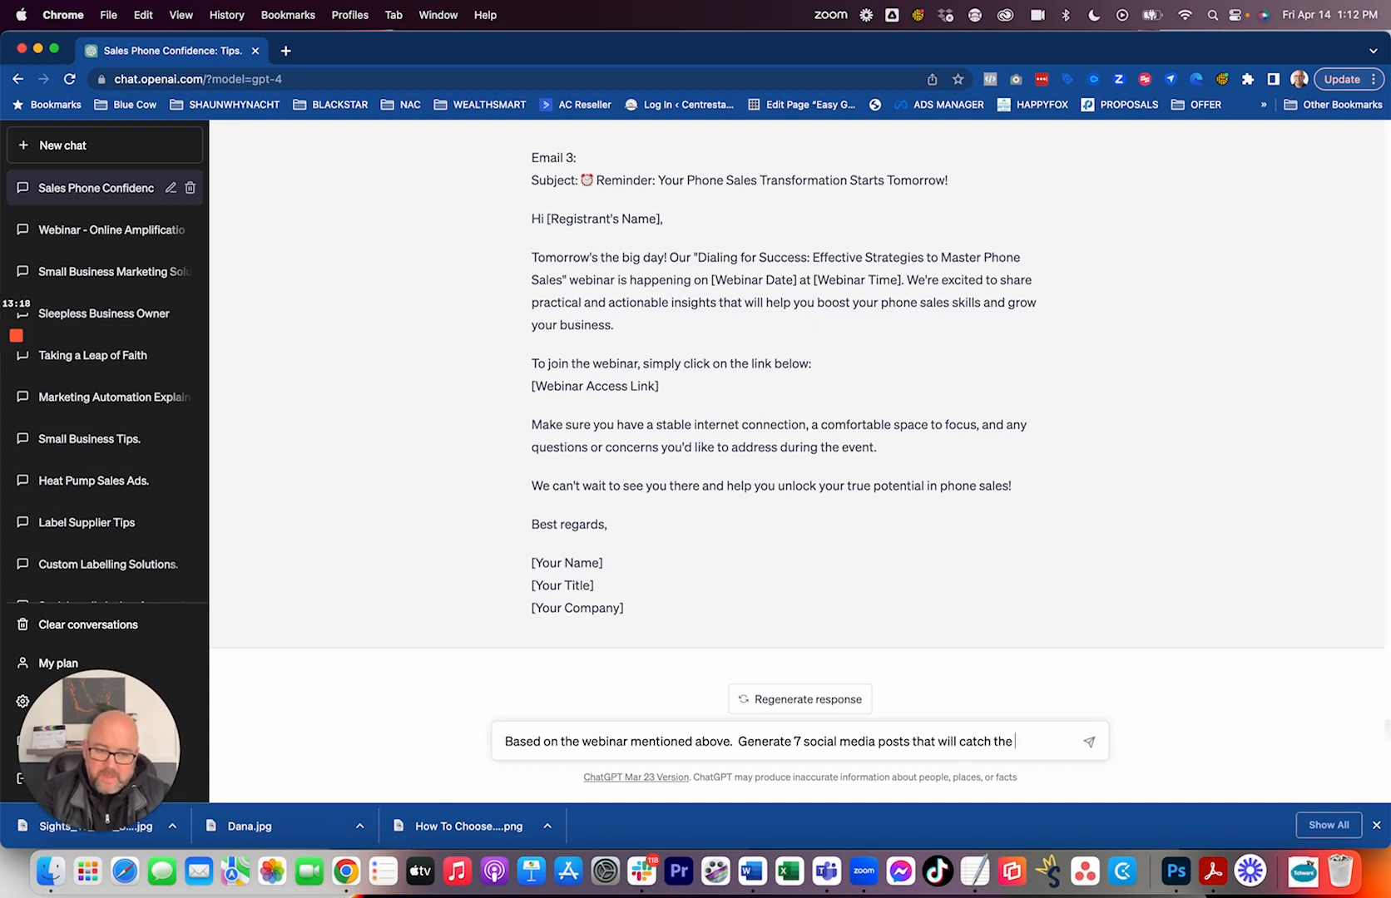
text(a business)
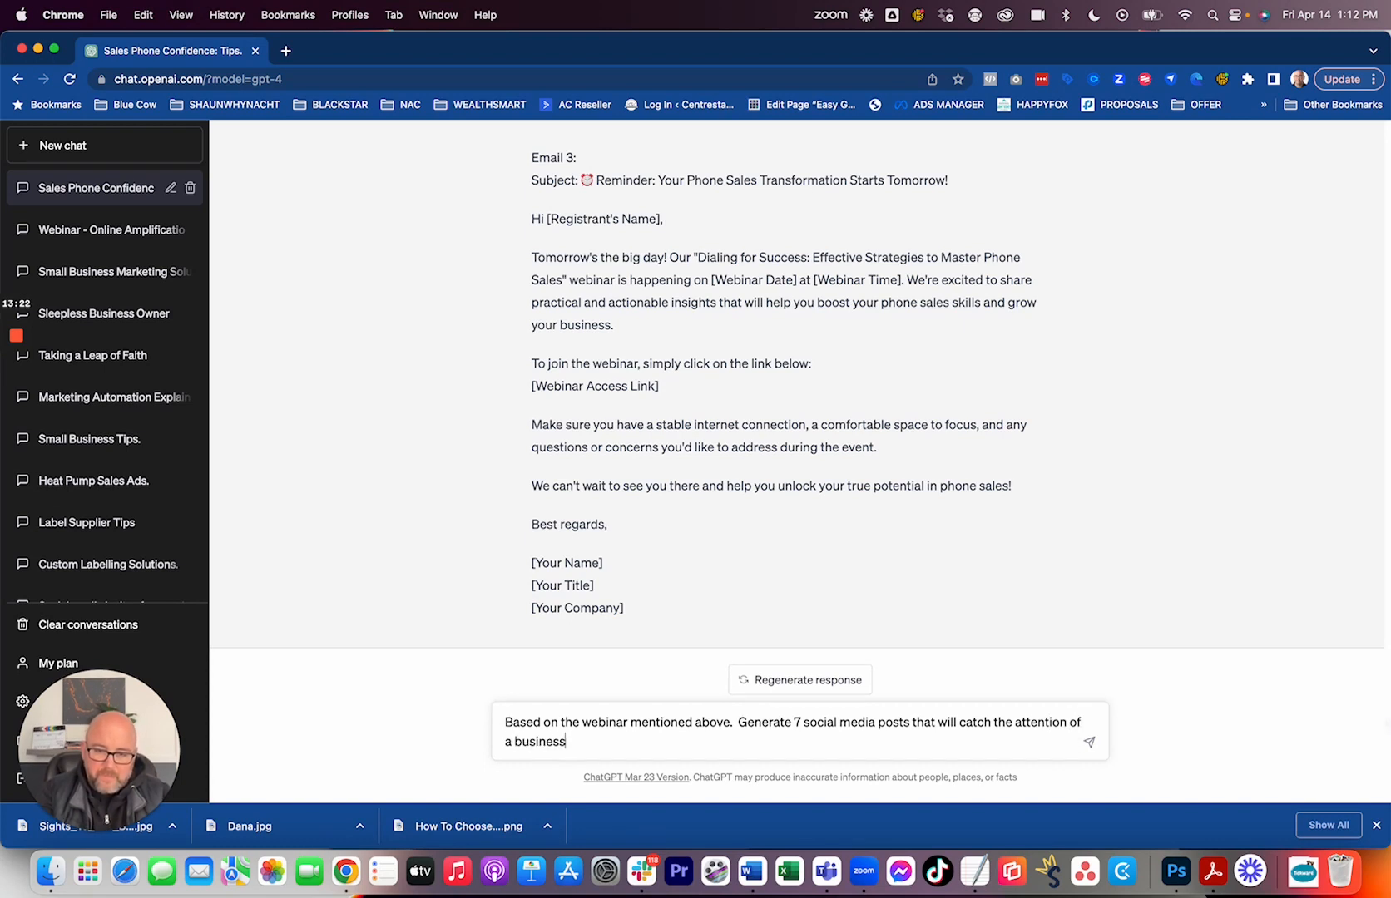
text( owner who is struggling w)
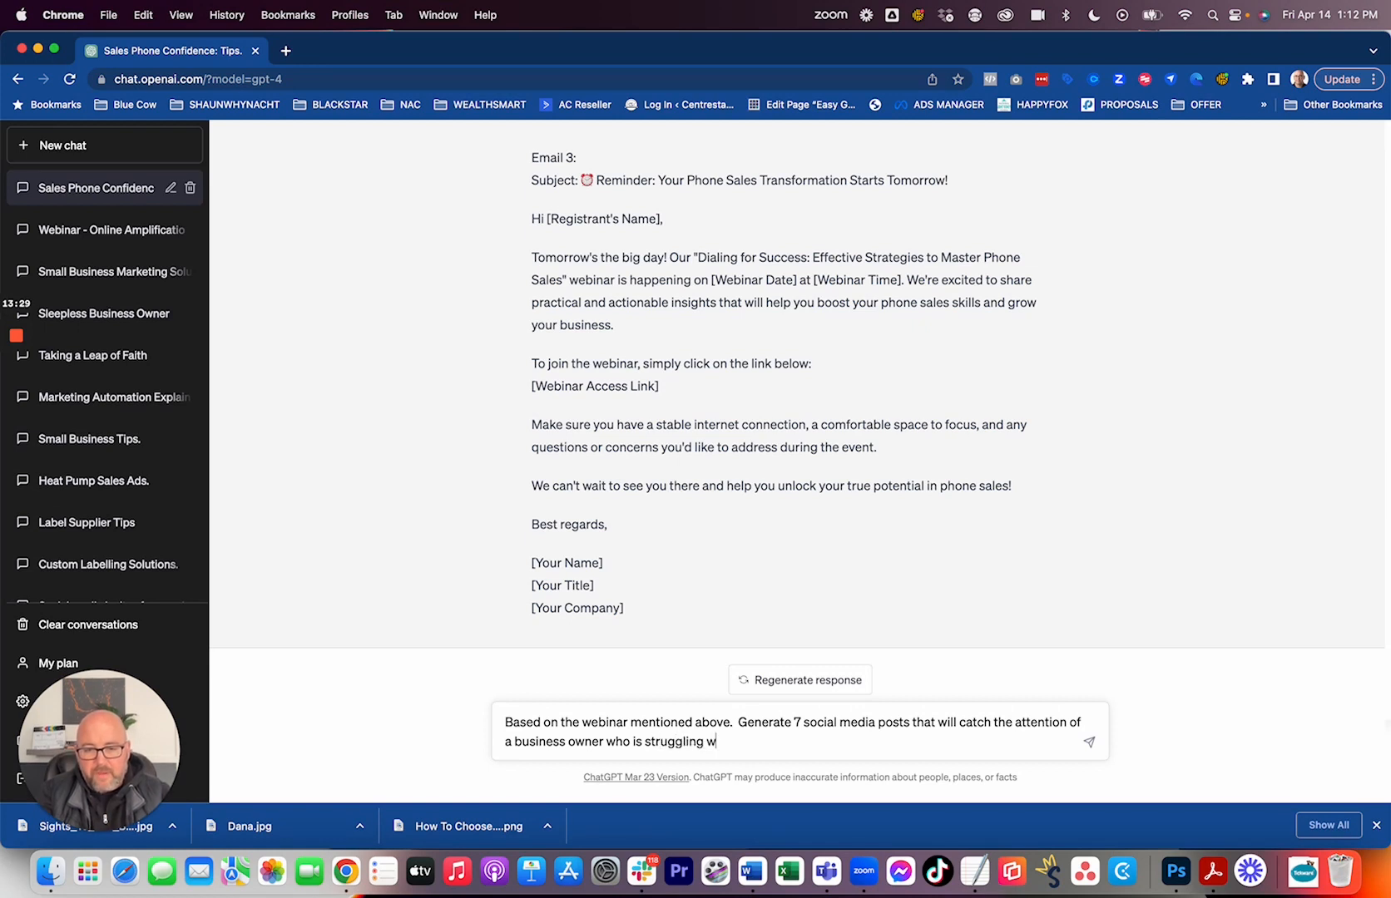
Complete the prompt with "who is struggling with their phone sales skills and invite them to sign up for the free webinar." and submit it.
text(hone )
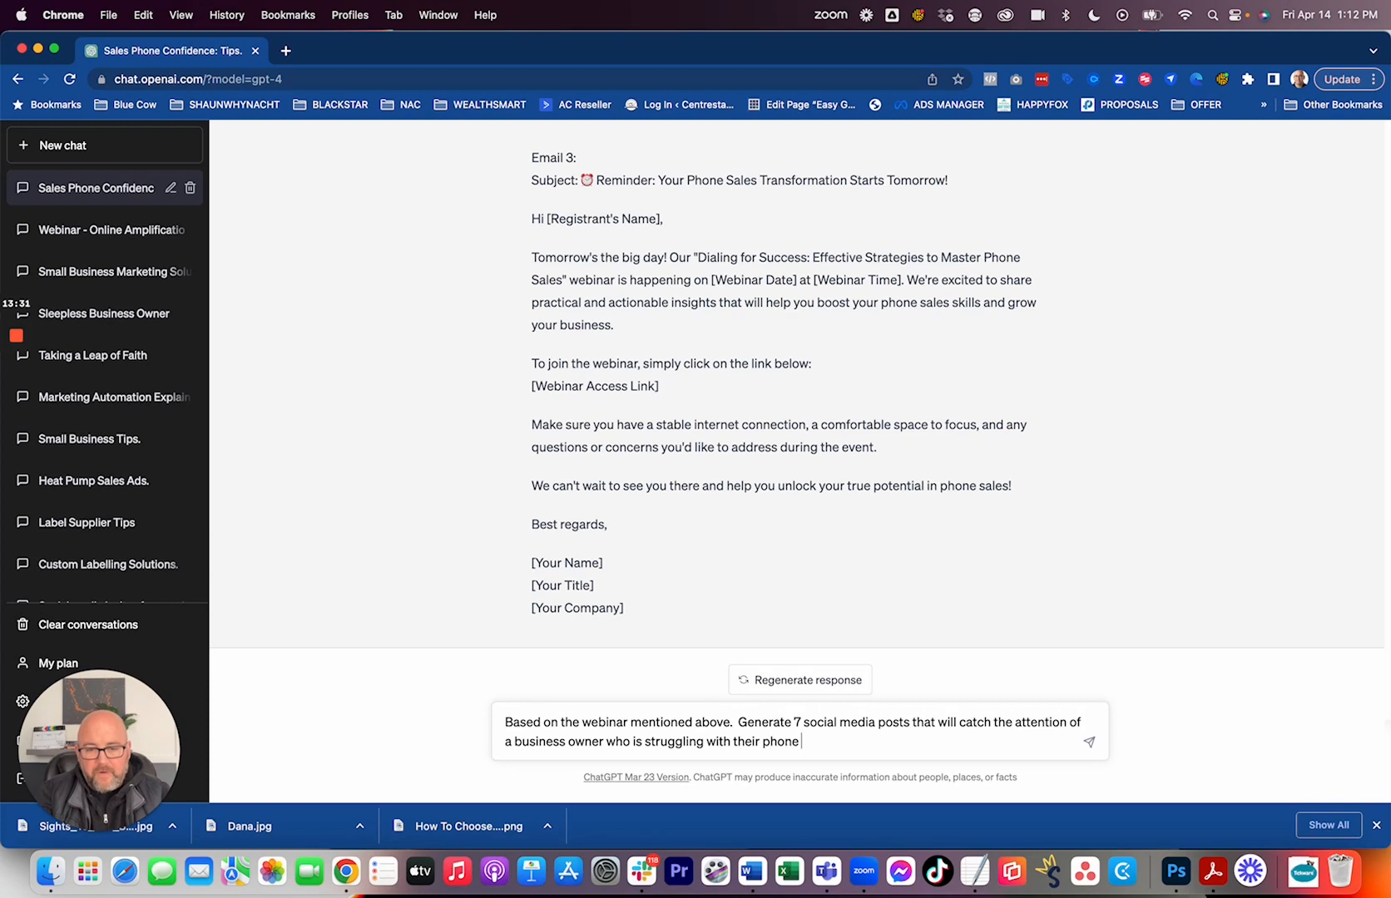
text(sales skills and )
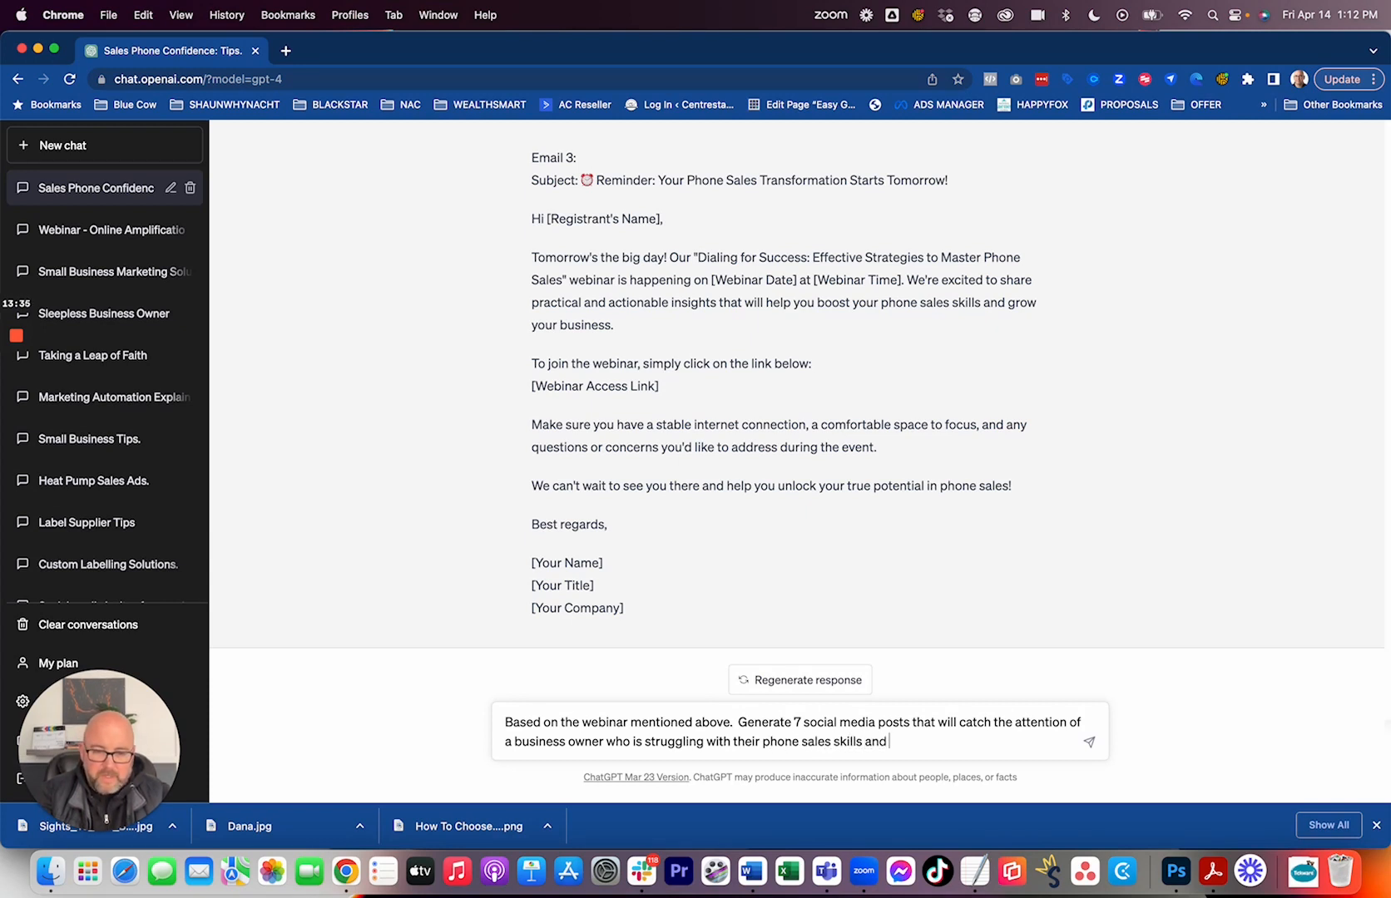
text(invite them )
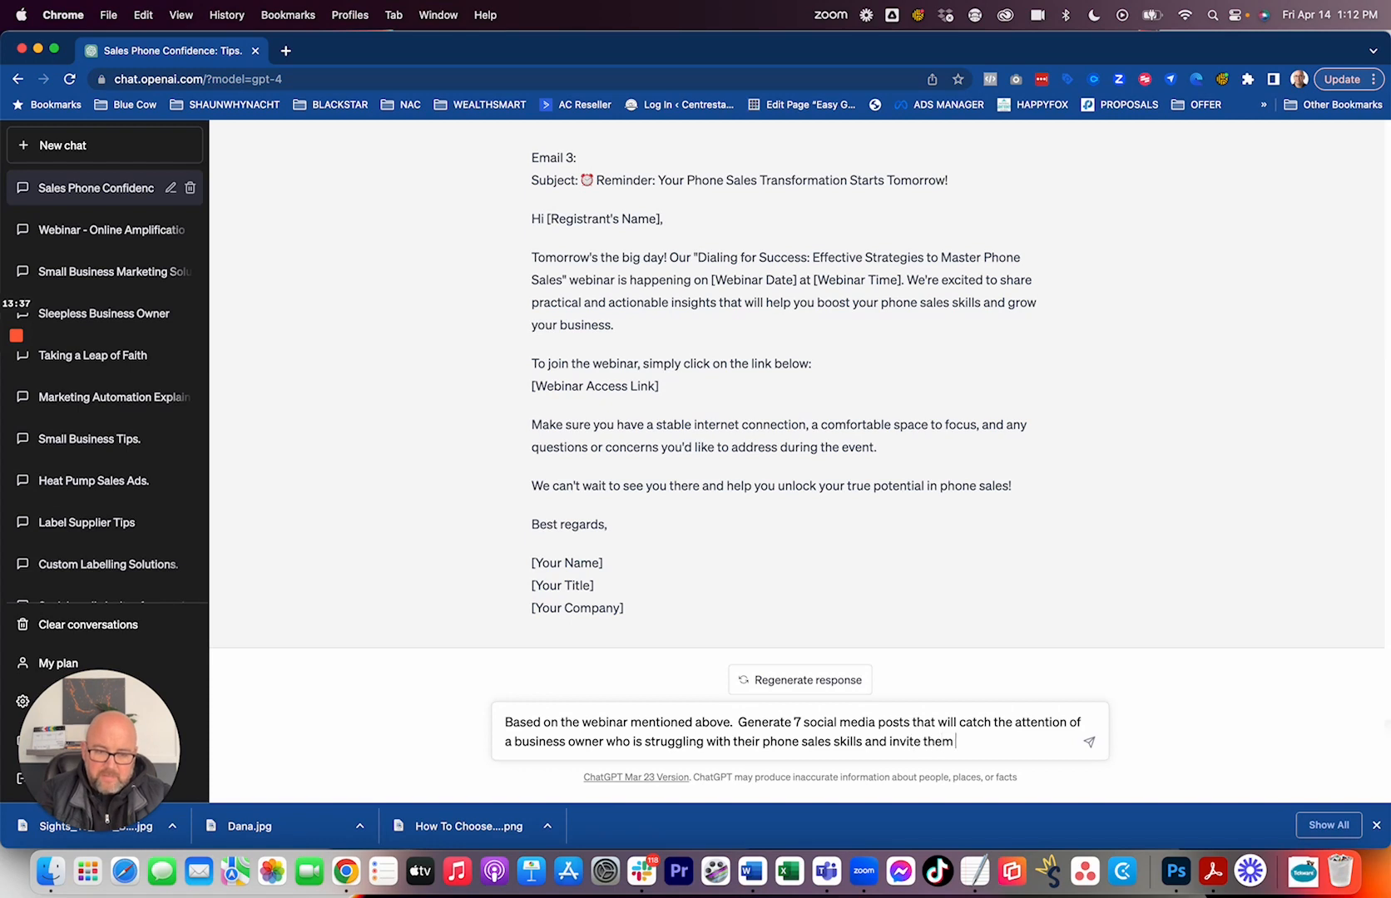
text(to isign up for the d)
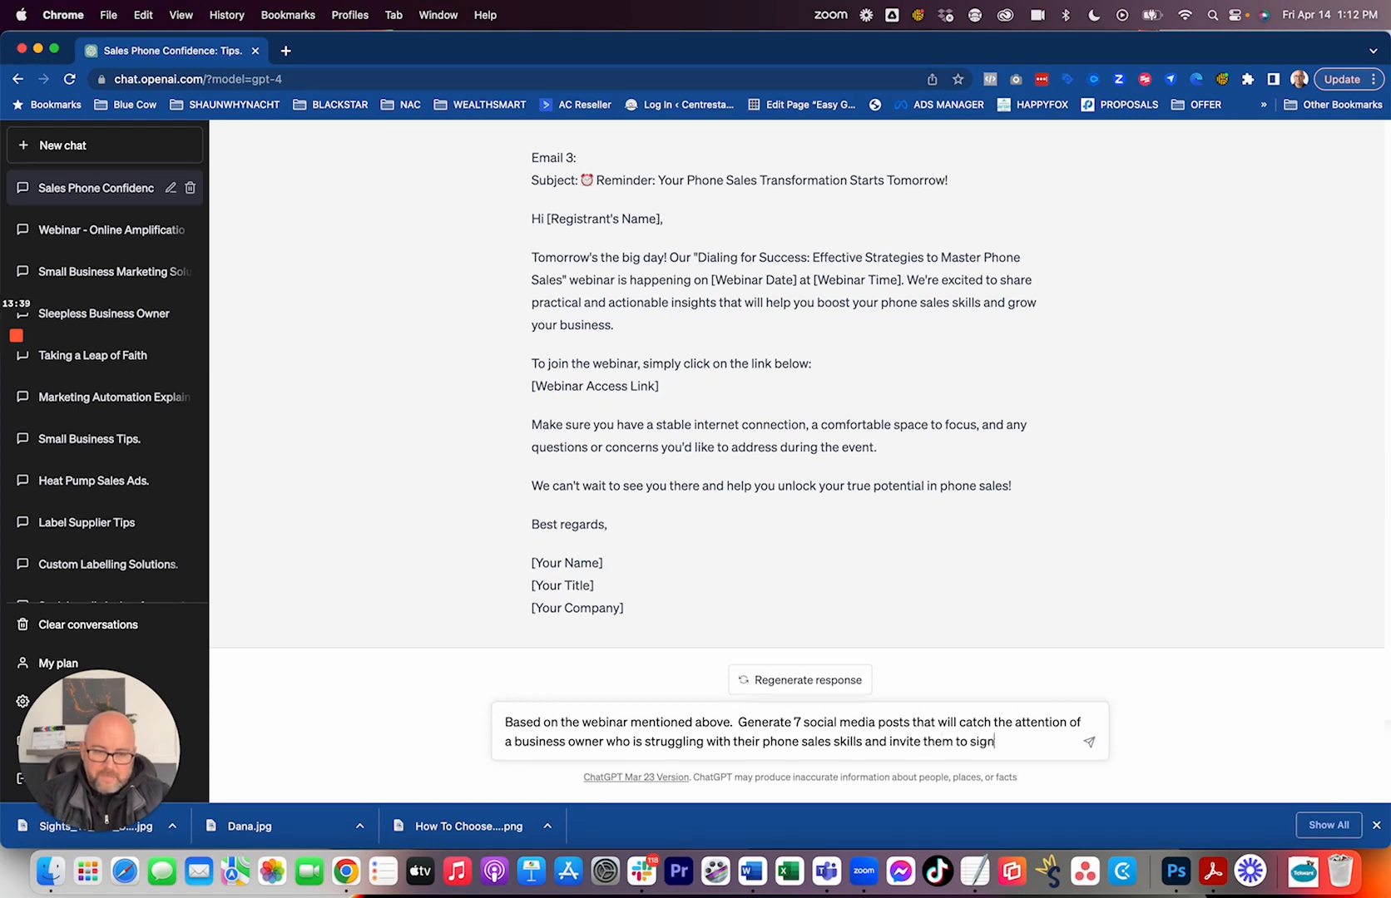
key(BackSpace)
text(free wbian)
key(BackSpace)
key(BackSpace)
key(BackSpace)
key(BackSpace)
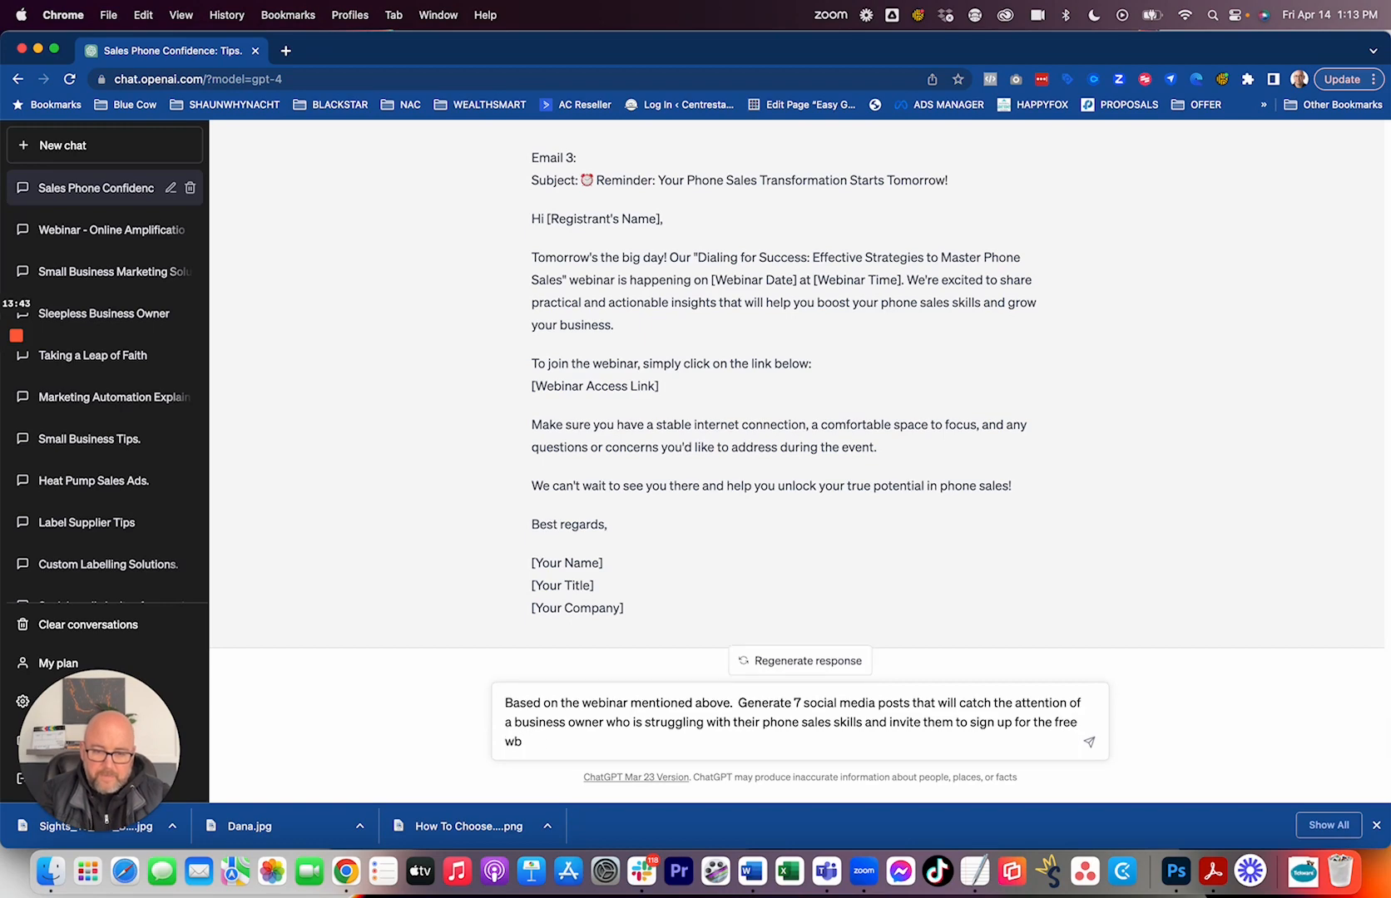
text(ebinar.)
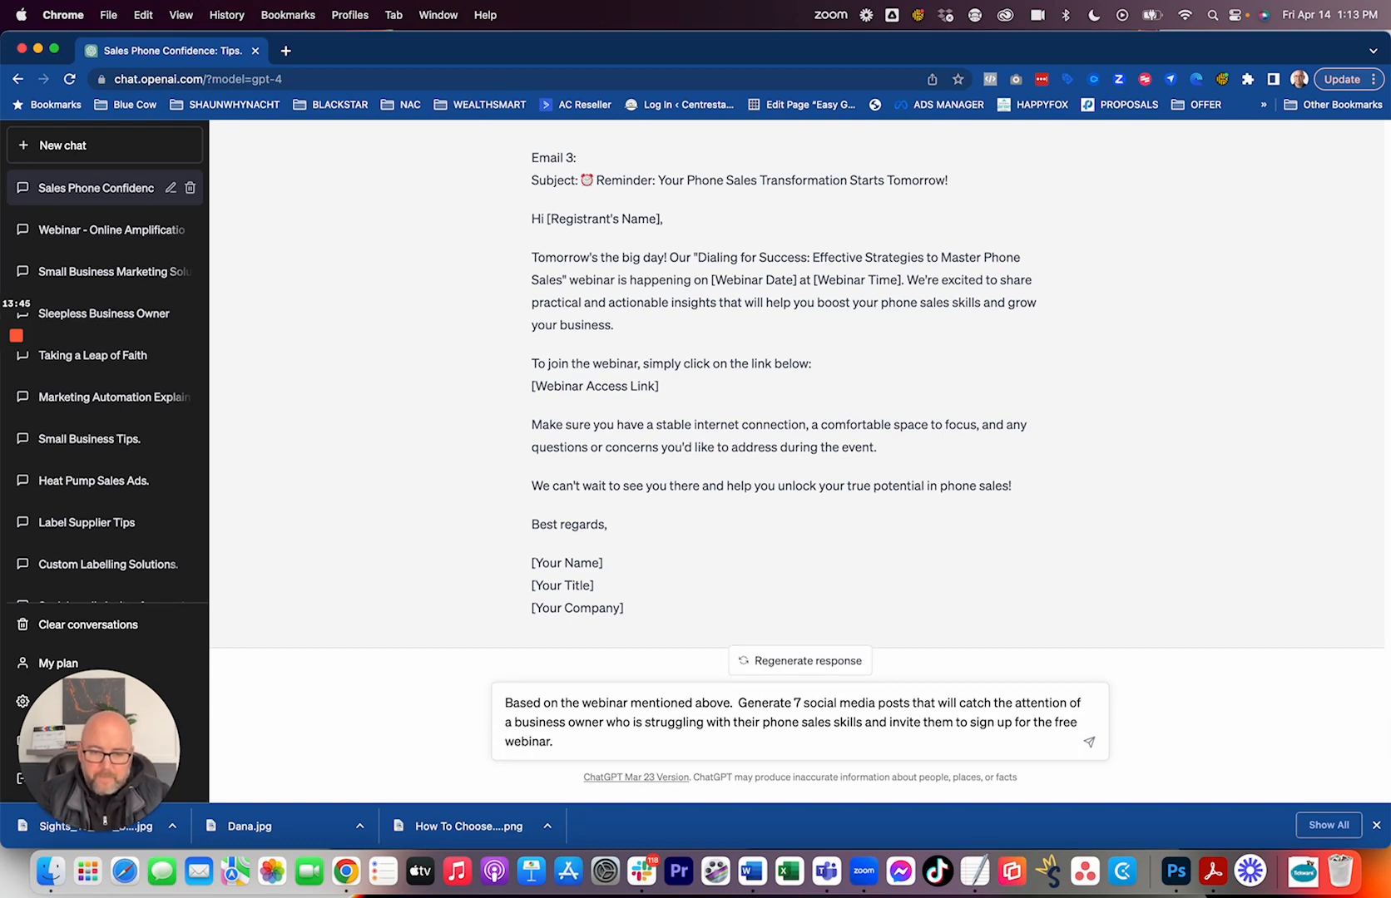
key(Return)
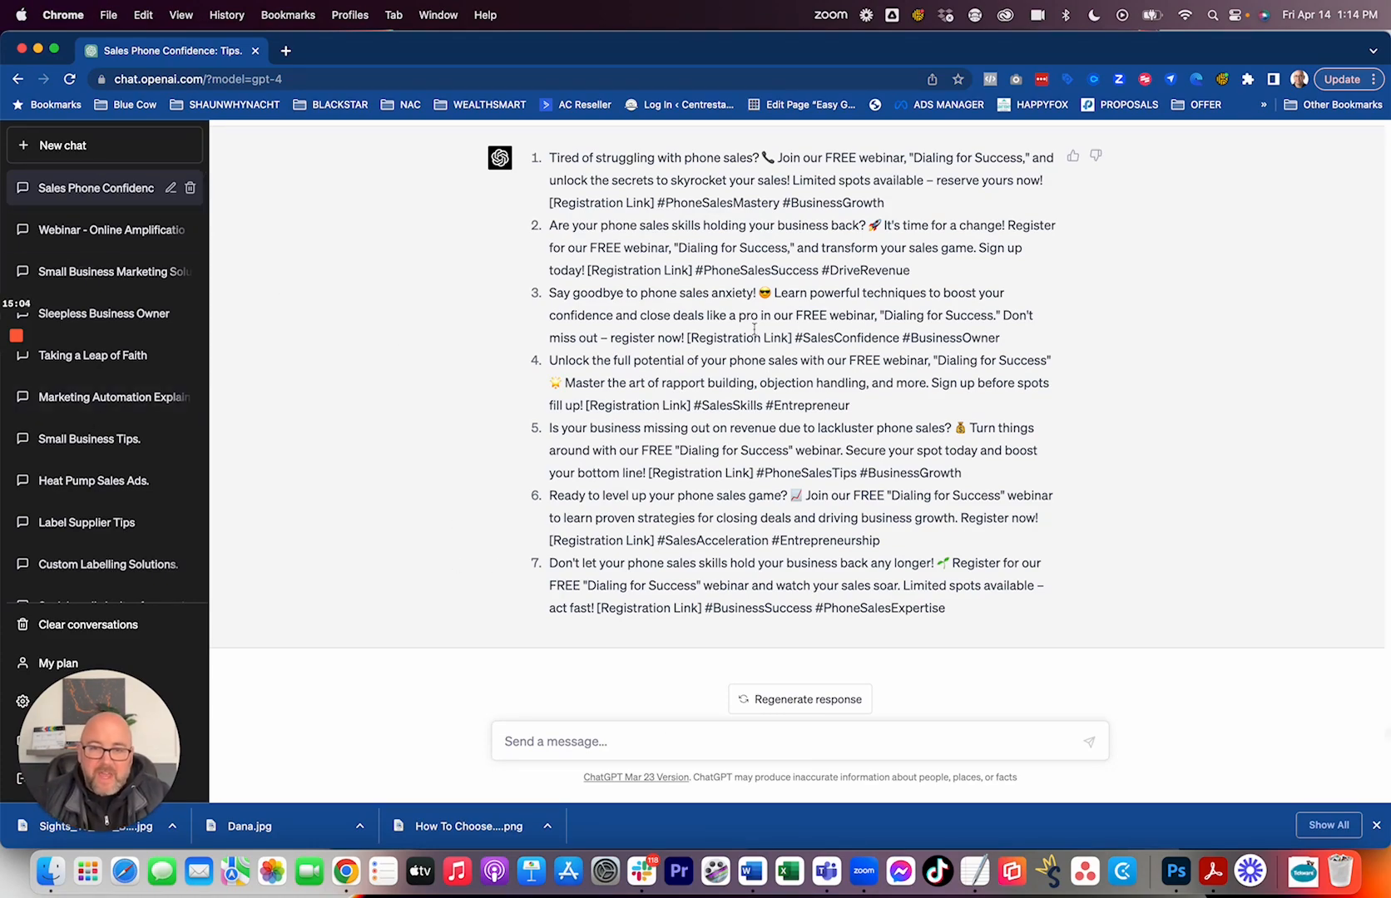
Give the response containing the three follow-up emails a positive rating and dismiss the additional feedback form.
scroll(798, 317, up, 15)
scroll(799, 317, up, 20)
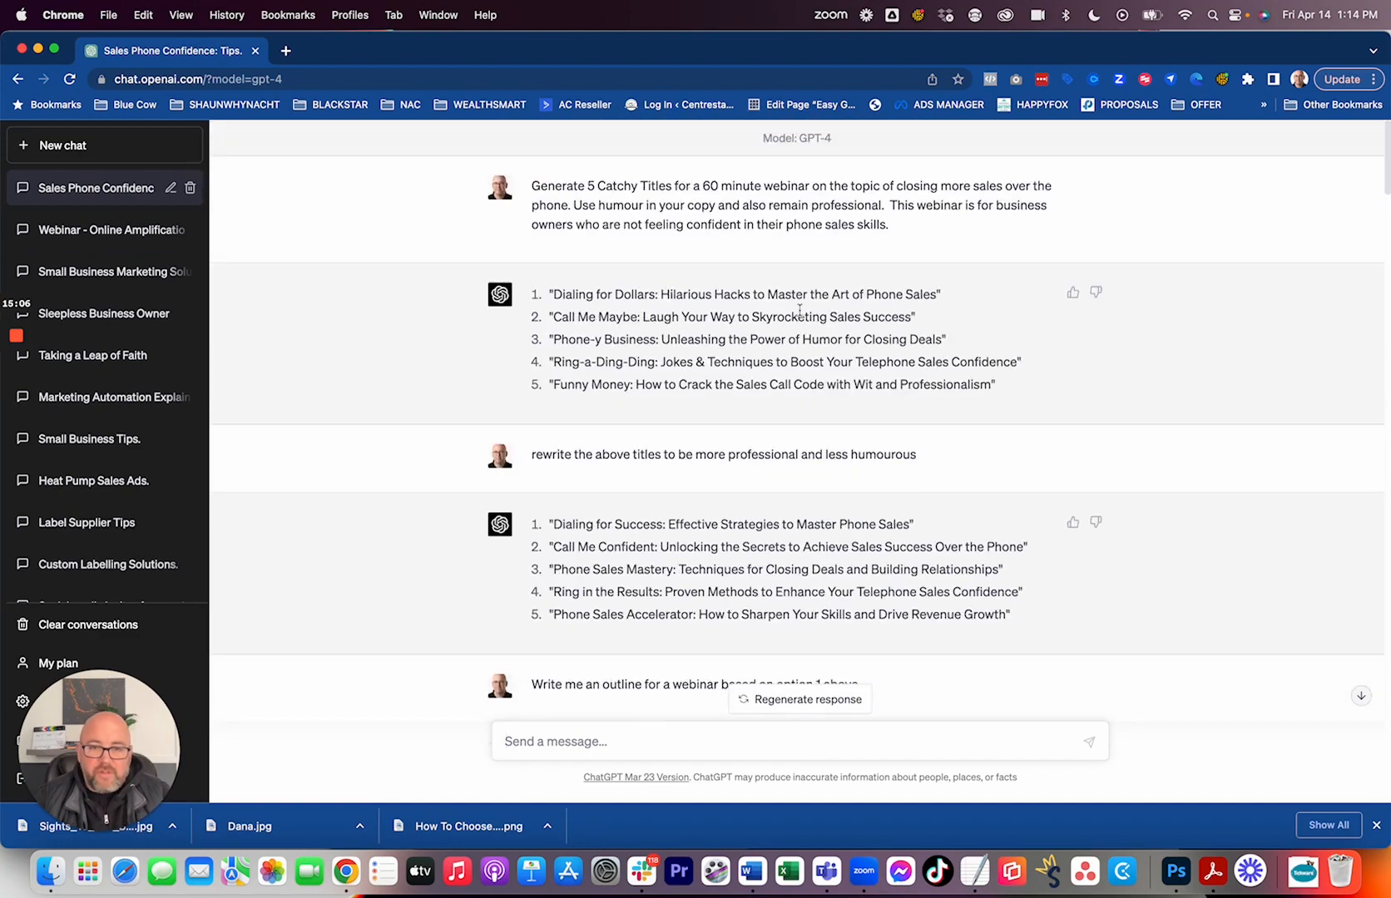
scroll(782, 322, down, 10)
scroll(781, 323, down, 15)
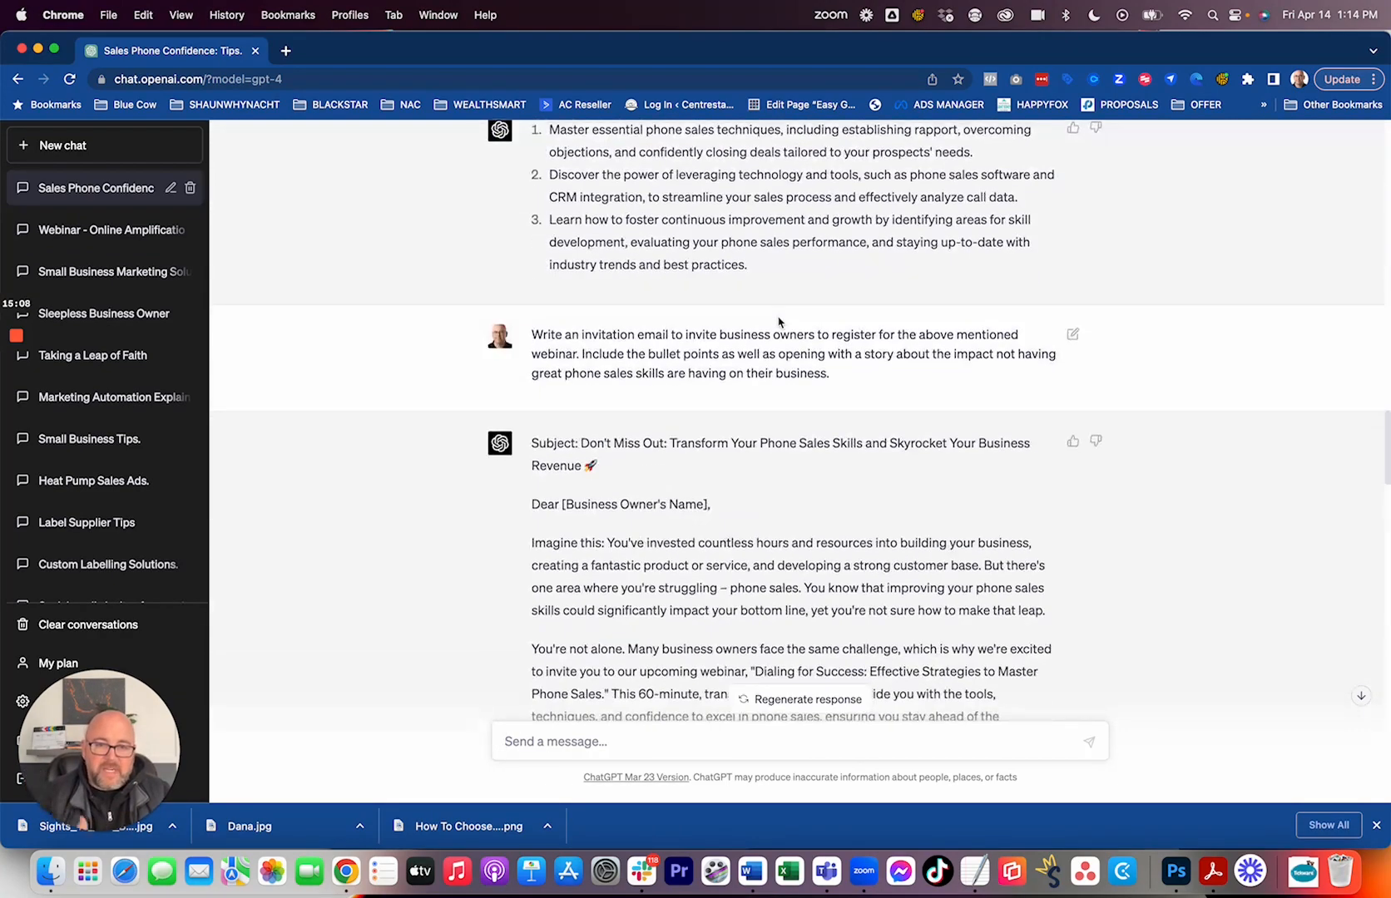
scroll(778, 318, down, 5)
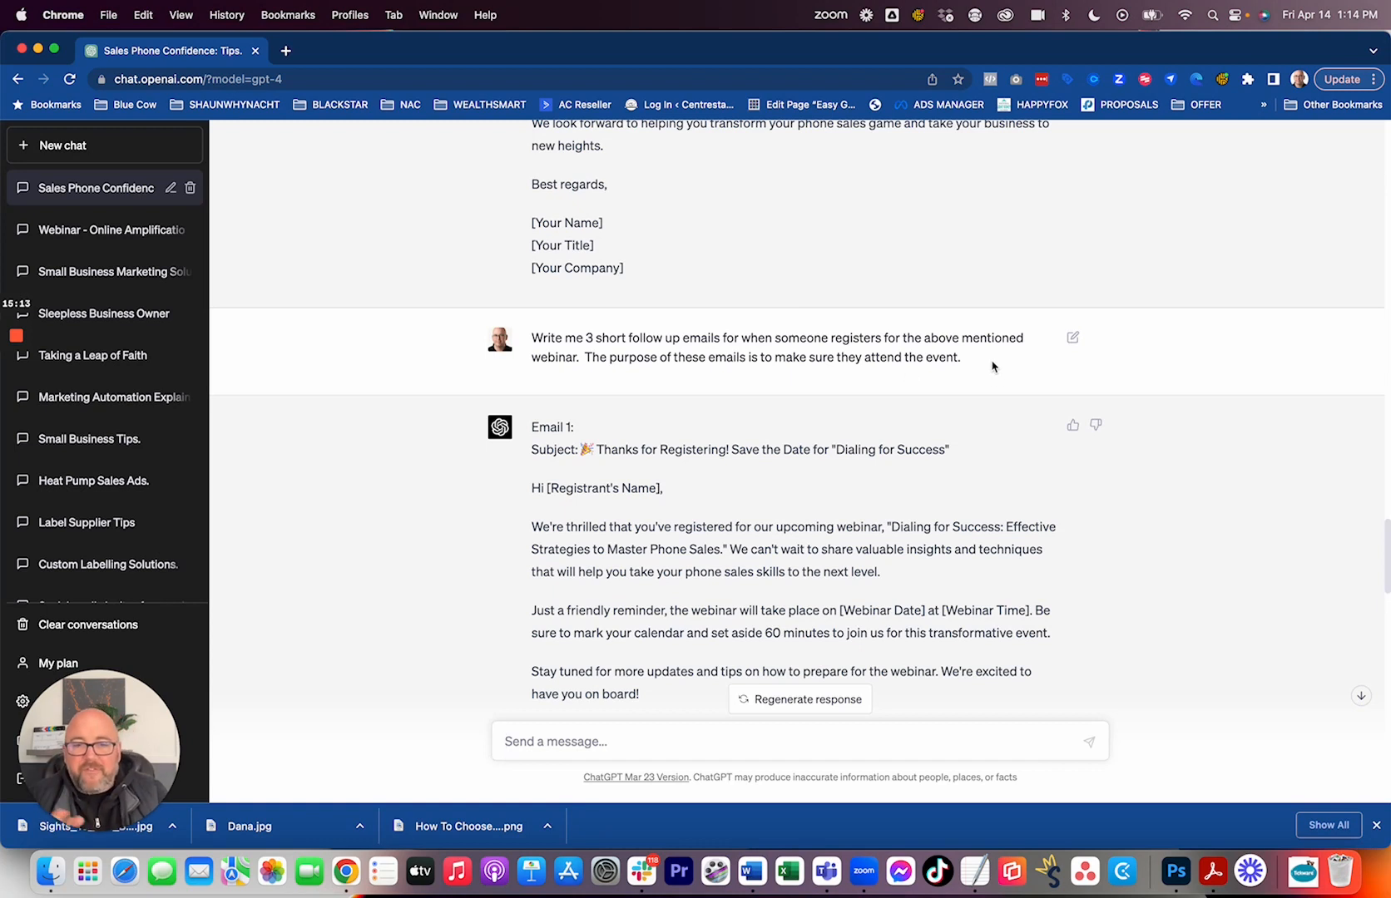
click(1073, 428)
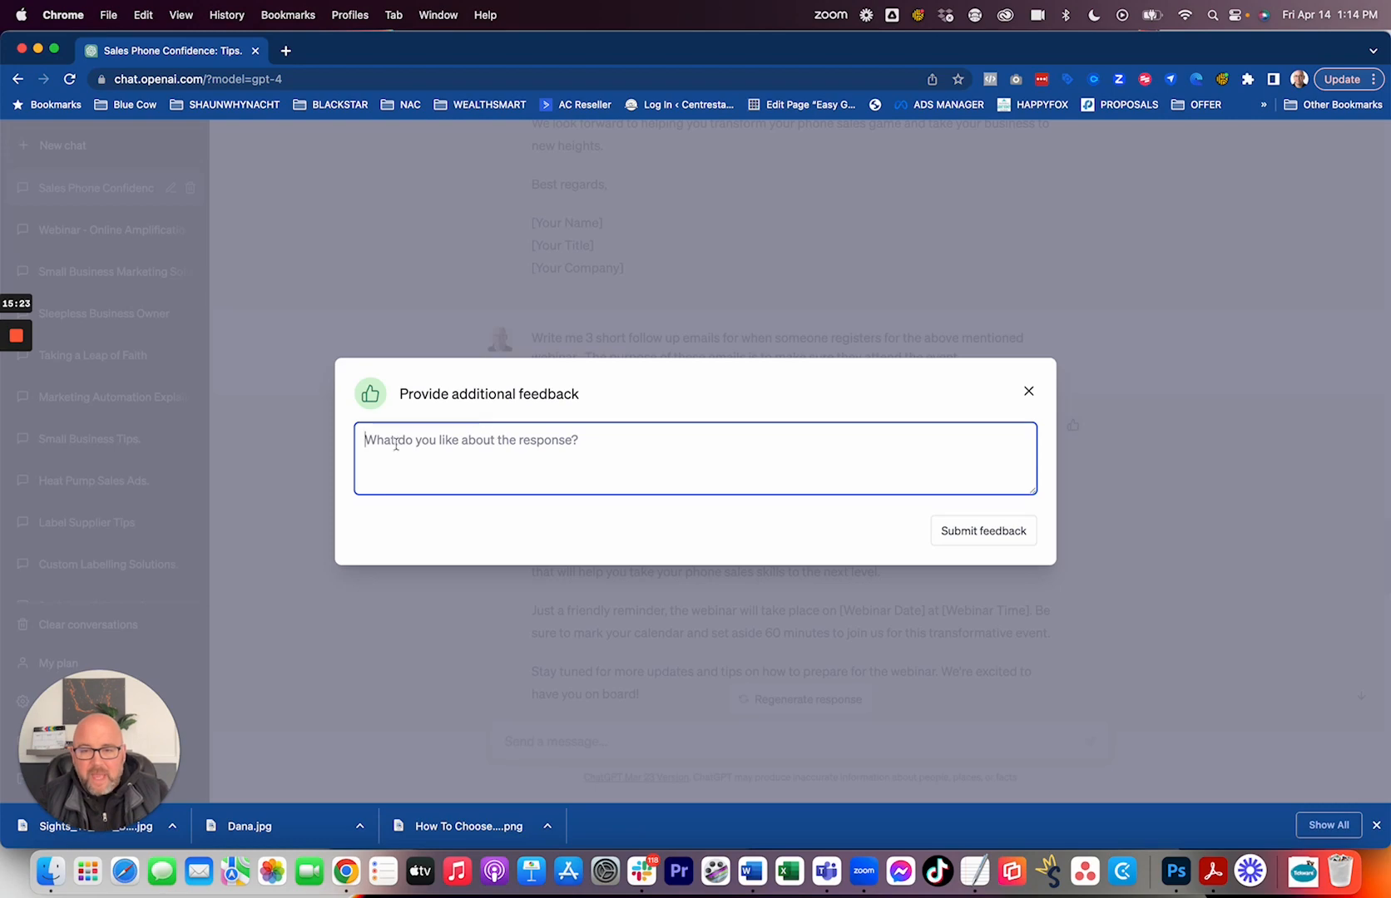
click(1029, 389)
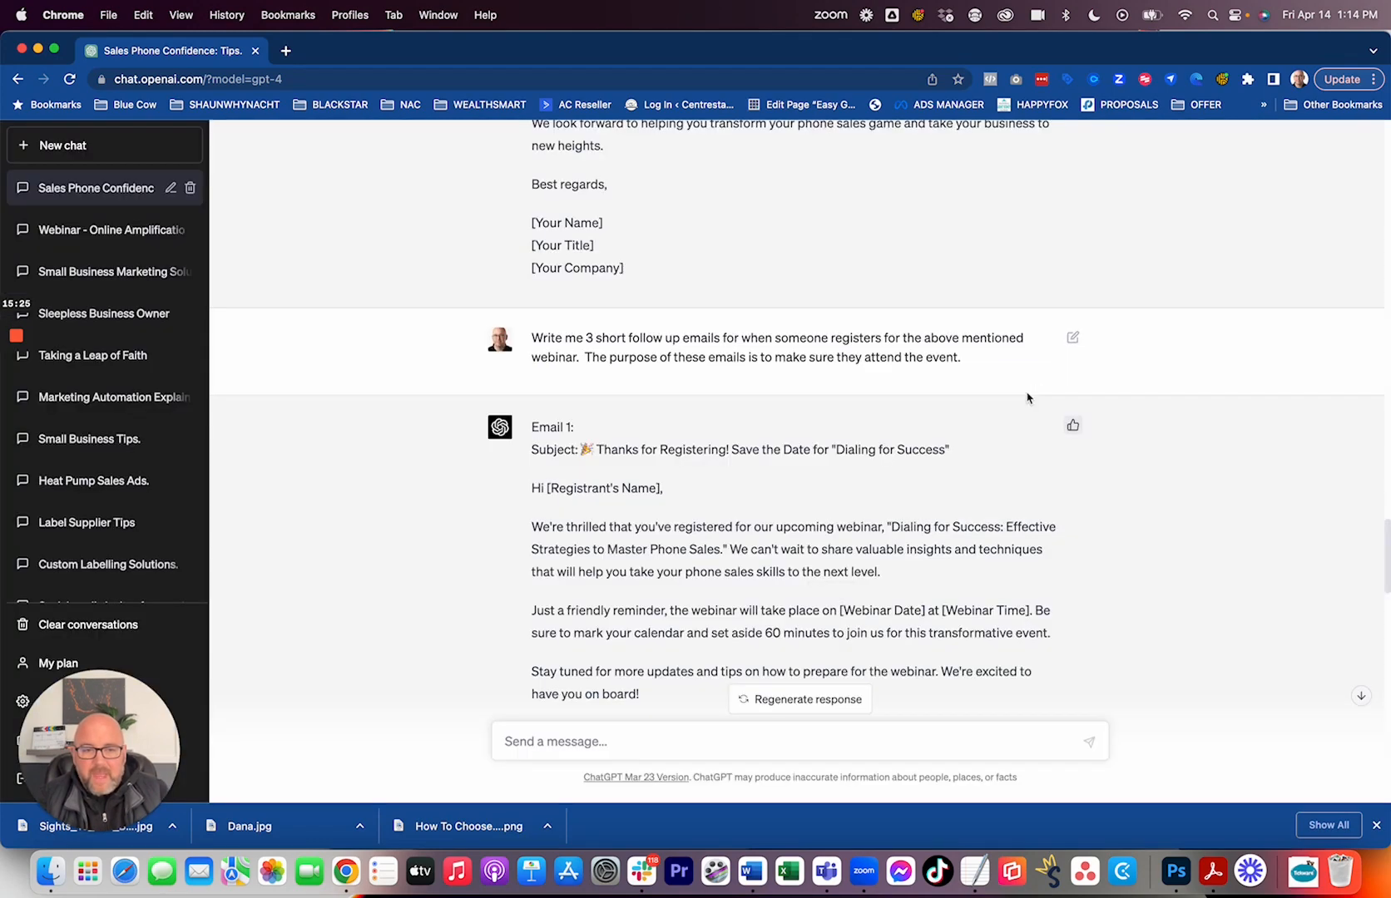